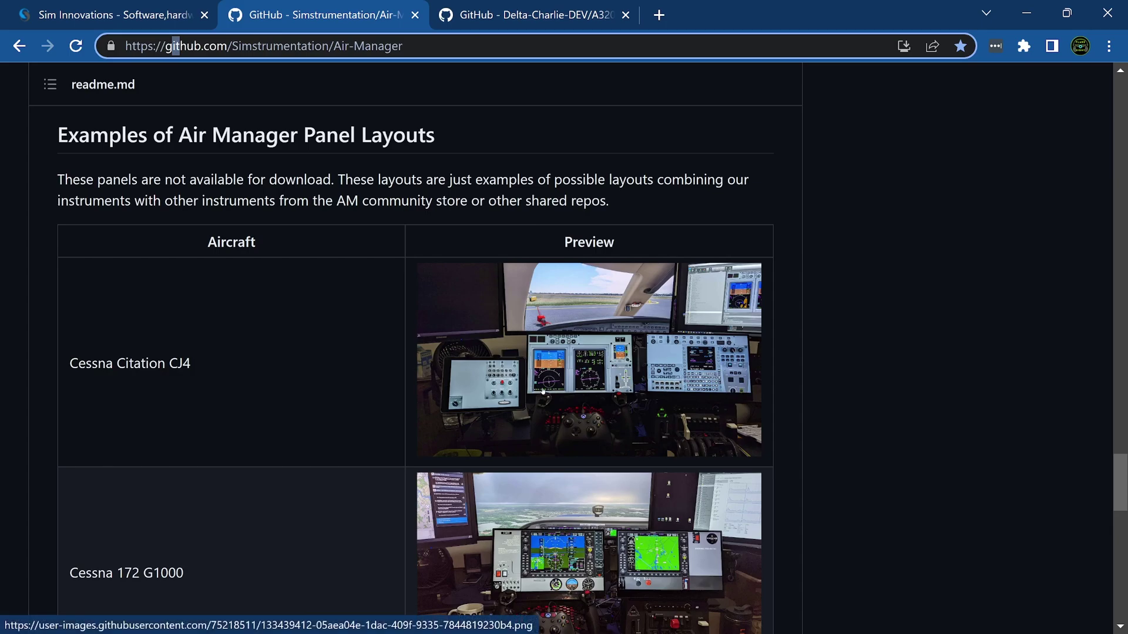
# Review the example Air Manager panel layouts in the readme, from the Cessna Citation CJ4 to the Mooney M20R.
pyautogui.scroll(-3, 338, 488)
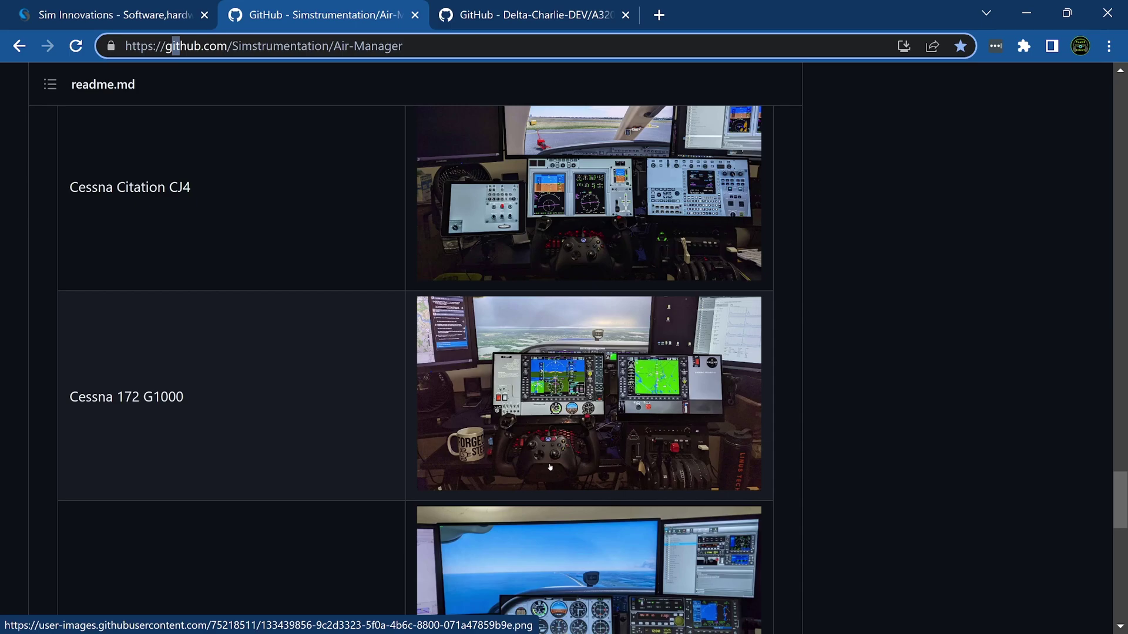
pyautogui.scroll(-3, 549, 466)
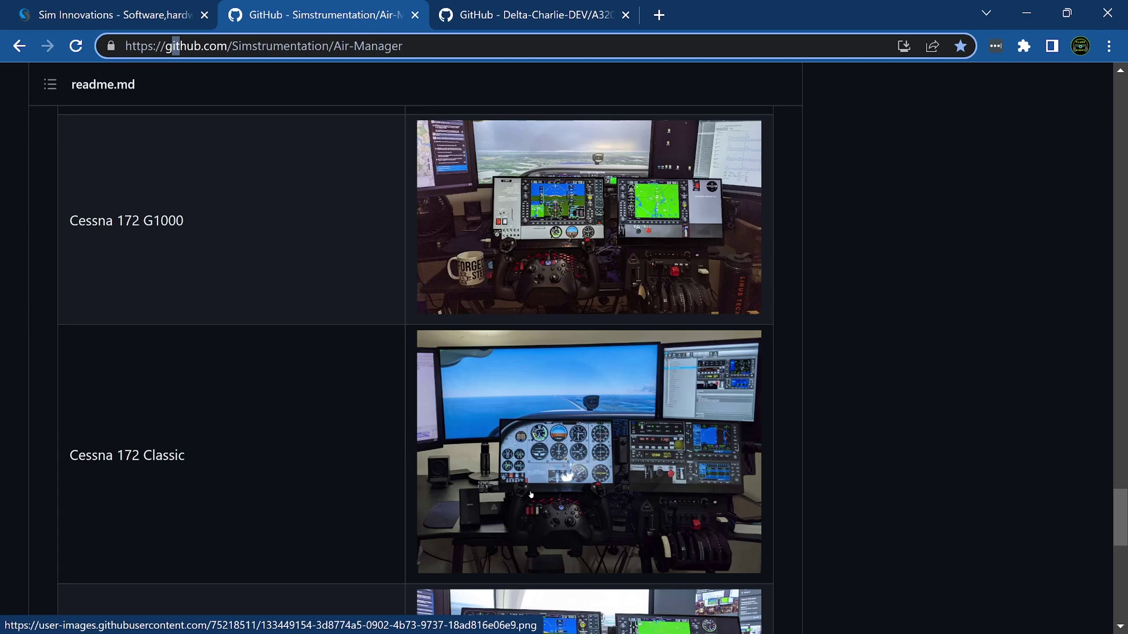
pyautogui.scroll(-1, 553, 490)
pyautogui.scroll(-3, 534, 491)
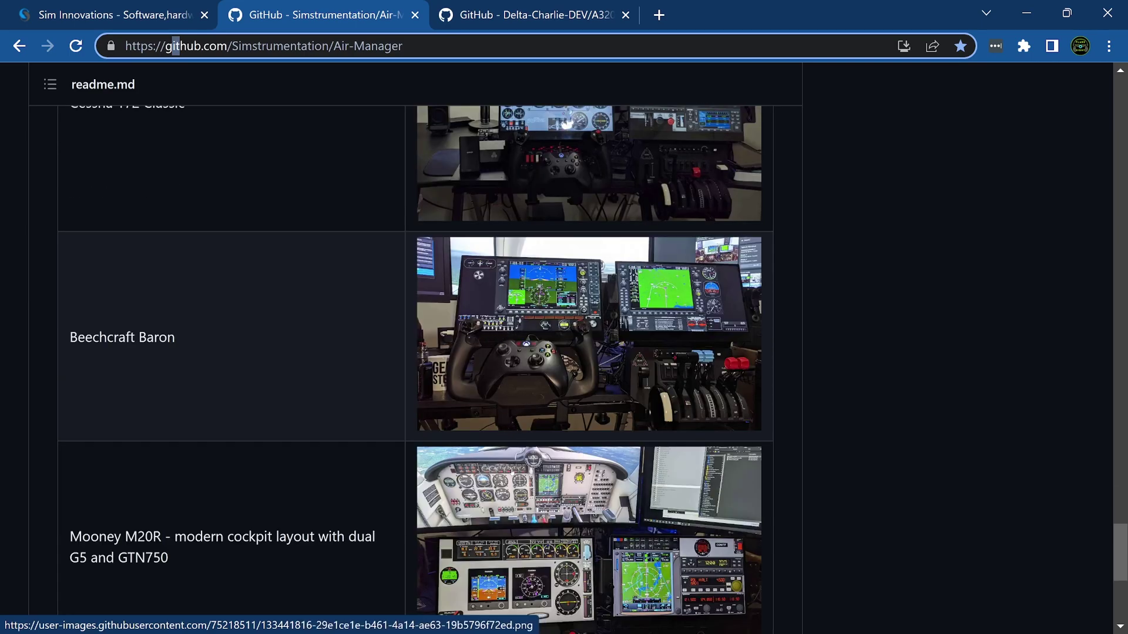
pyautogui.scroll(-3, 529, 492)
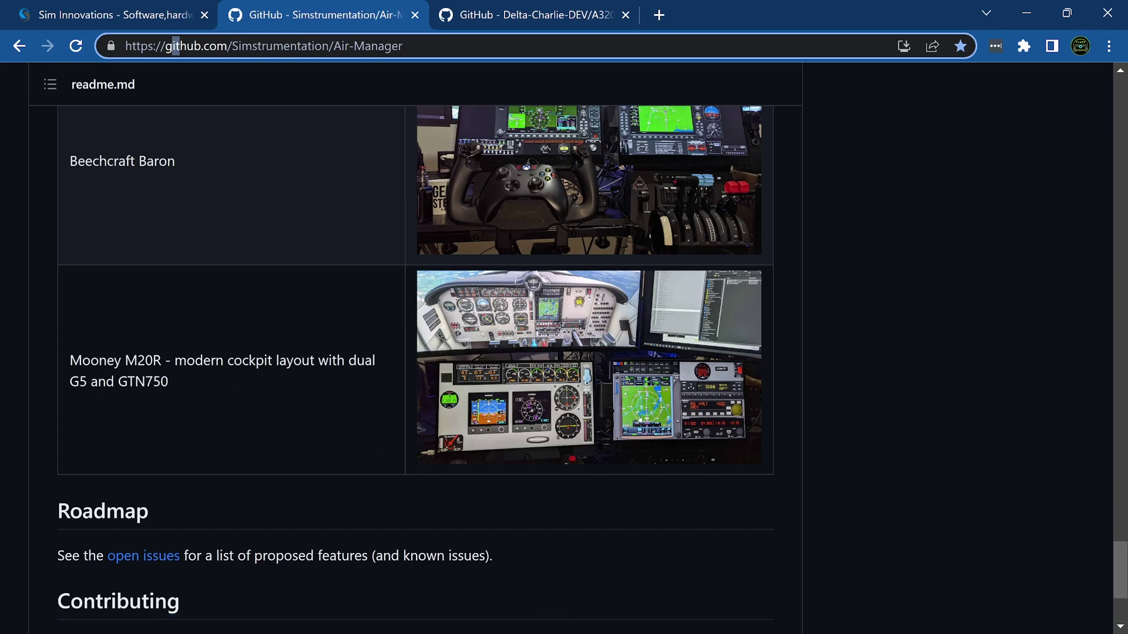
pyautogui.scroll(-1, 469, 445)
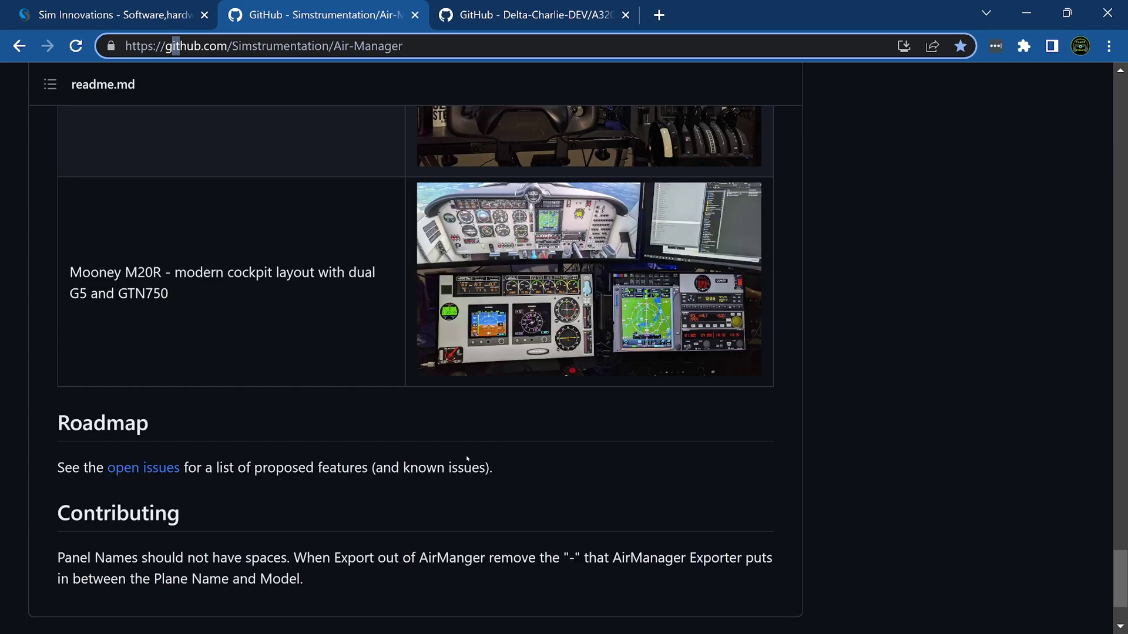
# Return to the readme's supported aircraft list and open the instruments page for the Airbus A320 (Fenix).
pyautogui.scroll(20, 465, 457)
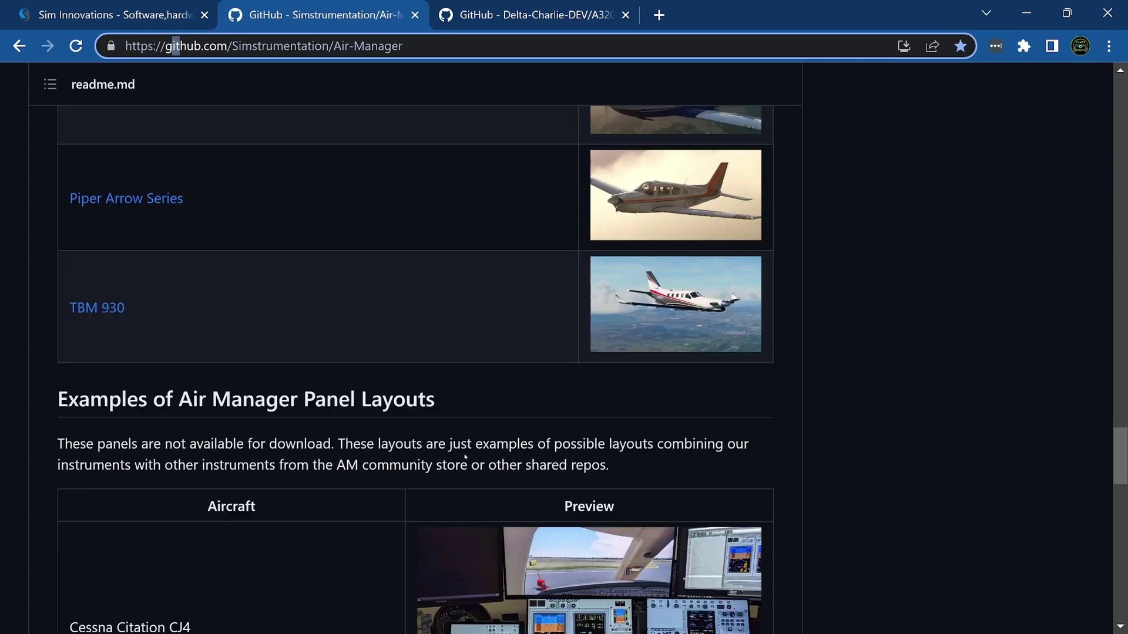
pyautogui.scroll(12, 464, 457)
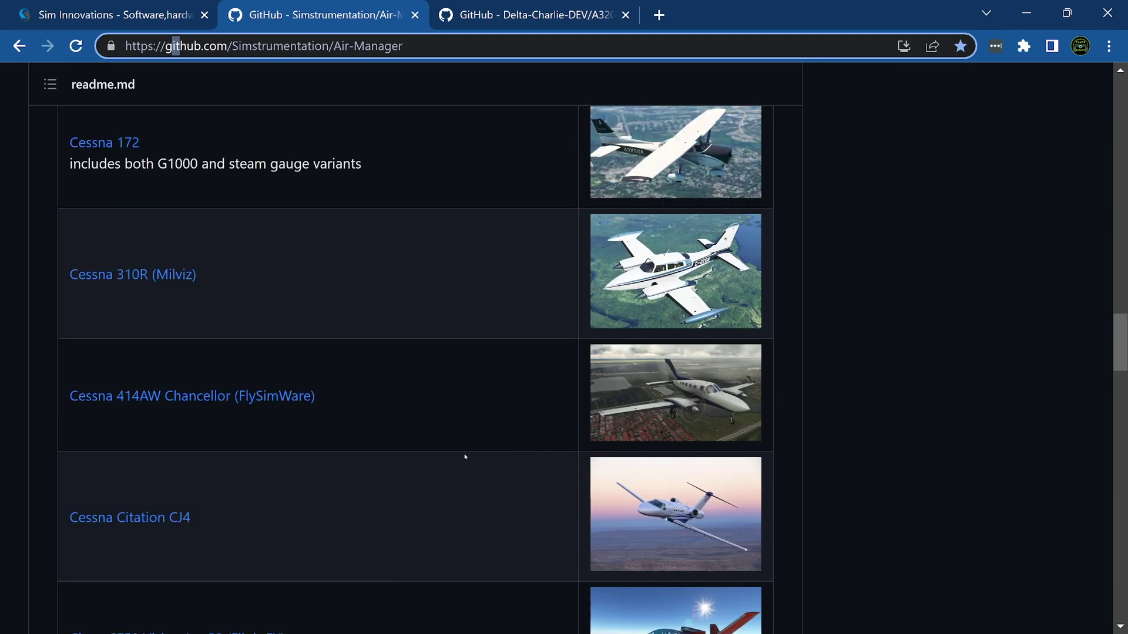
pyautogui.scroll(9, 464, 457)
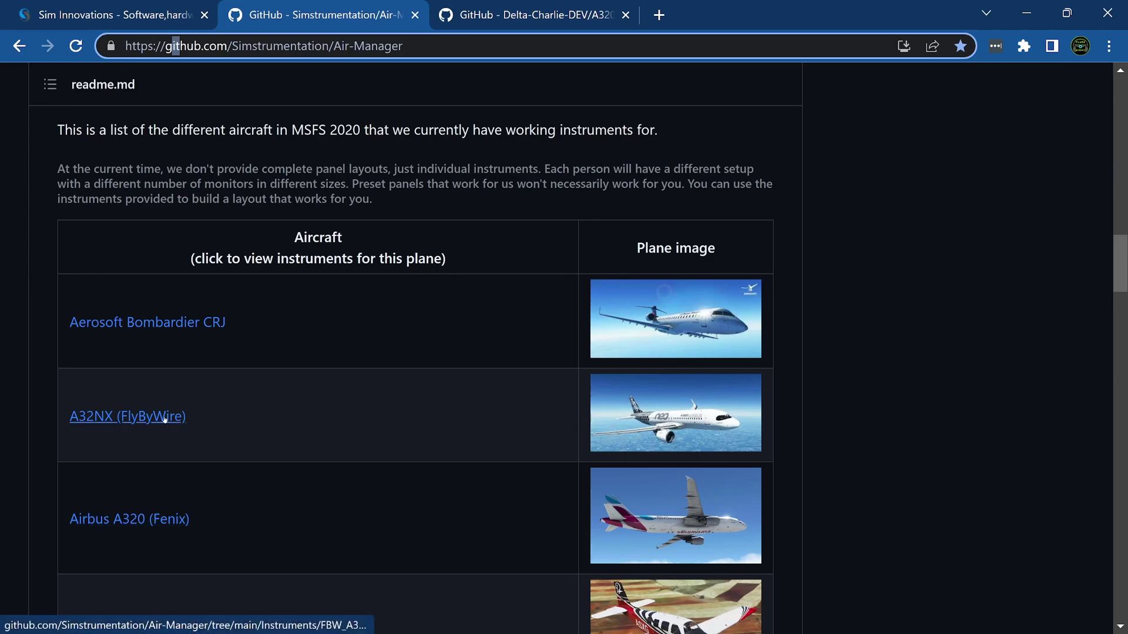
pyautogui.click(163, 519)
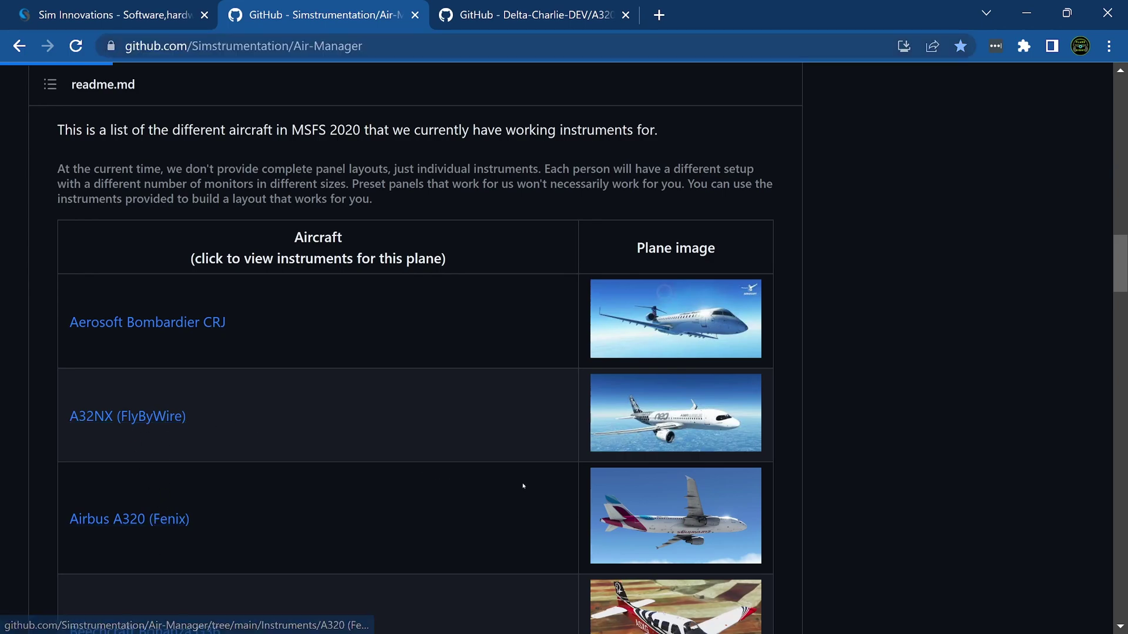
# Open the MCDU's 2022-05-31 Beta 0.1 version from the working instruments table and its Airbus A320 (Fenix) - MCDU .siff file.
pyautogui.scroll(-3, 428, 464)
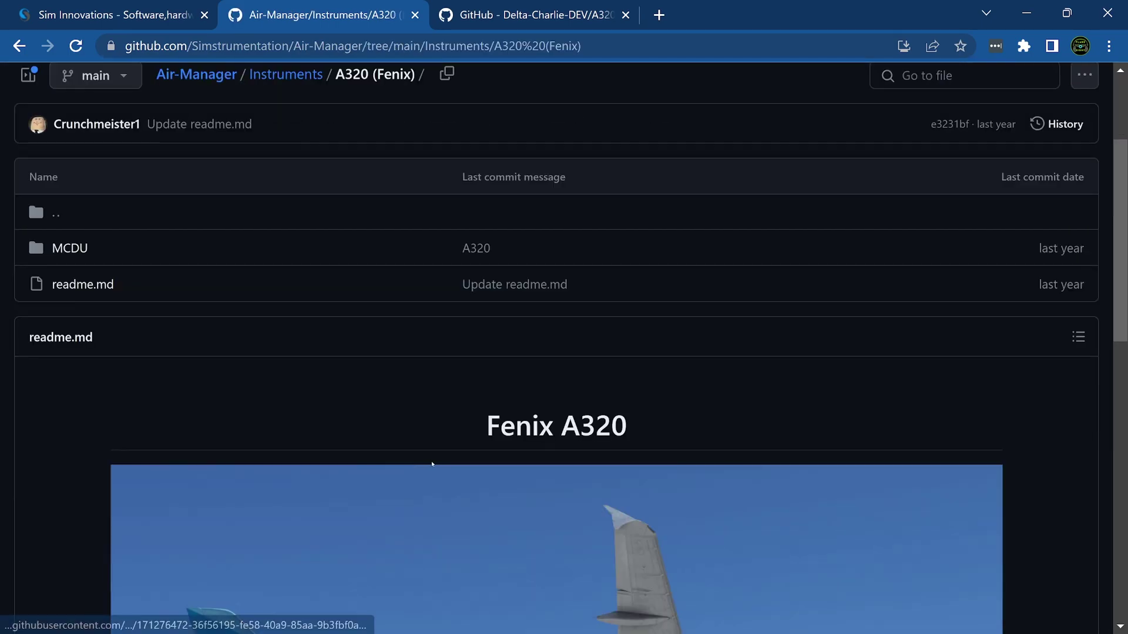
pyautogui.scroll(-10, 427, 464)
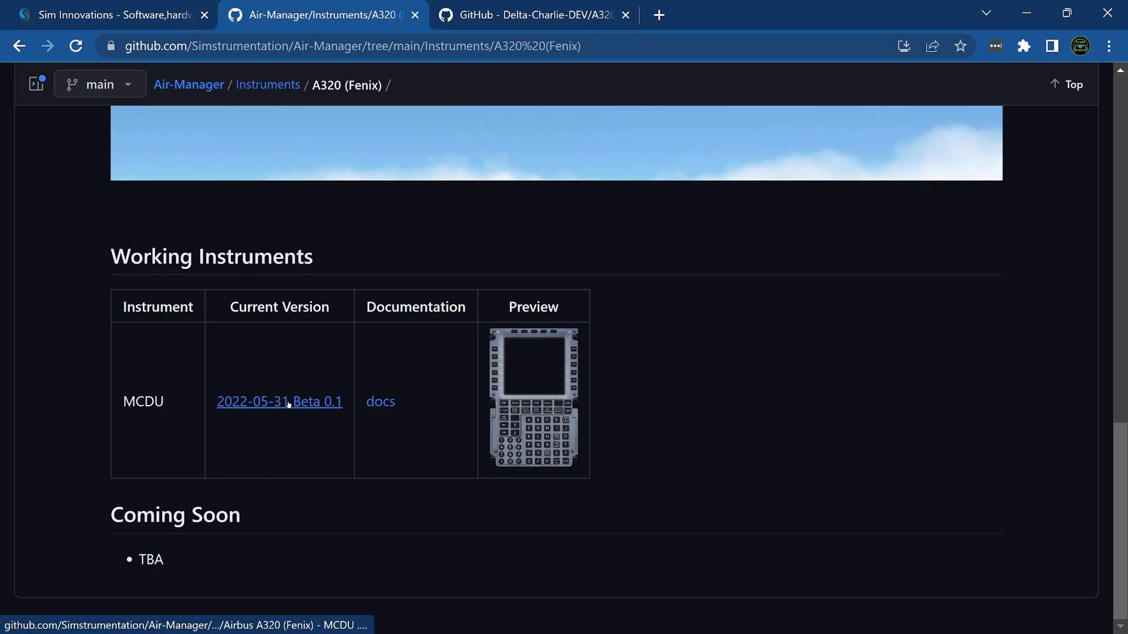
pyautogui.click(308, 402)
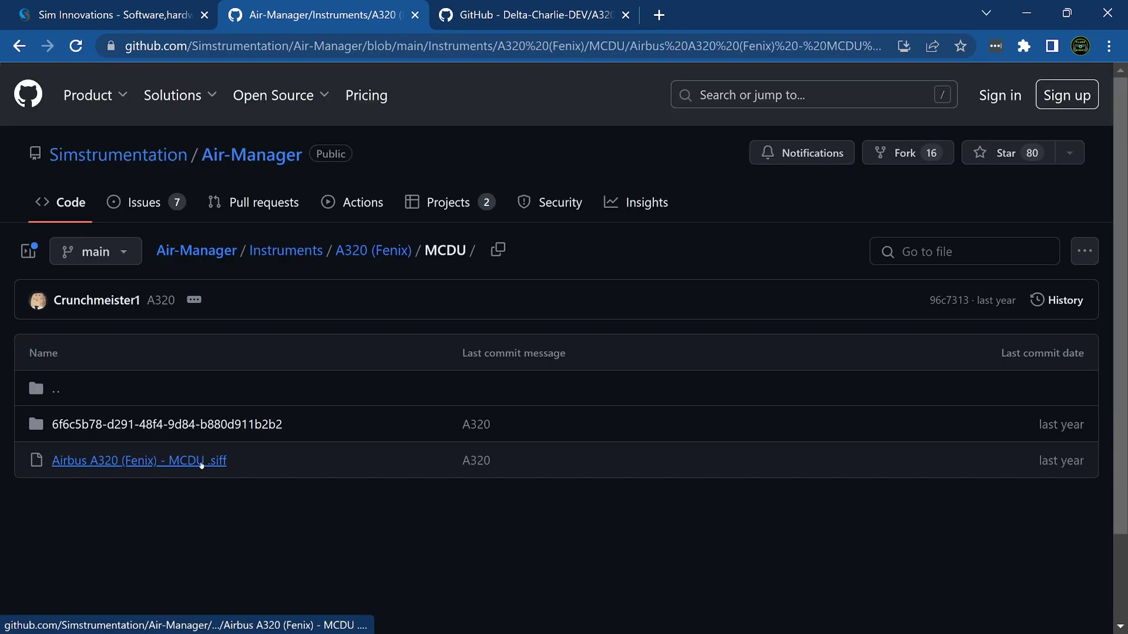
pyautogui.click(201, 464)
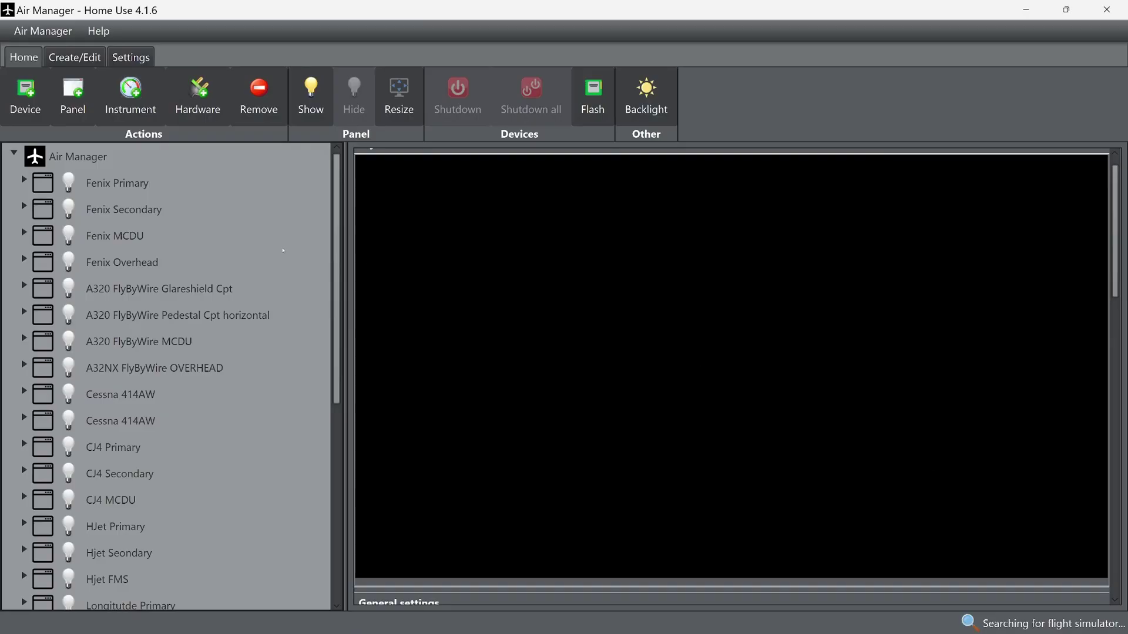
# In Air Manager, start an instrument import and browse to Air Manager Instrument's > Fenix > 6.30.2023 on SSD (F:).
pyautogui.click(75, 57)
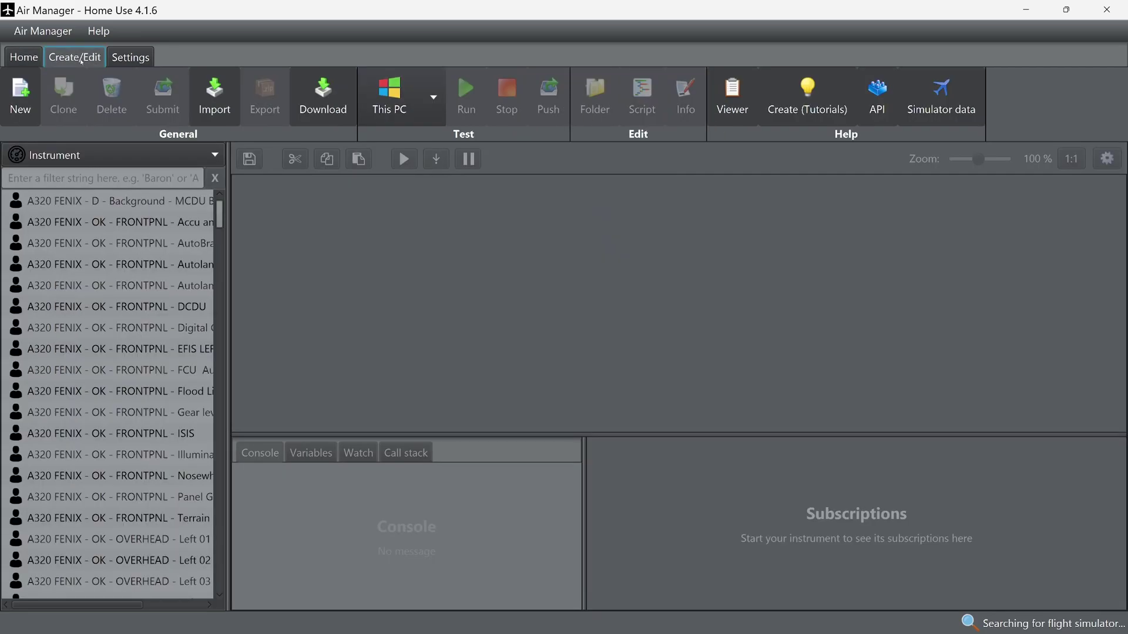
pyautogui.click(216, 104)
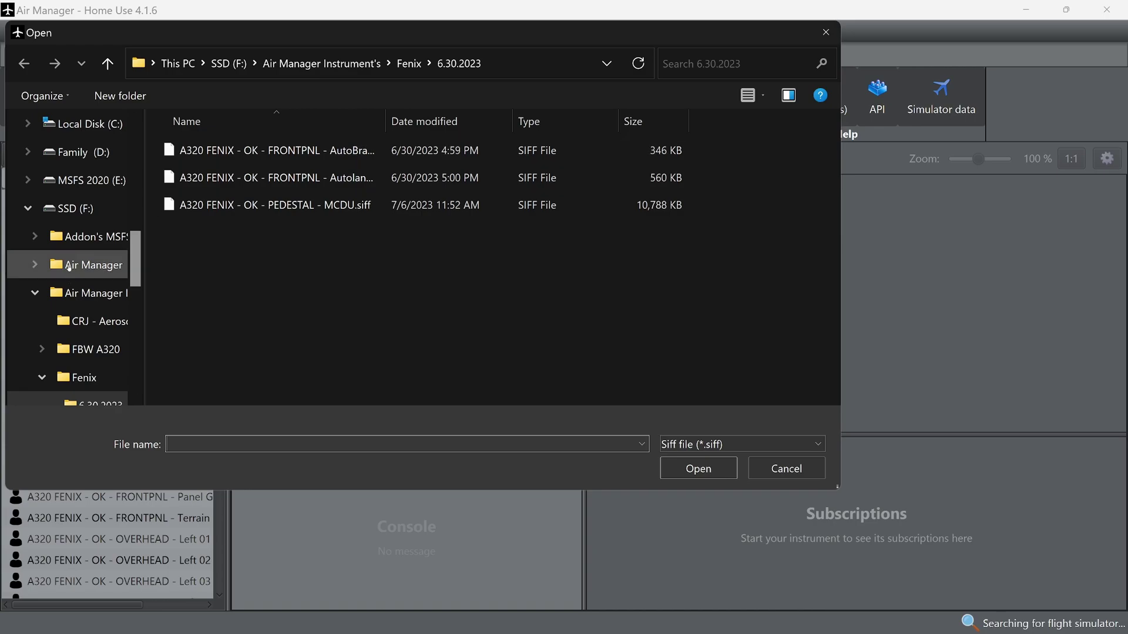
pyautogui.scroll(1, 88, 267)
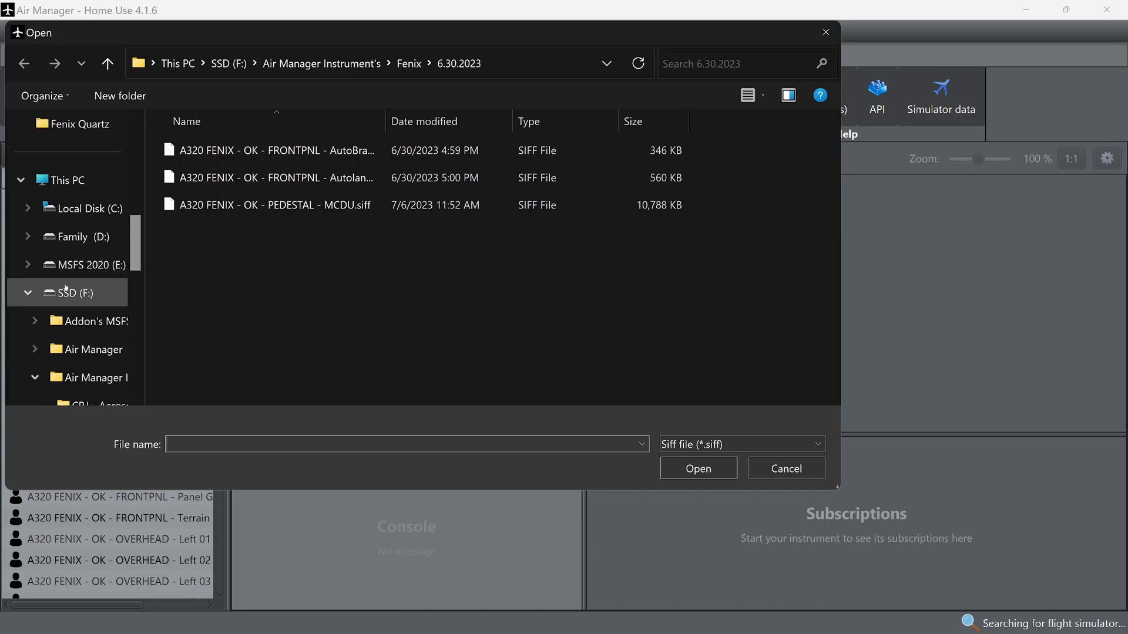
pyautogui.click(238, 65)
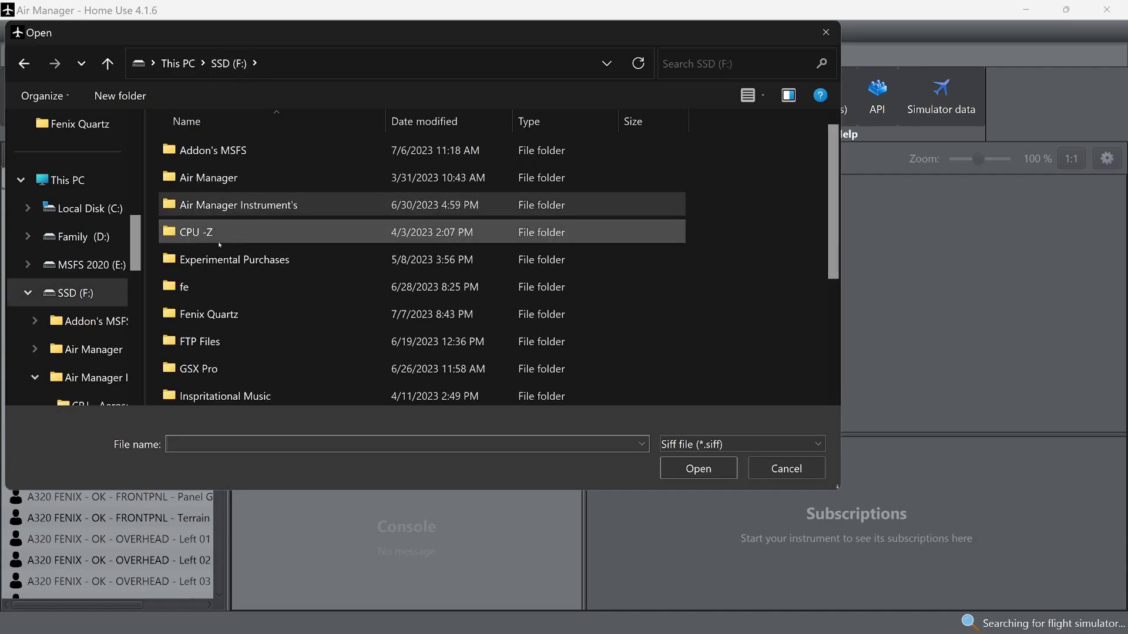
pyautogui.doubleClick(224, 204)
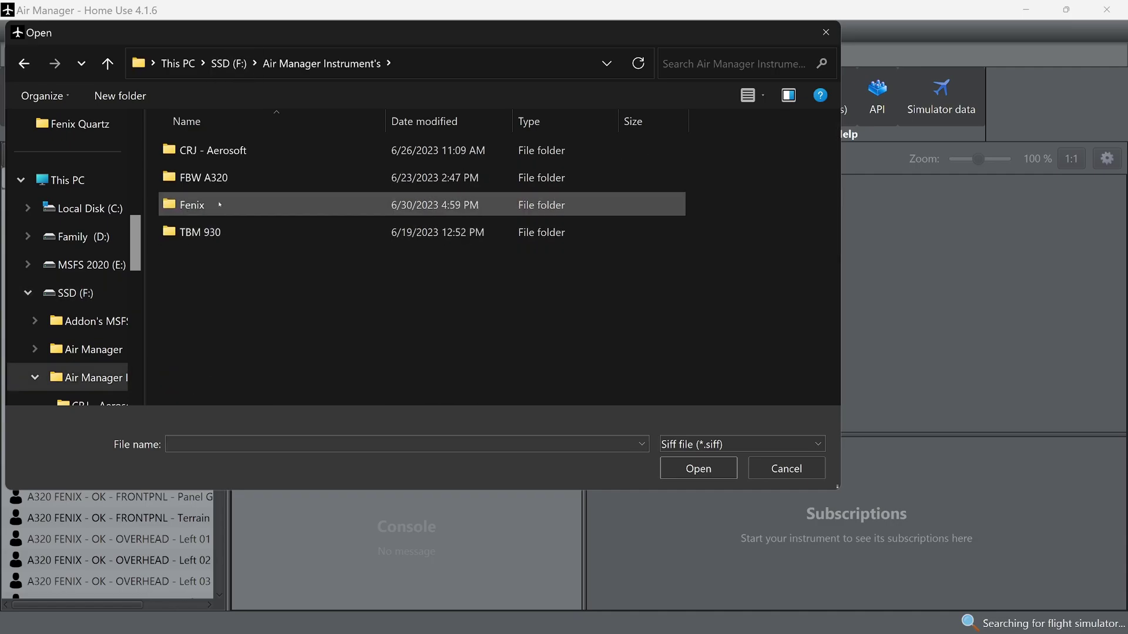
pyautogui.doubleClick(221, 205)
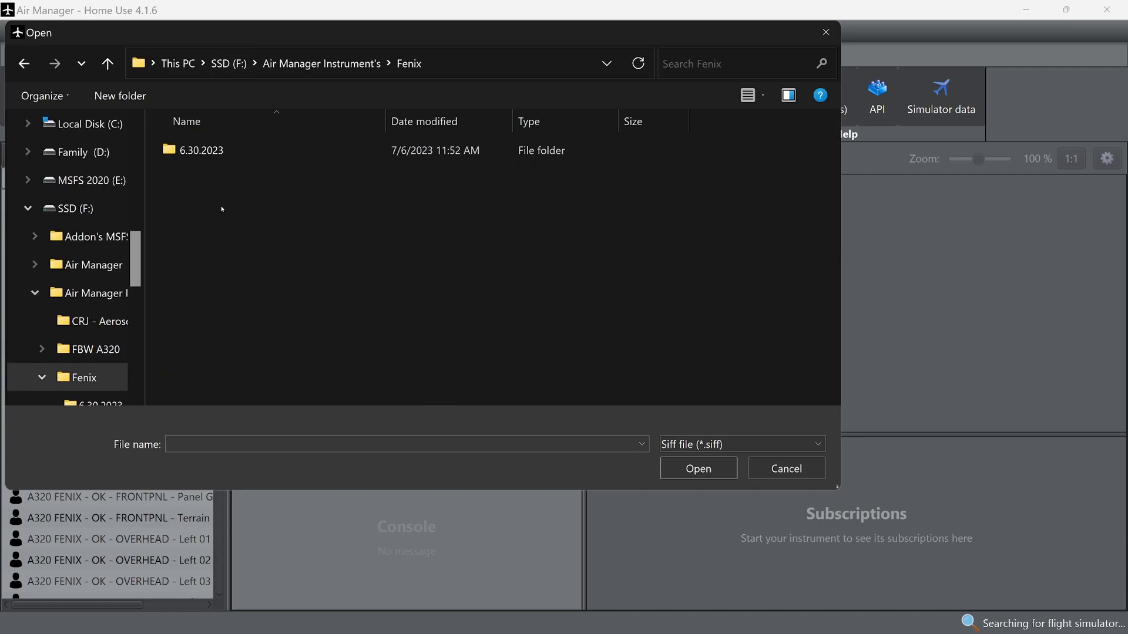
pyautogui.doubleClick(216, 151)
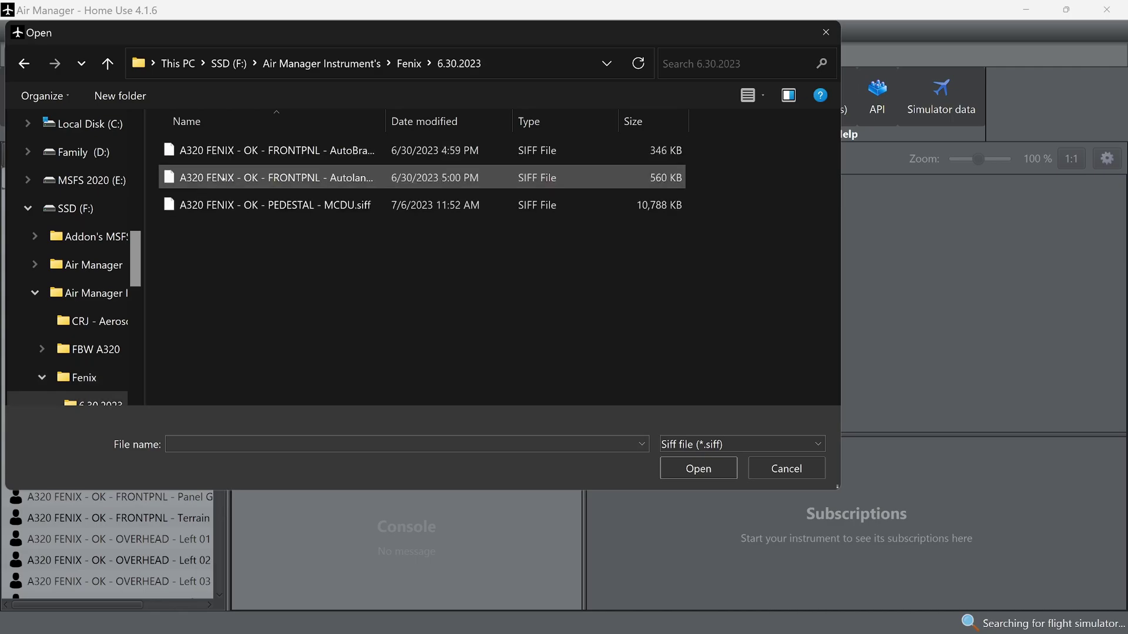
# Load A320 FENIX - OK - PEDESTAL - MCDU.siff for import, and dismiss the import without running it.
pyautogui.click(292, 205)
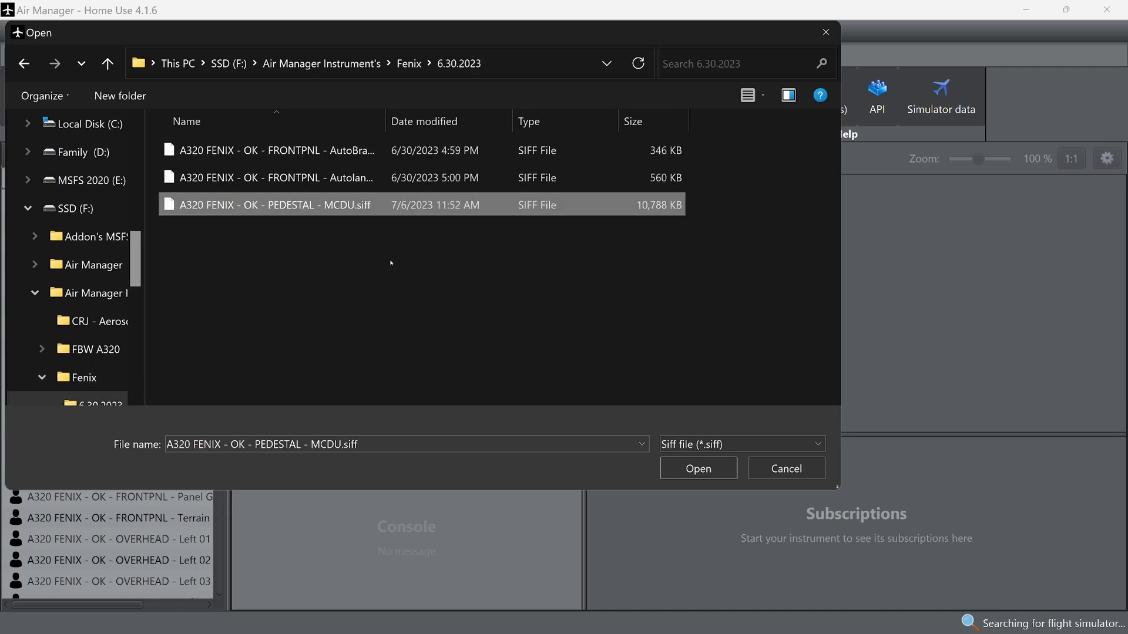
pyautogui.click(698, 468)
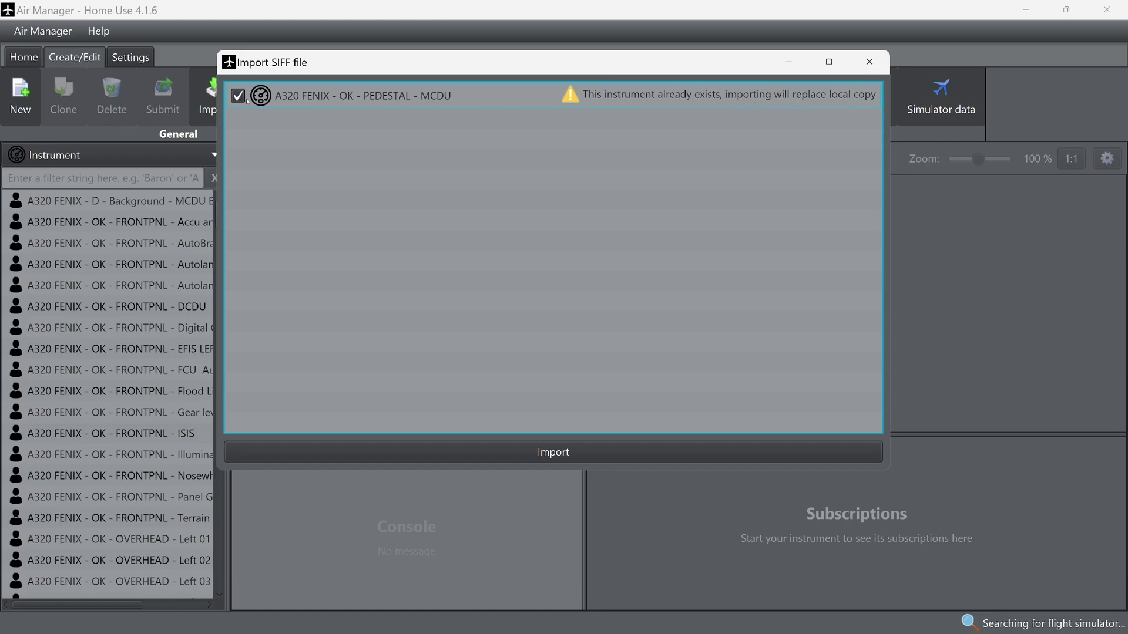
pyautogui.click(870, 61)
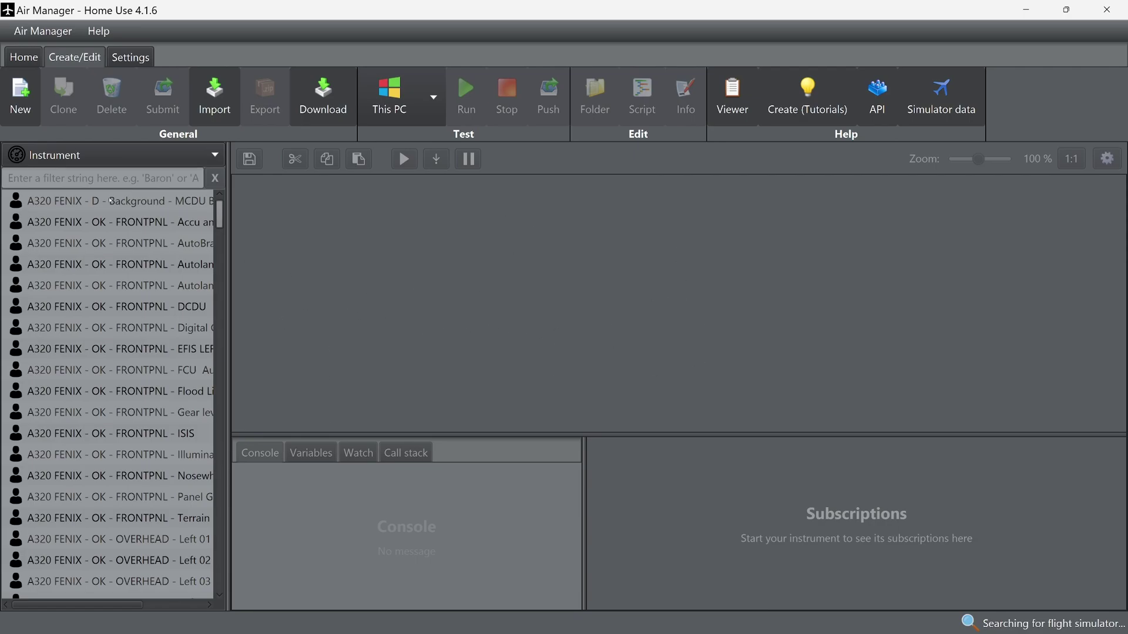
# Add the Airbus A320 (Fenix) MCDU instrument to the Default panel, finding it by searching for "mcdu".
pyautogui.click(28, 58)
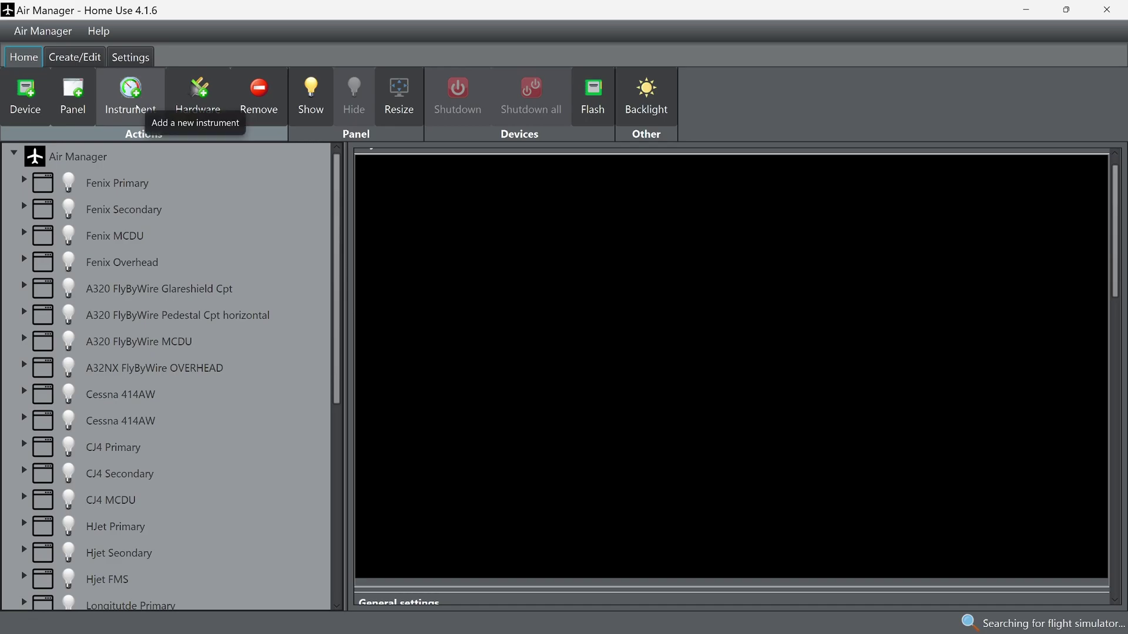
pyautogui.scroll(-4, 152, 417)
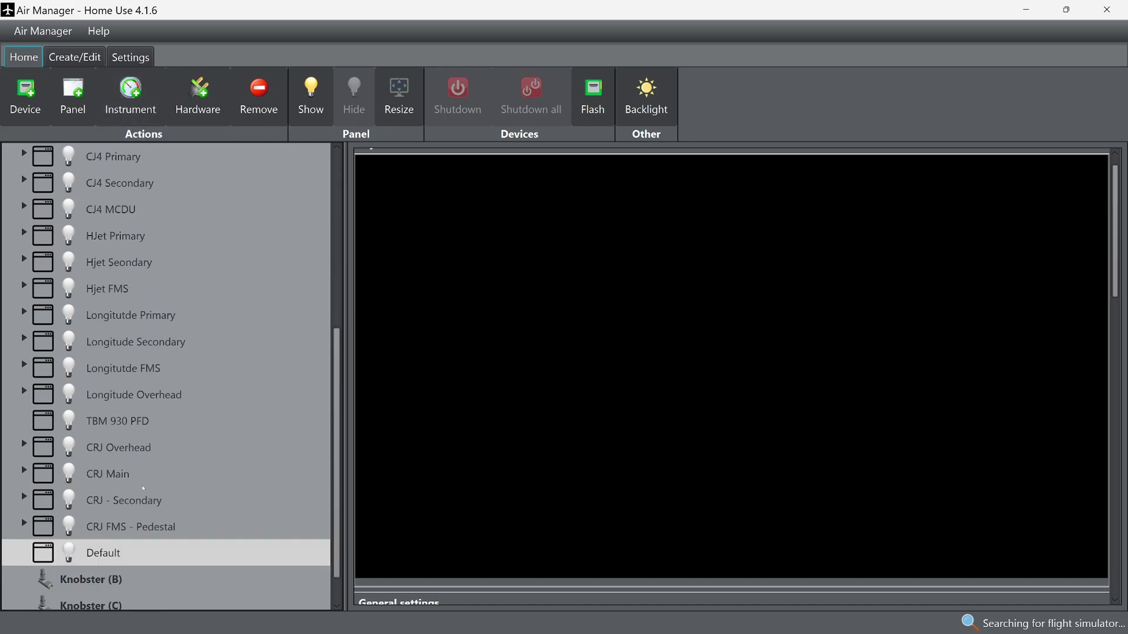
pyautogui.scroll(2, 108, 553)
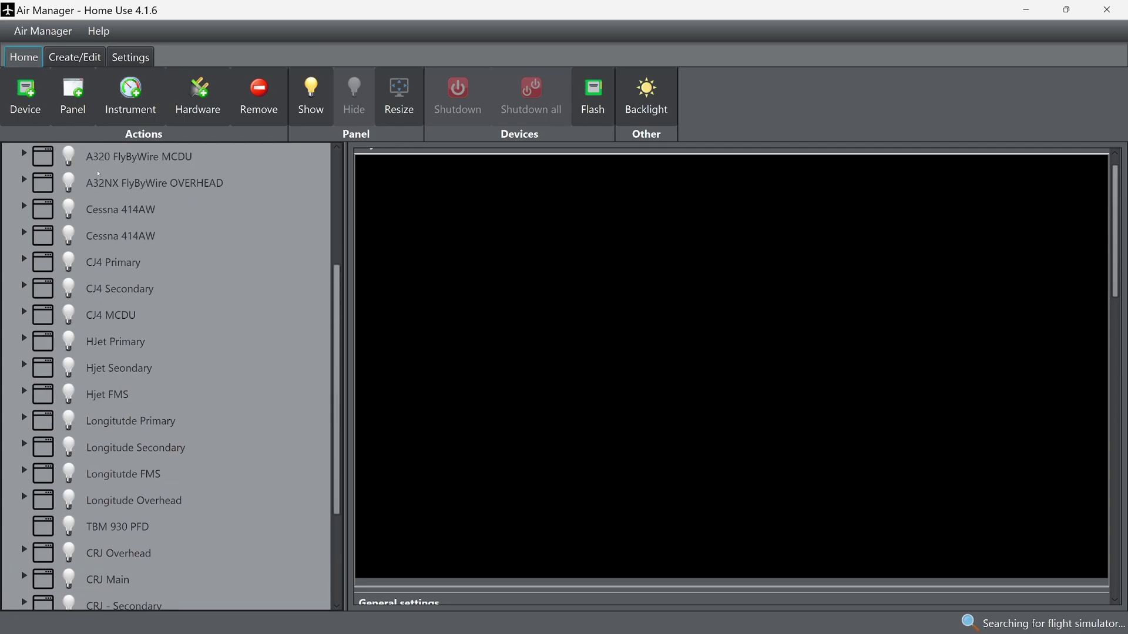
pyautogui.scroll(-3, 74, 350)
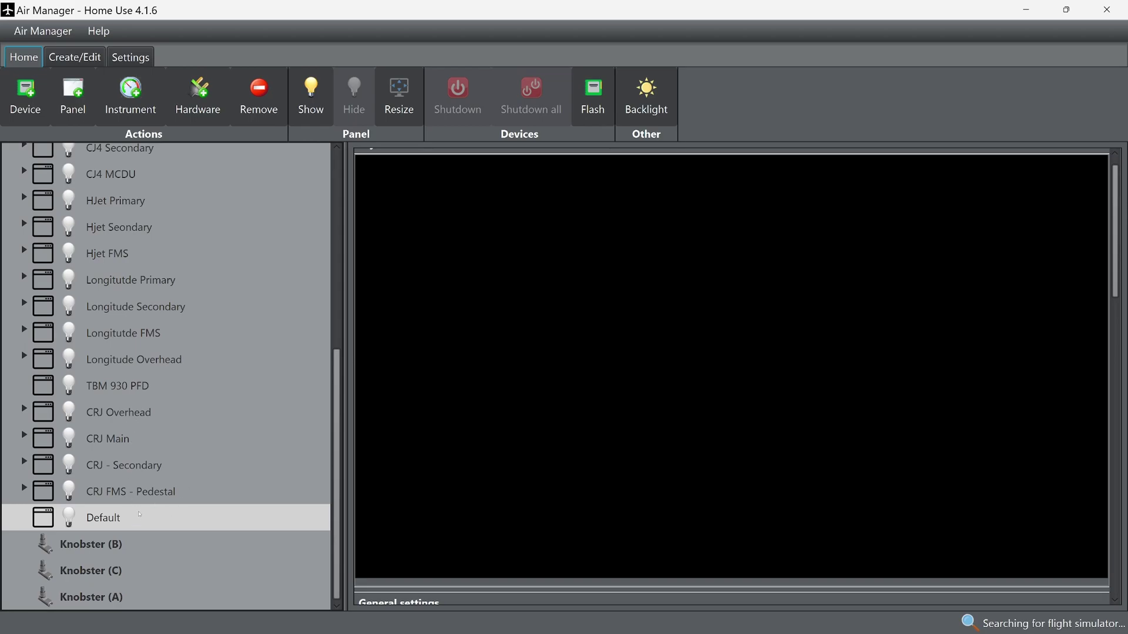
pyautogui.click(127, 523)
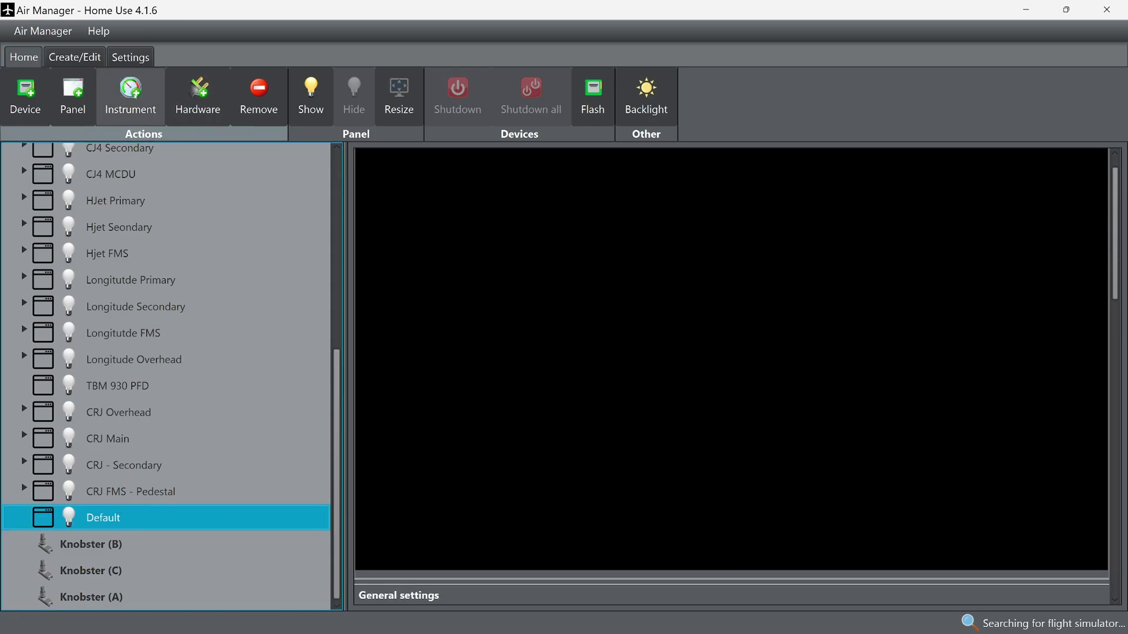
pyautogui.click(130, 97)
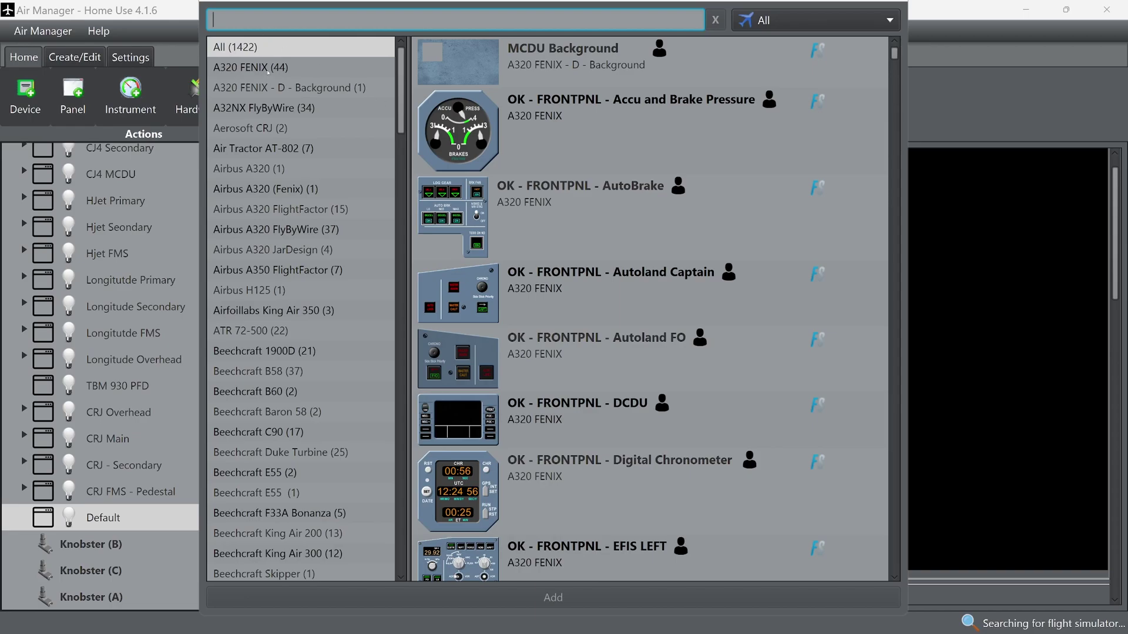
pyautogui.write('mcdu')
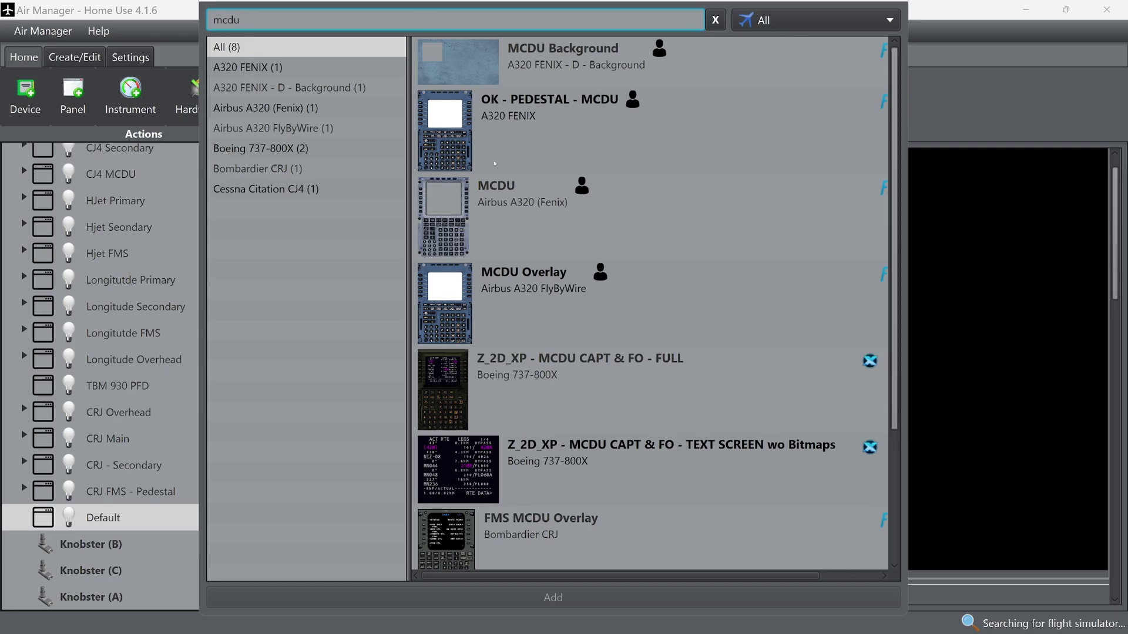
pyautogui.click(512, 223)
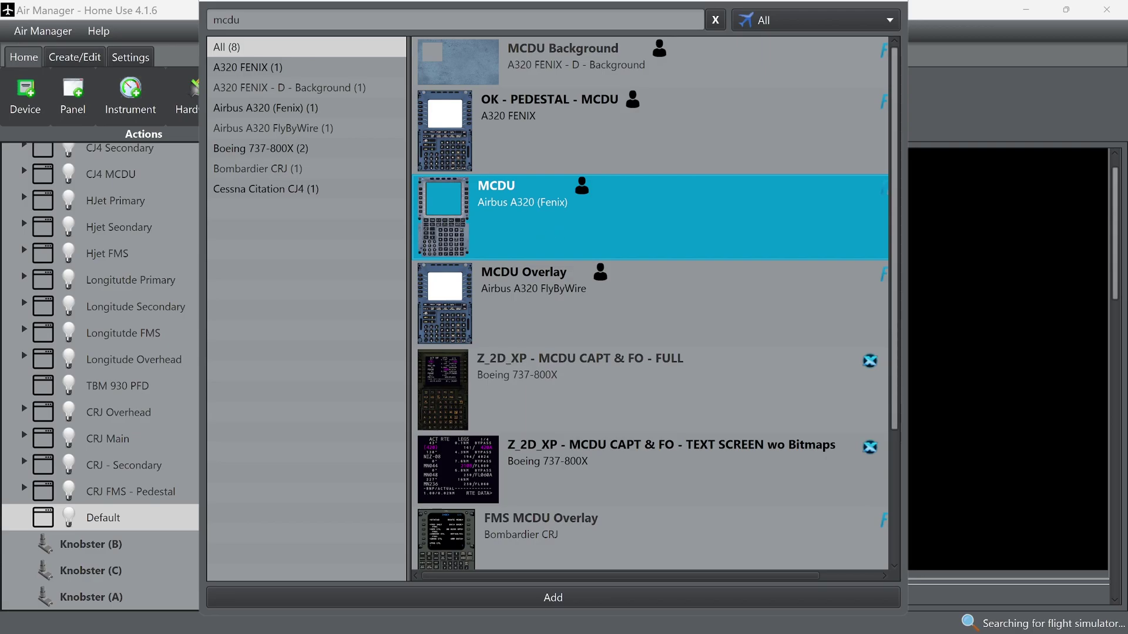
pyautogui.click(529, 599)
pyautogui.click(617, 573)
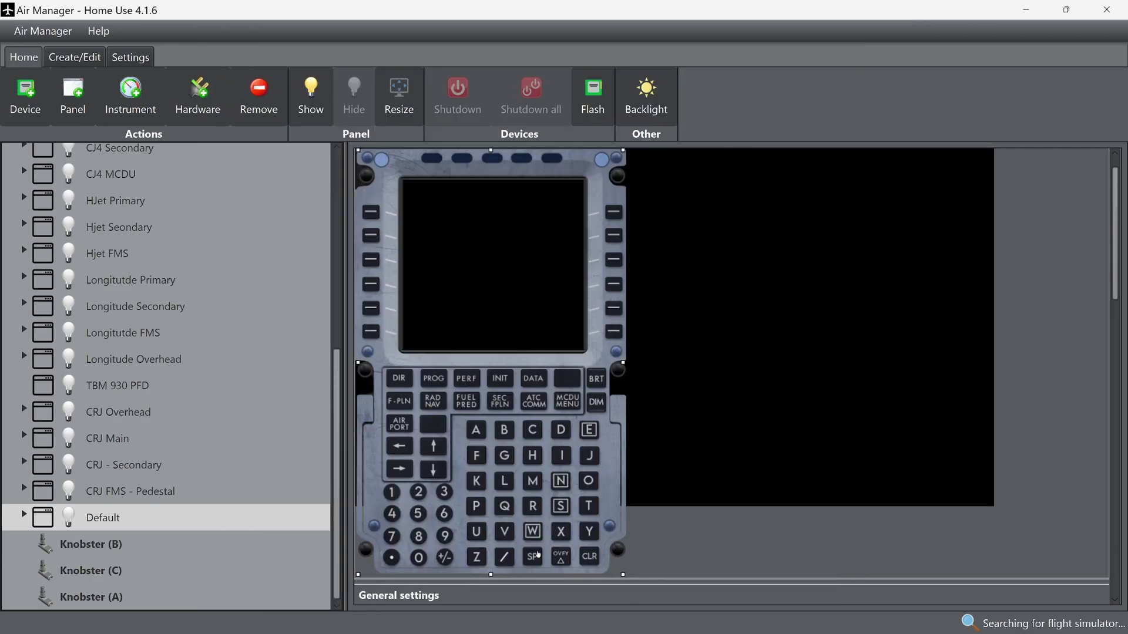
# Shrink the MCDU instrument to fit the panel's height, and expand the Default panel to list its instruments.
pyautogui.moveTo(623, 573); pyautogui.dragTo(584, 541)
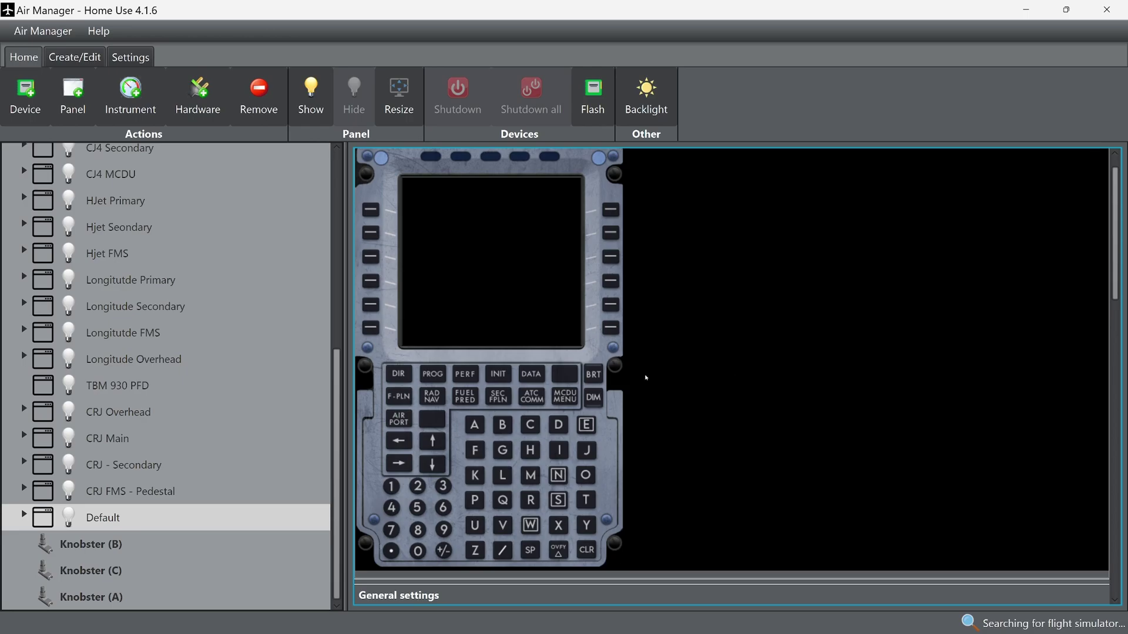
pyautogui.scroll(-3, 462, 469)
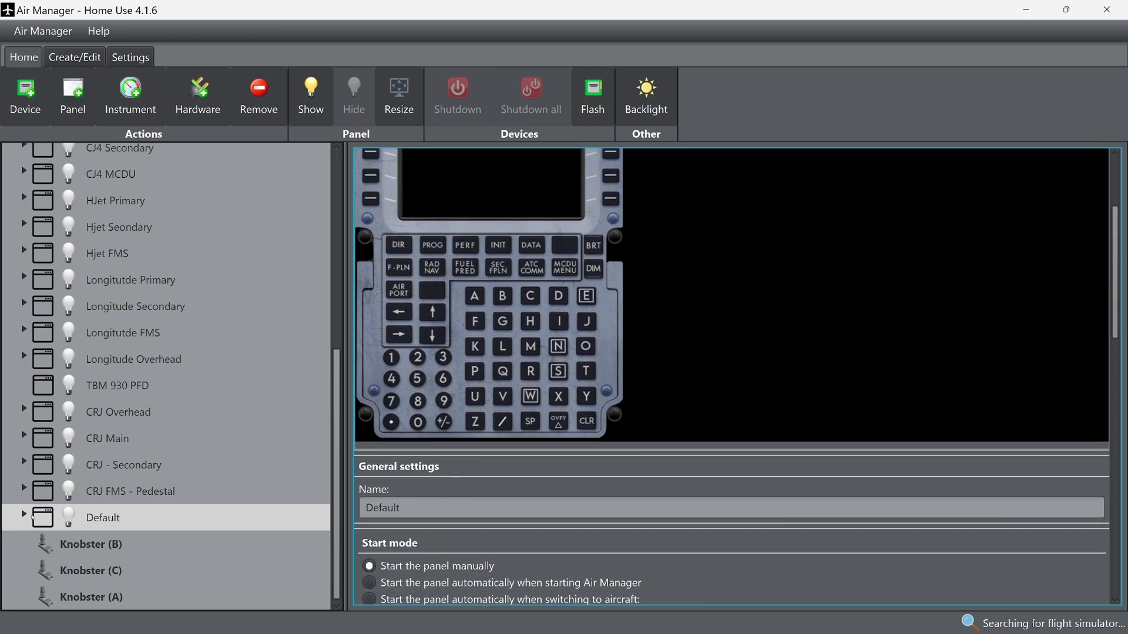
pyautogui.click(24, 514)
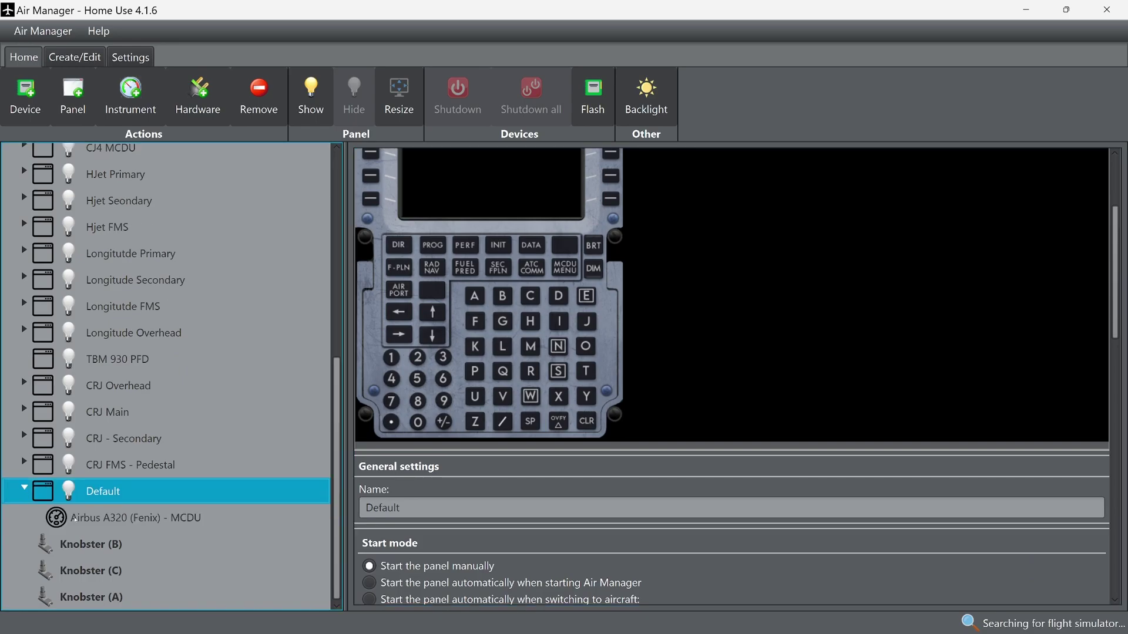
# Review the Airbus A320 (Fenix) - MCDU instrument's position settings and its Panel Position choices, leaving Pilot MCDU selected.
pyautogui.click(115, 519)
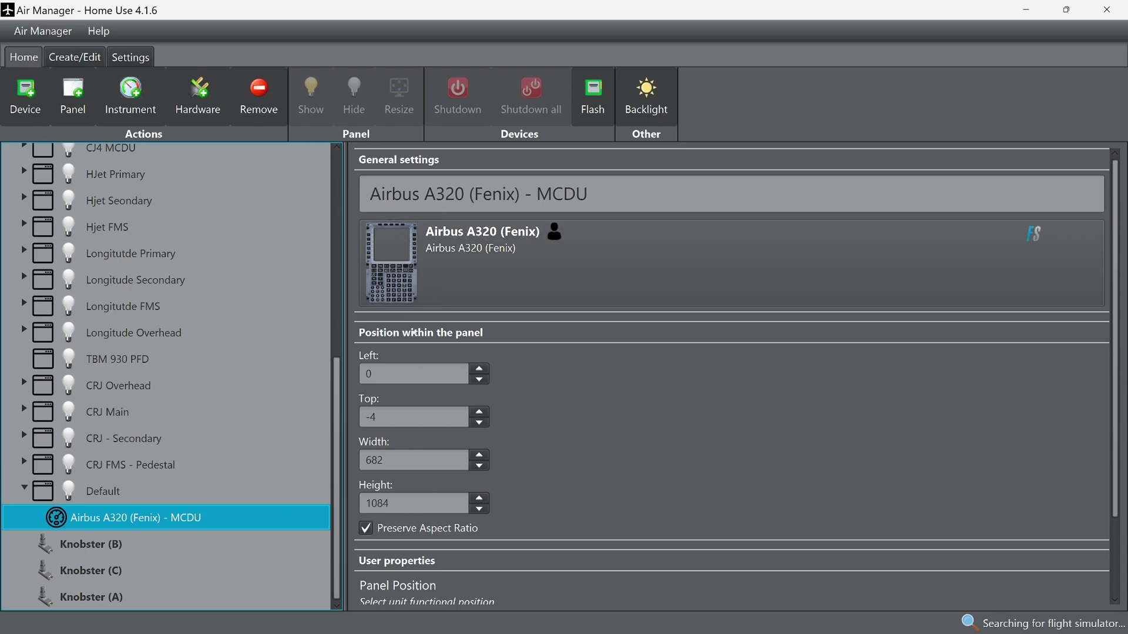
pyautogui.click(365, 532)
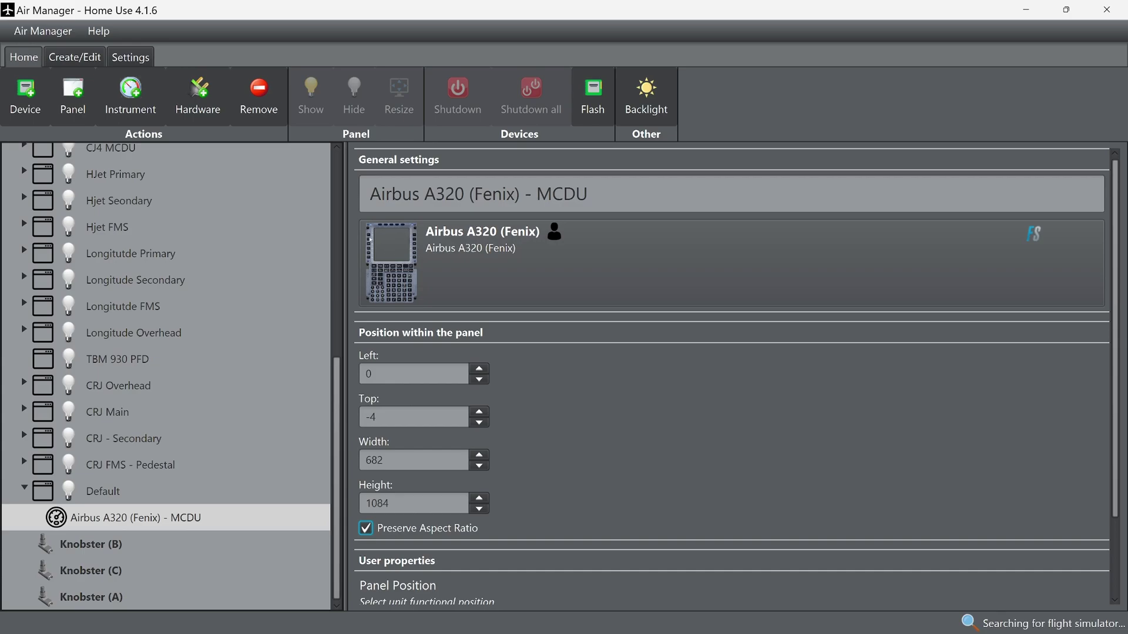
pyautogui.scroll(-1, 529, 429)
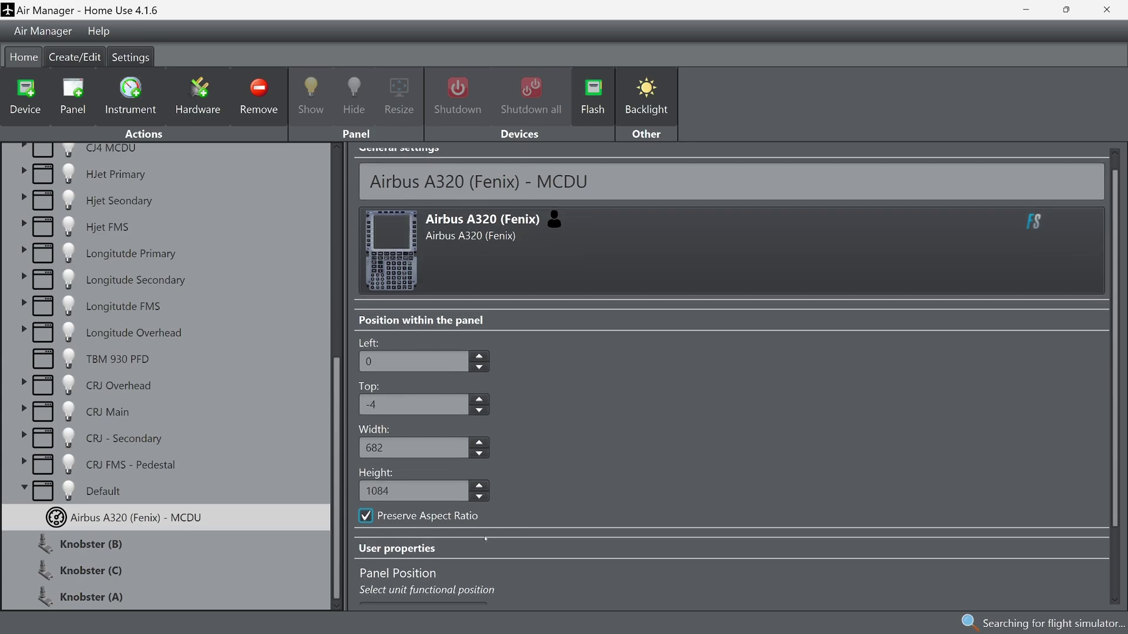
pyautogui.scroll(-2, 499, 546)
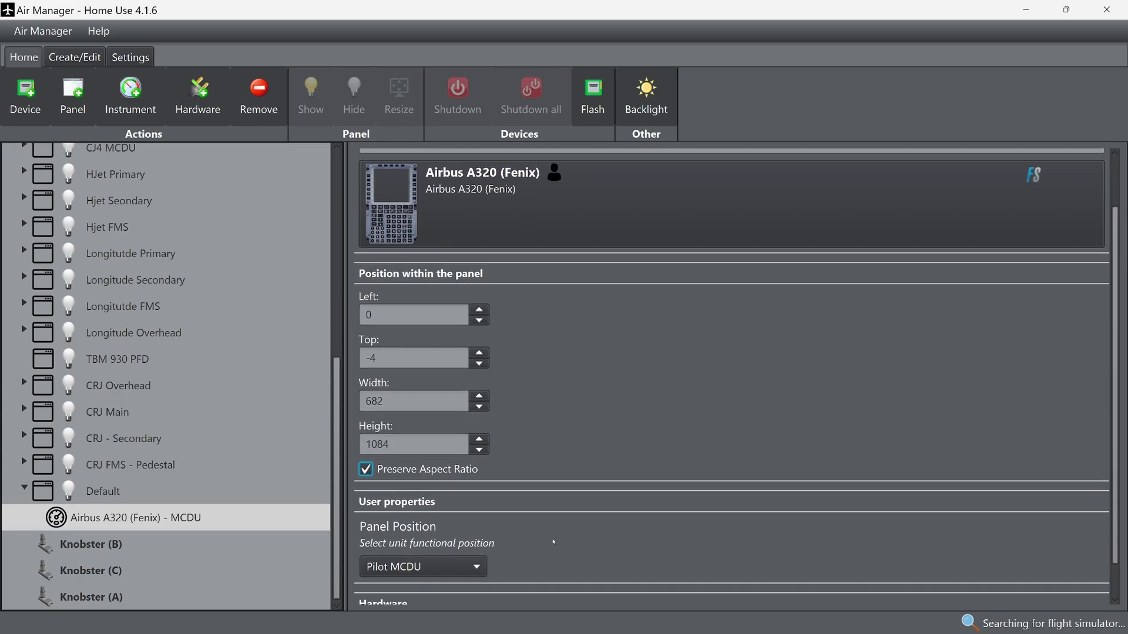
pyautogui.scroll(-1, 520, 544)
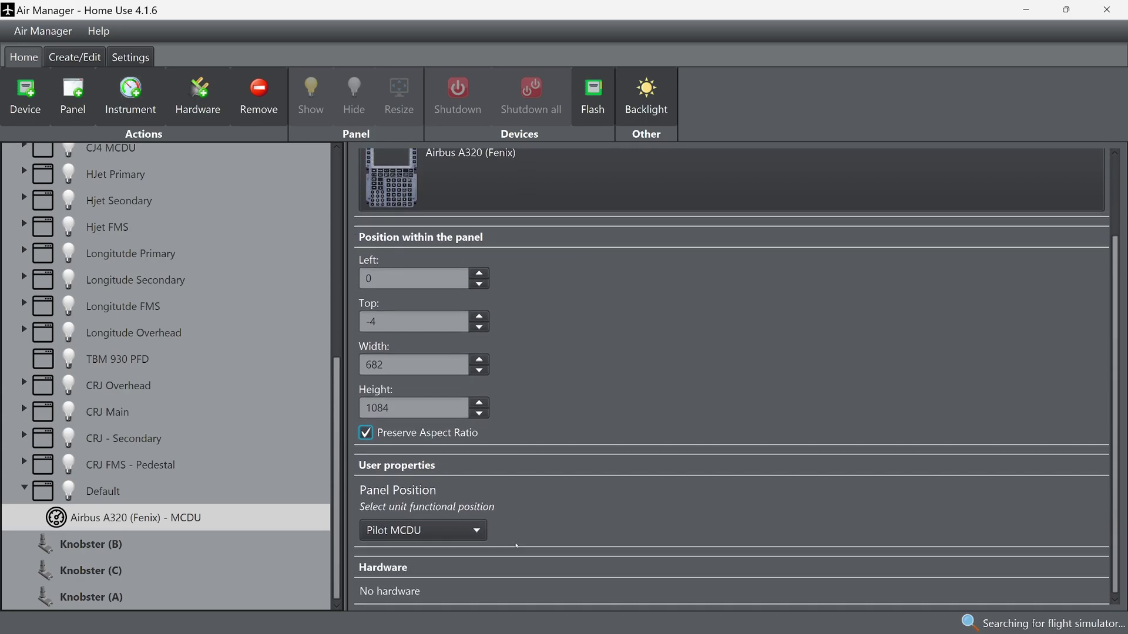
pyautogui.click(459, 535)
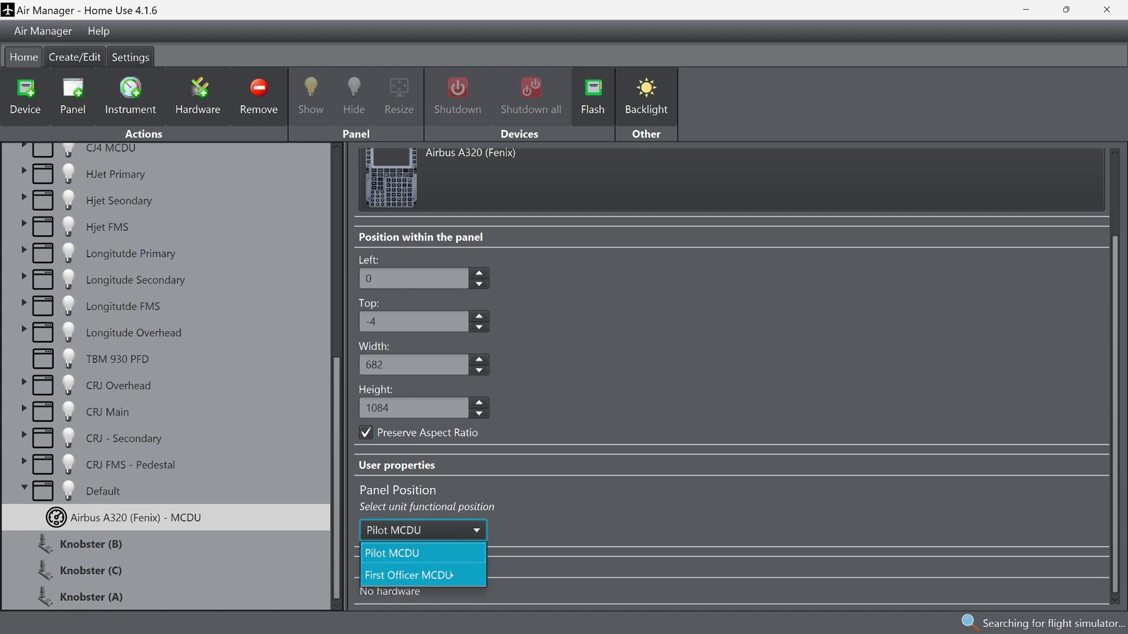
pyautogui.click(526, 527)
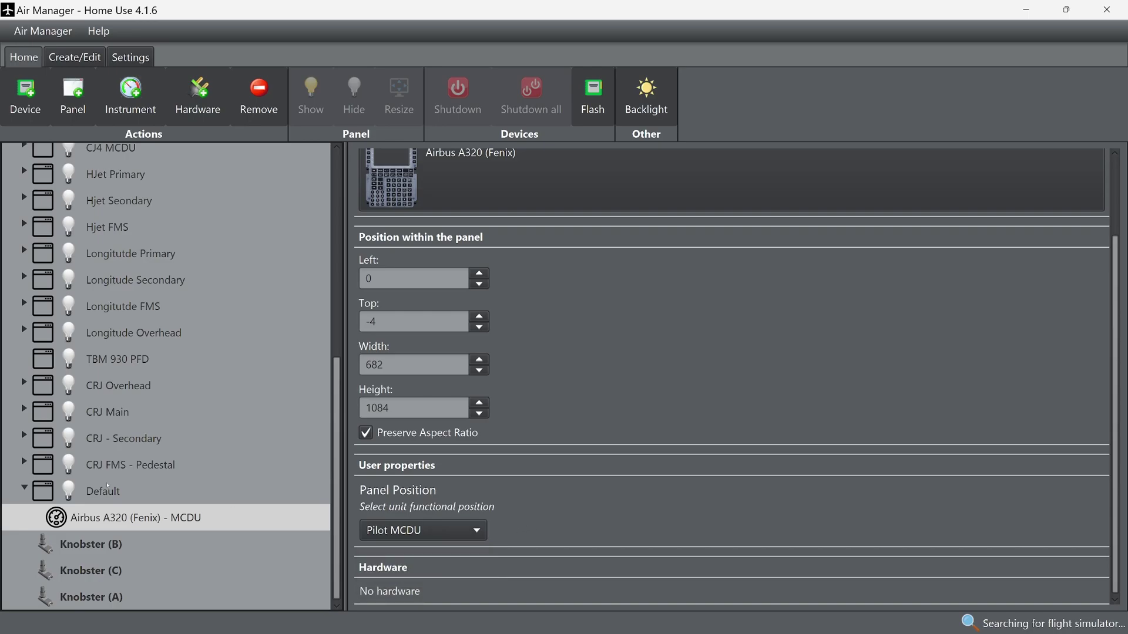
# Return to the Default panel and view the full MCDU in its layout.
pyautogui.click(107, 490)
pyautogui.scroll(5, 474, 421)
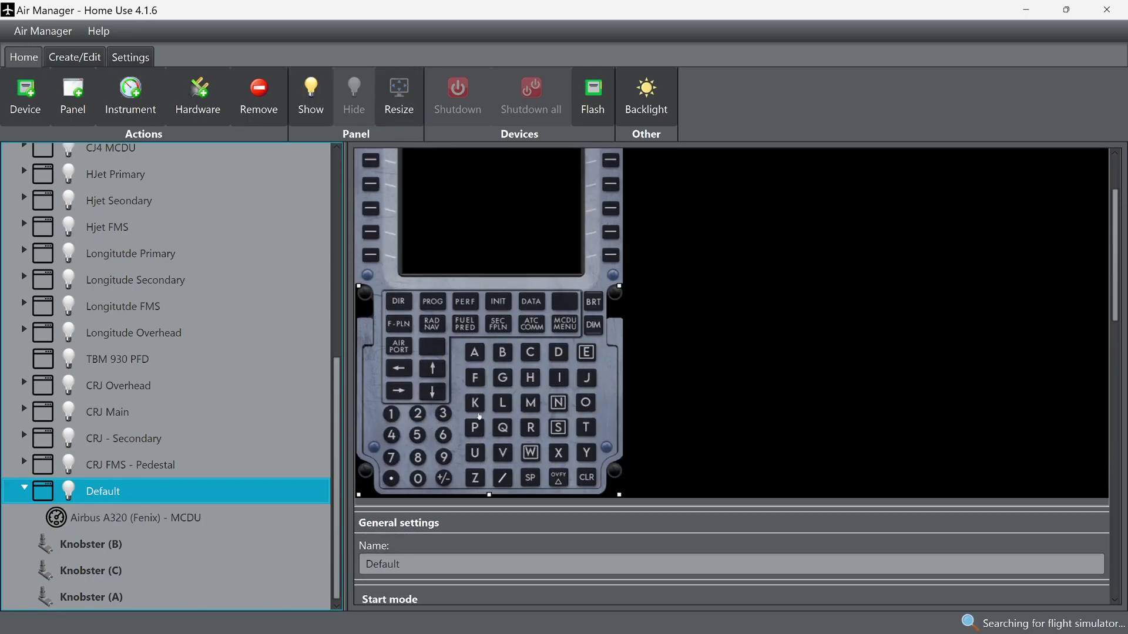
pyautogui.scroll(1, 478, 417)
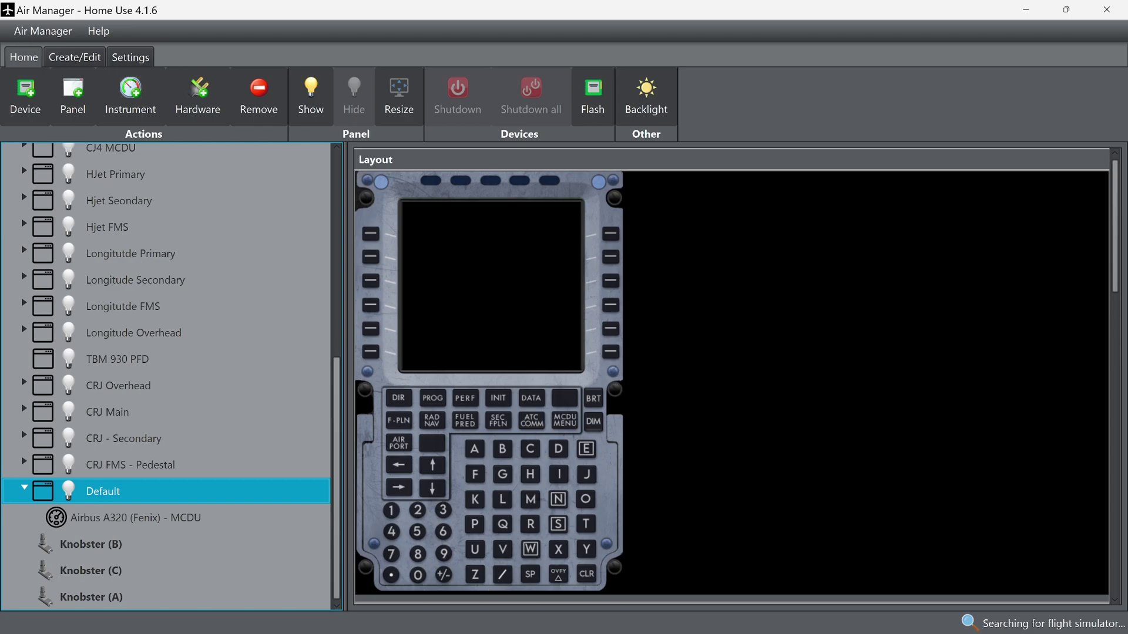
# Switch to MSFS Pop Out Panel Manager to review the FNX profile and its panel locations, and minimize its window.
pyautogui.hotkey('alt', 'Tab')
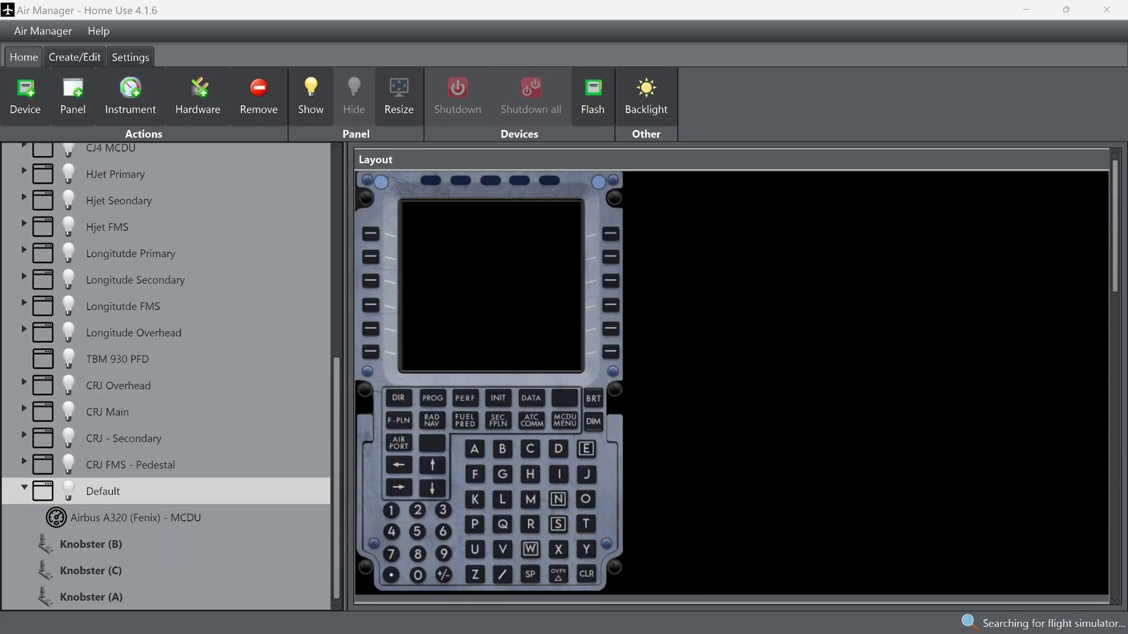
pyautogui.hotkey('alt', 'Tab')
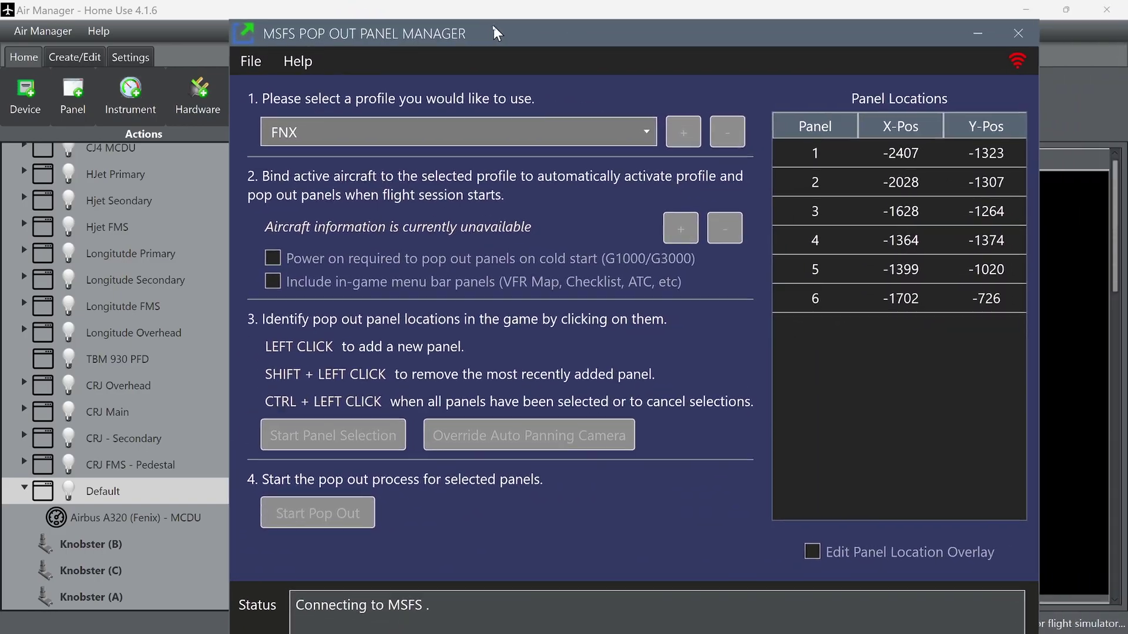
pyautogui.moveTo(494, 33); pyautogui.dragTo(431, 18)
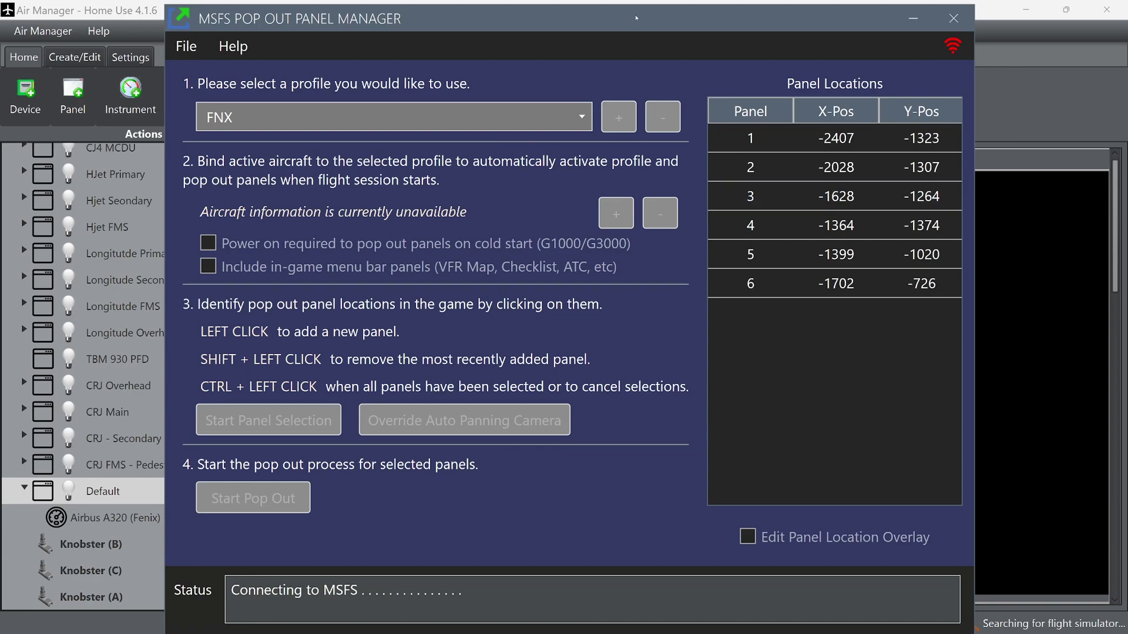
pyautogui.click(913, 19)
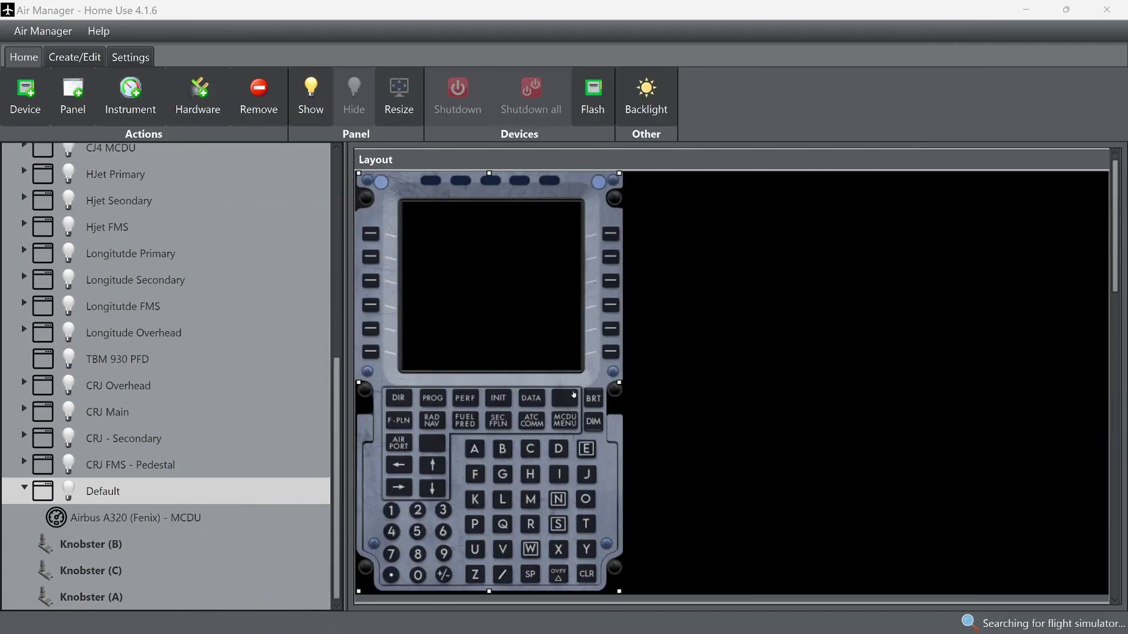
# Switch to the browser and look through INSTRUMENTS > MAIN_PNL_FRONT in the Delta-Charlie-DEV A320FENIX_AIRMANAGER repository.
pyautogui.click(1036, 10)
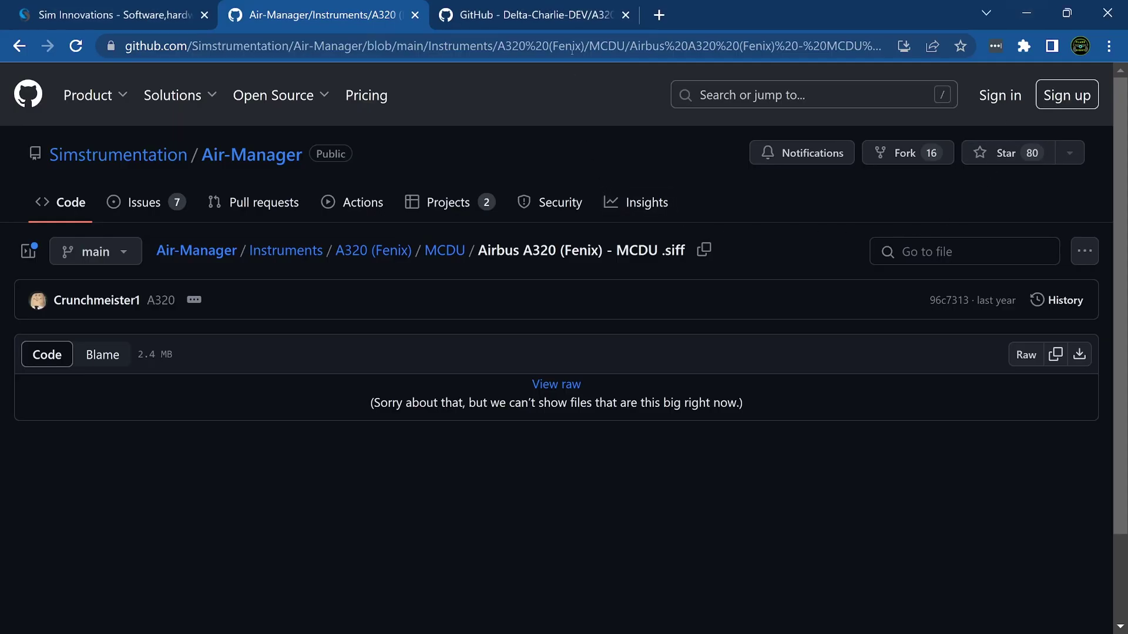
pyautogui.click(541, 18)
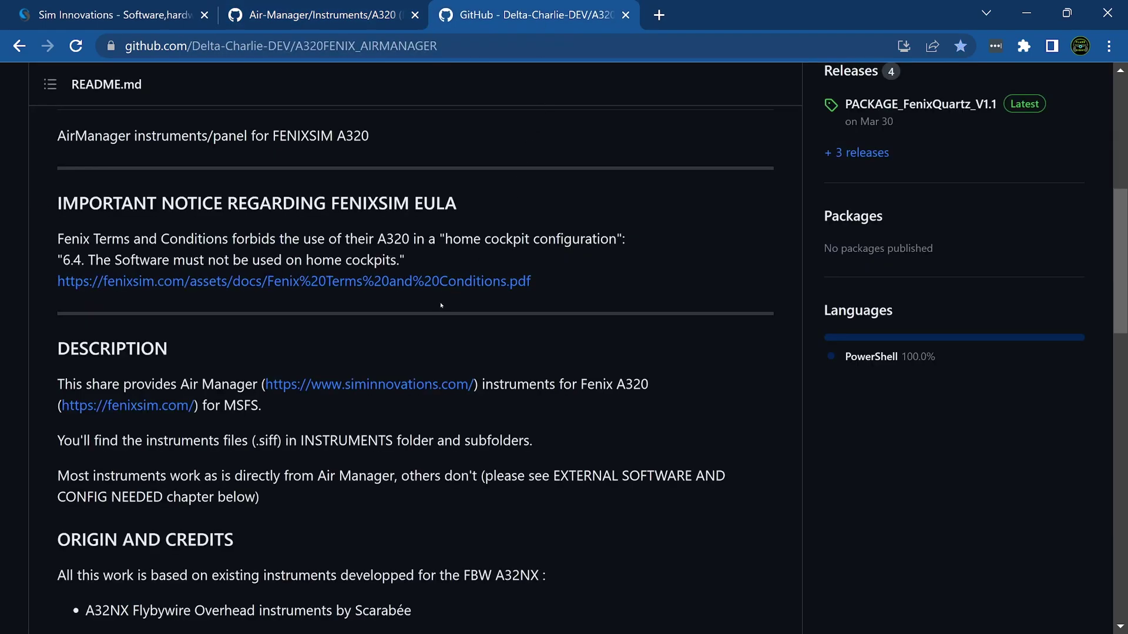
pyautogui.scroll(8, 420, 286)
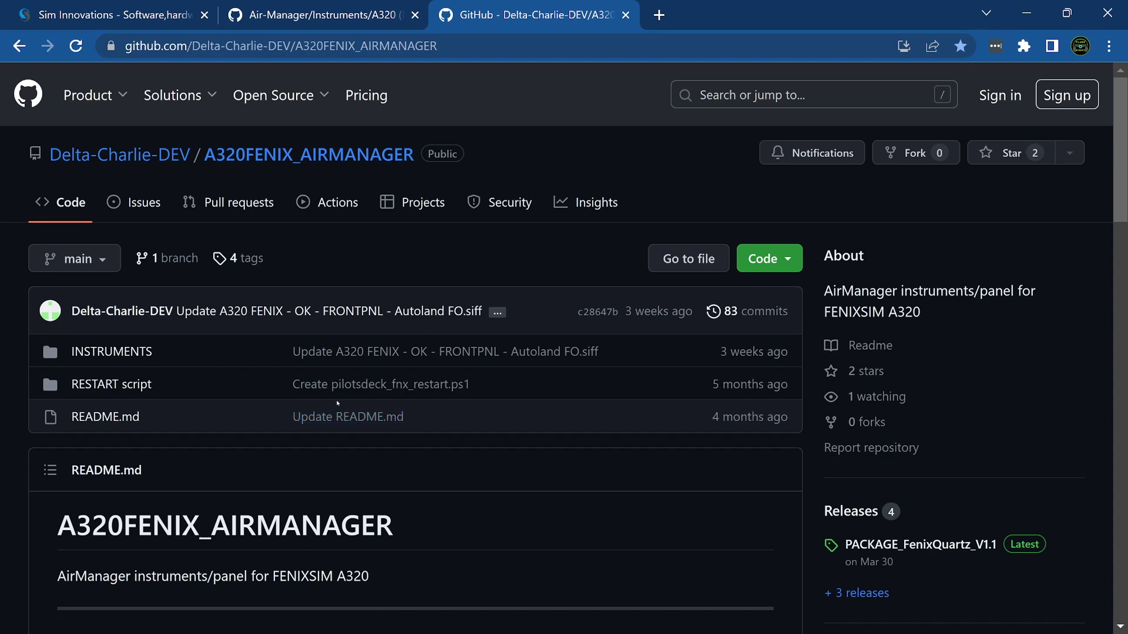
pyautogui.click(112, 351)
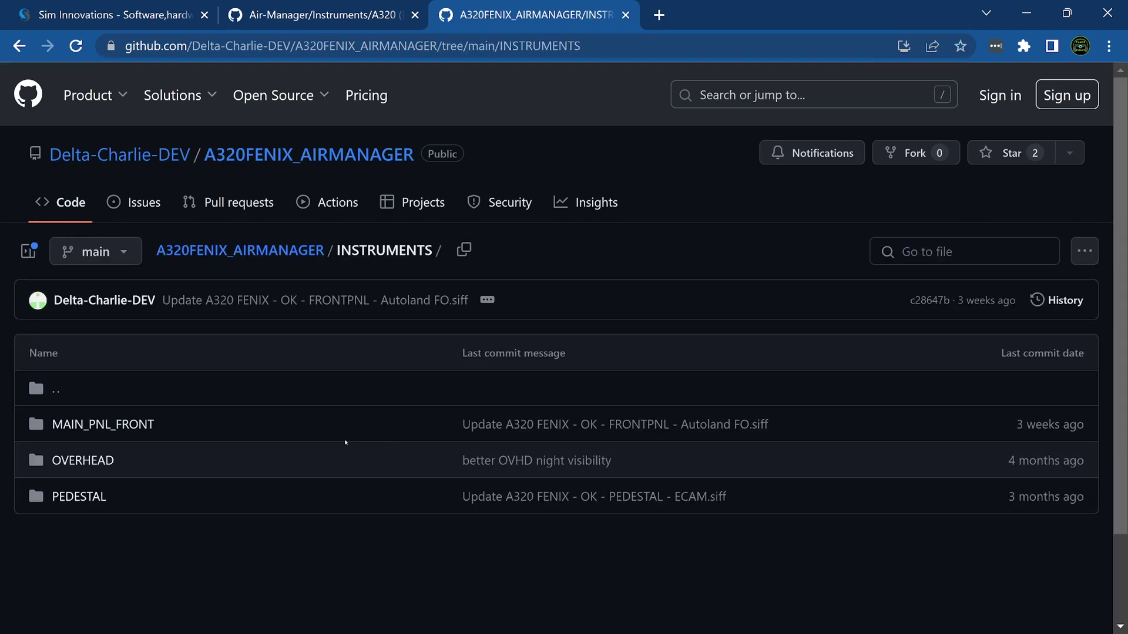
pyautogui.click(114, 428)
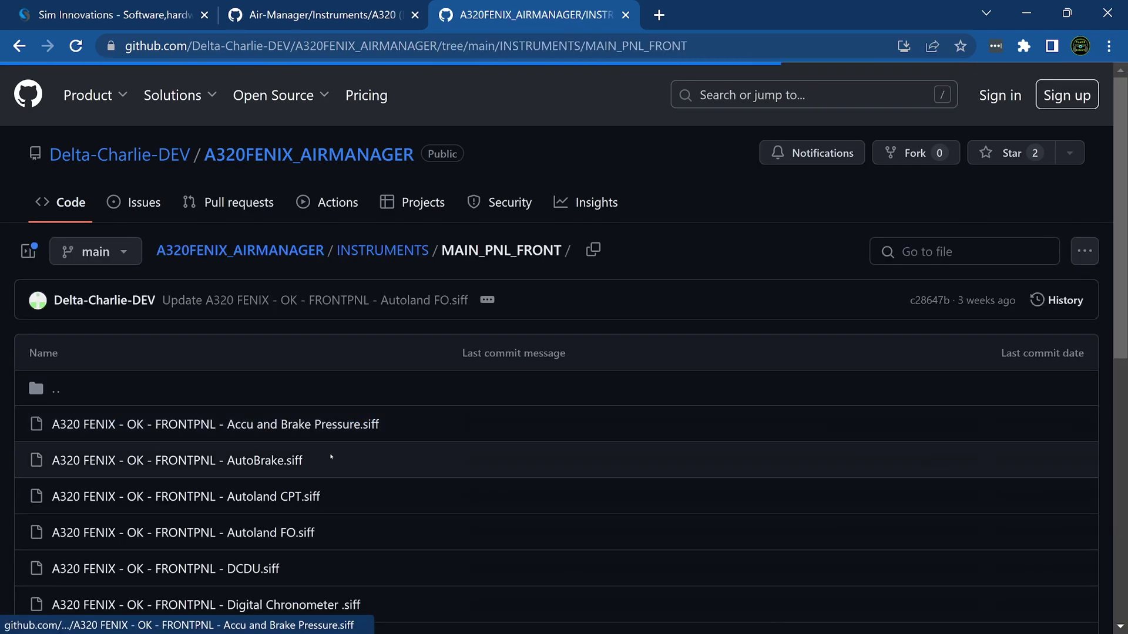
pyautogui.scroll(-9, 338, 457)
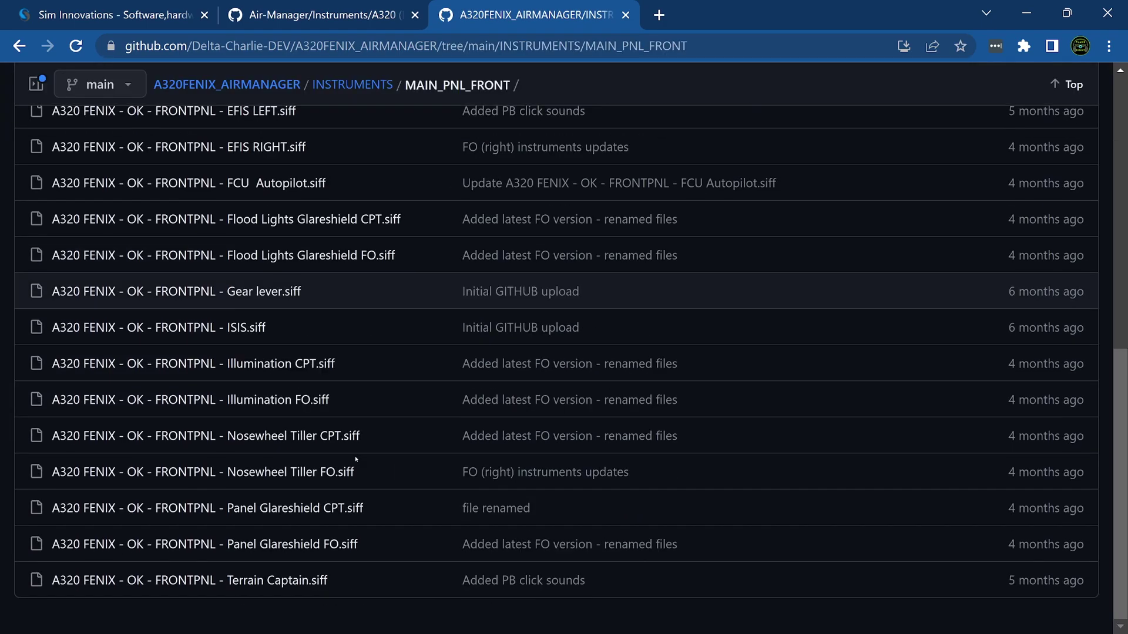
pyautogui.scroll(8, 364, 452)
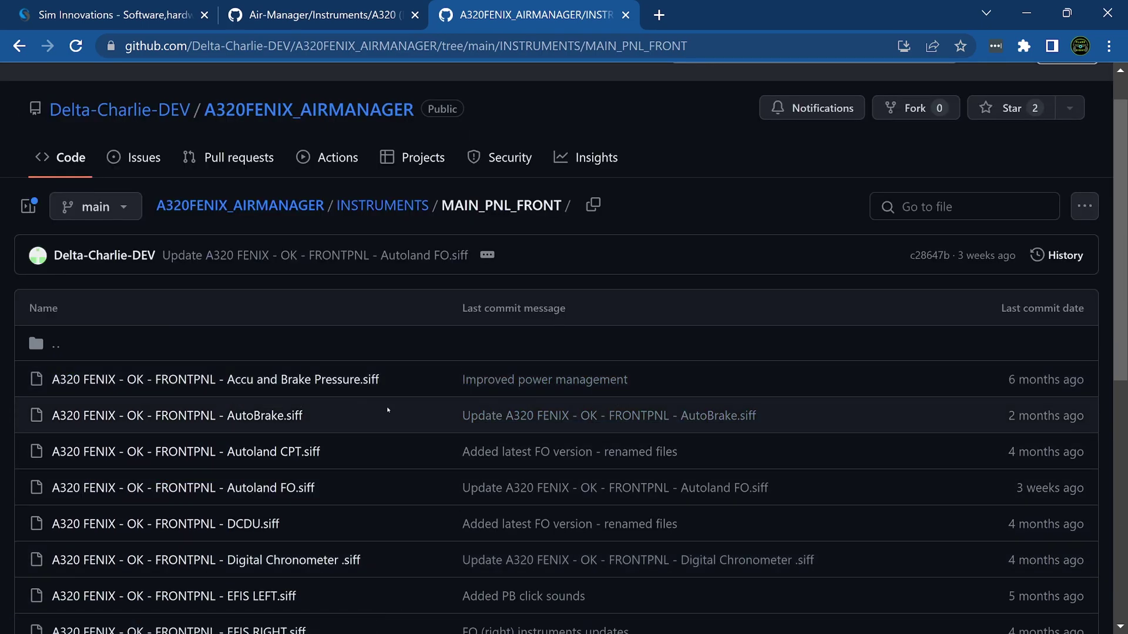
# View the download page of A320 FENIX - OK - FRONTPNL - Accu and Brake Pressure.siff and return to the MAIN_PNL_FRONT folder.
pyautogui.rightClick(288, 381)
pyautogui.click(260, 385)
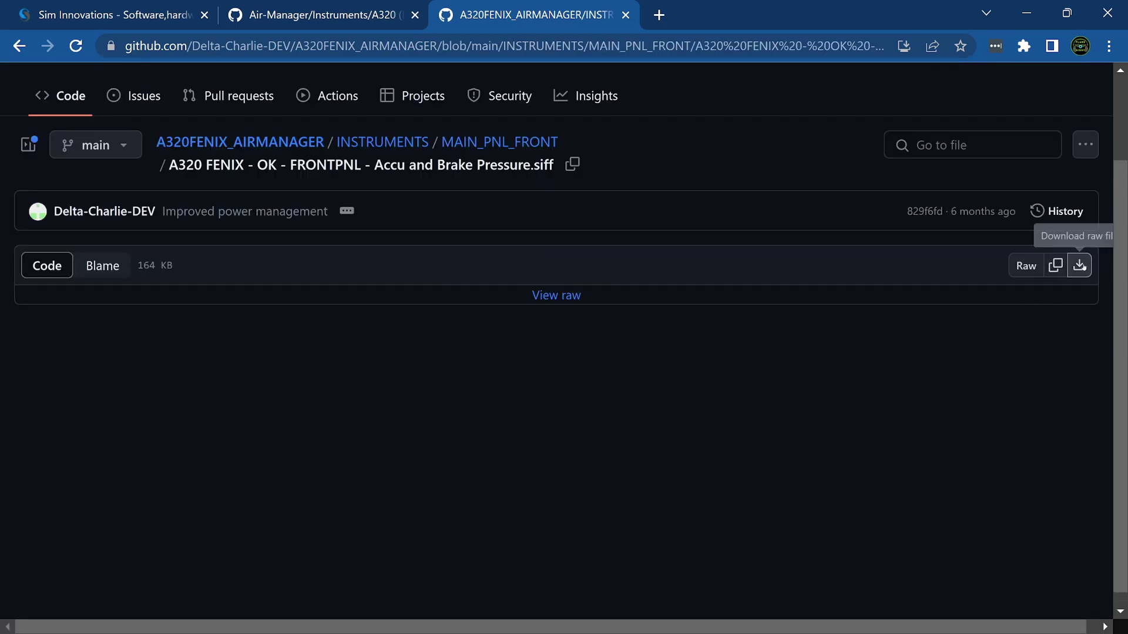
pyautogui.click(19, 46)
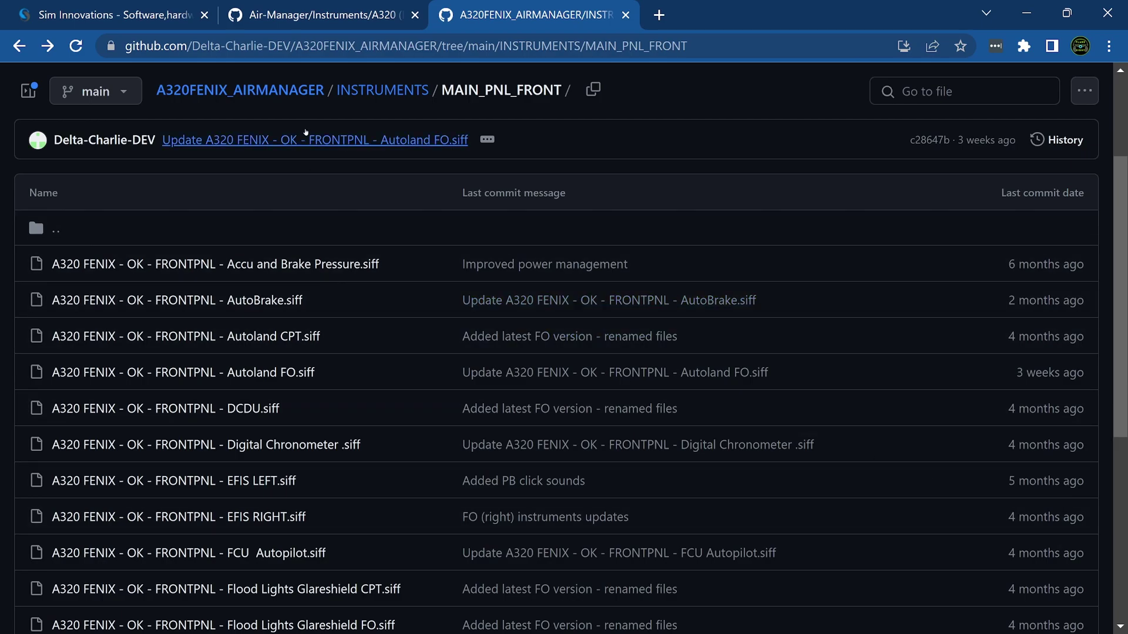
# Revisit the Simstrumentation Air-Manager and Sim Innovations pages, ending back on the A320FENIX_AIRMANAGER instrument list.
pyautogui.click(295, 18)
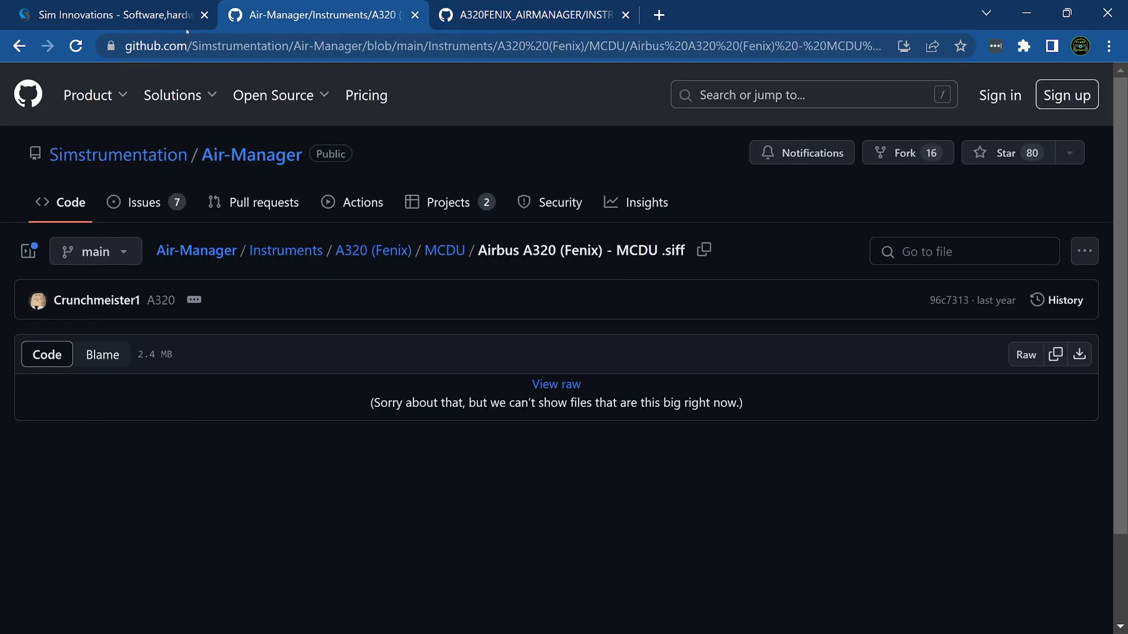
pyautogui.click(475, 14)
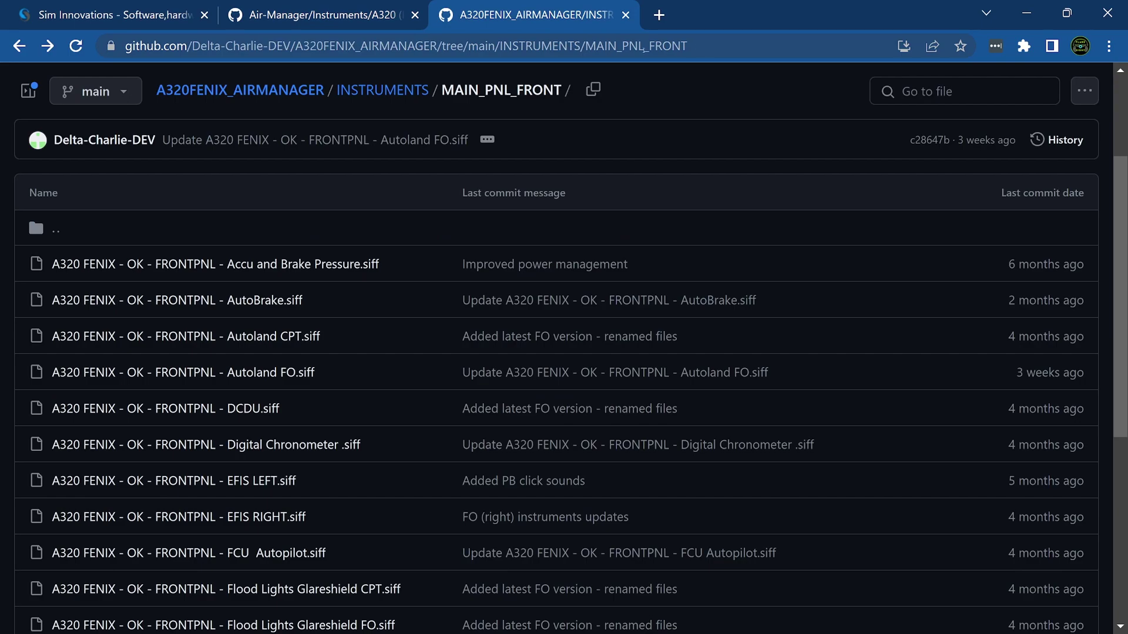
pyautogui.click(343, 19)
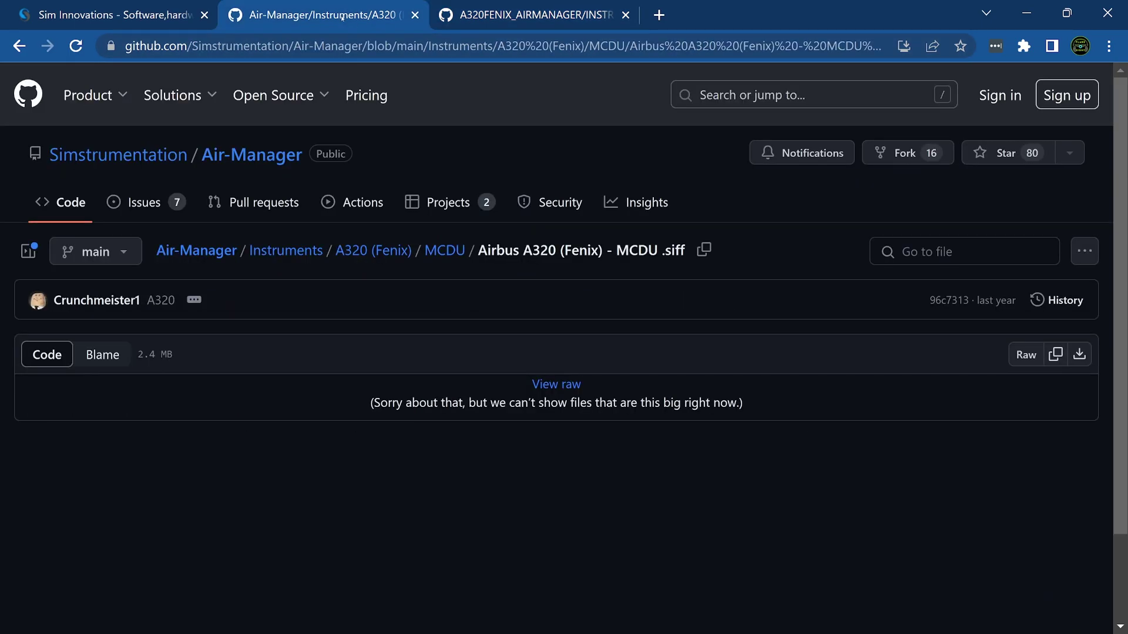
pyautogui.click(135, 23)
pyautogui.click(498, 16)
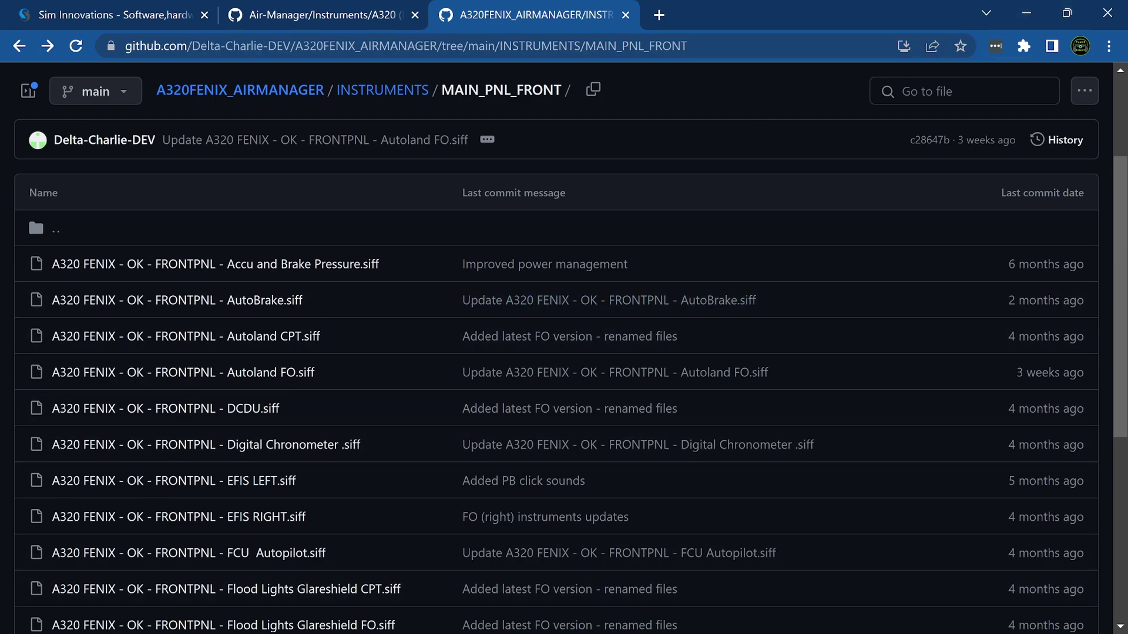
# Switch to Air Manager and examine the layout of the Fenix Primary panel as a finished example.
pyautogui.hotkey('alt', 'Tab')
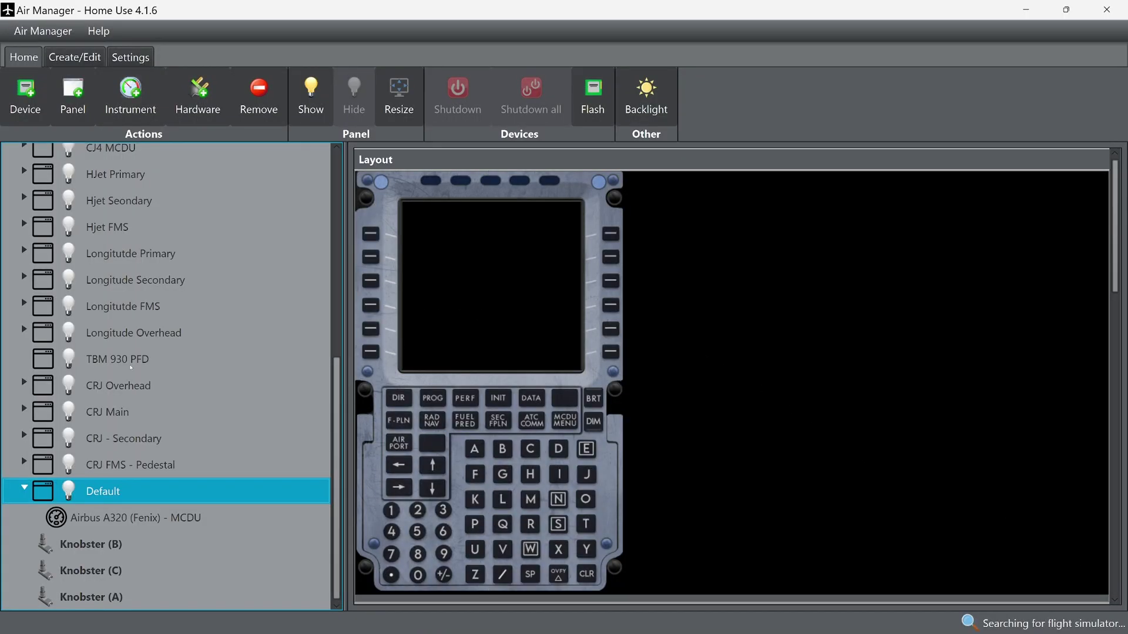
pyautogui.click(399, 273)
pyautogui.scroll(5, 108, 311)
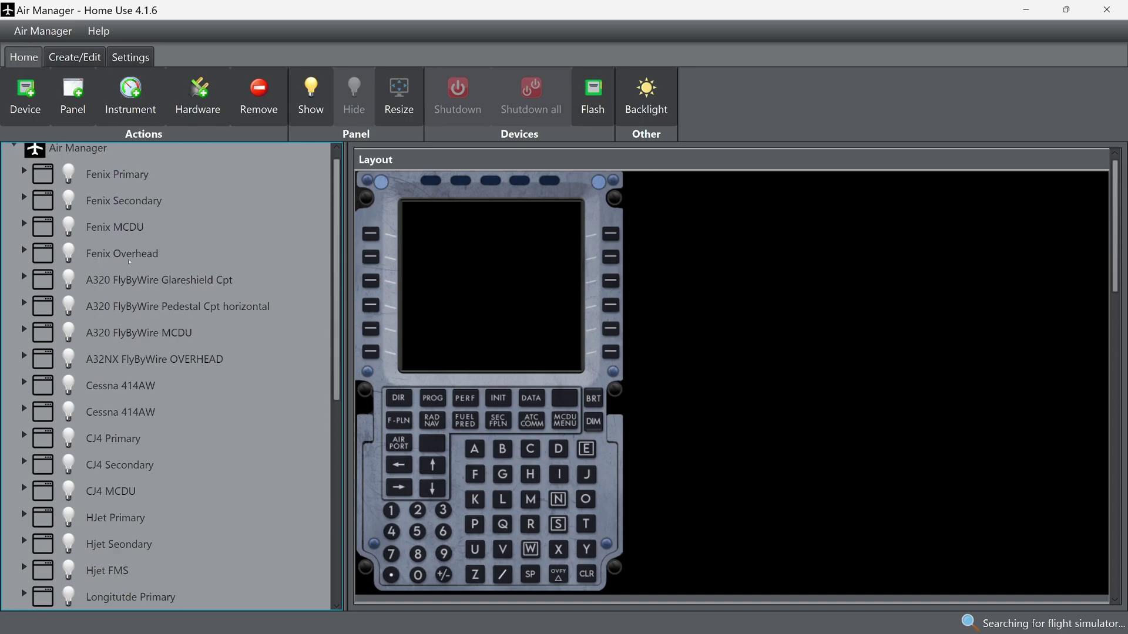
pyautogui.click(138, 182)
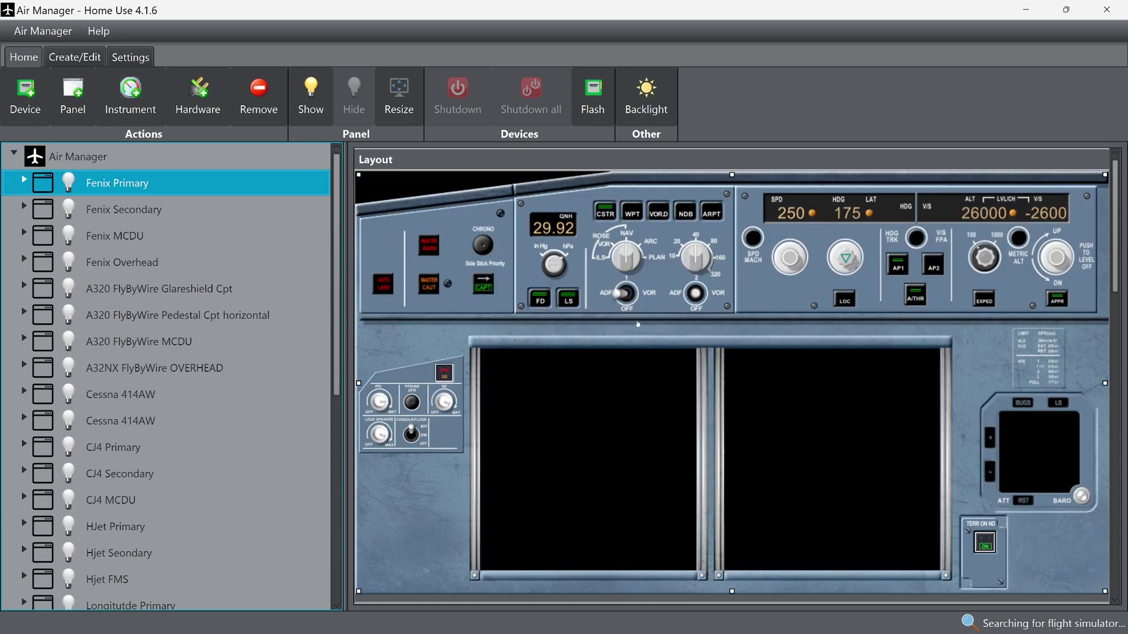
pyautogui.click(207, 290)
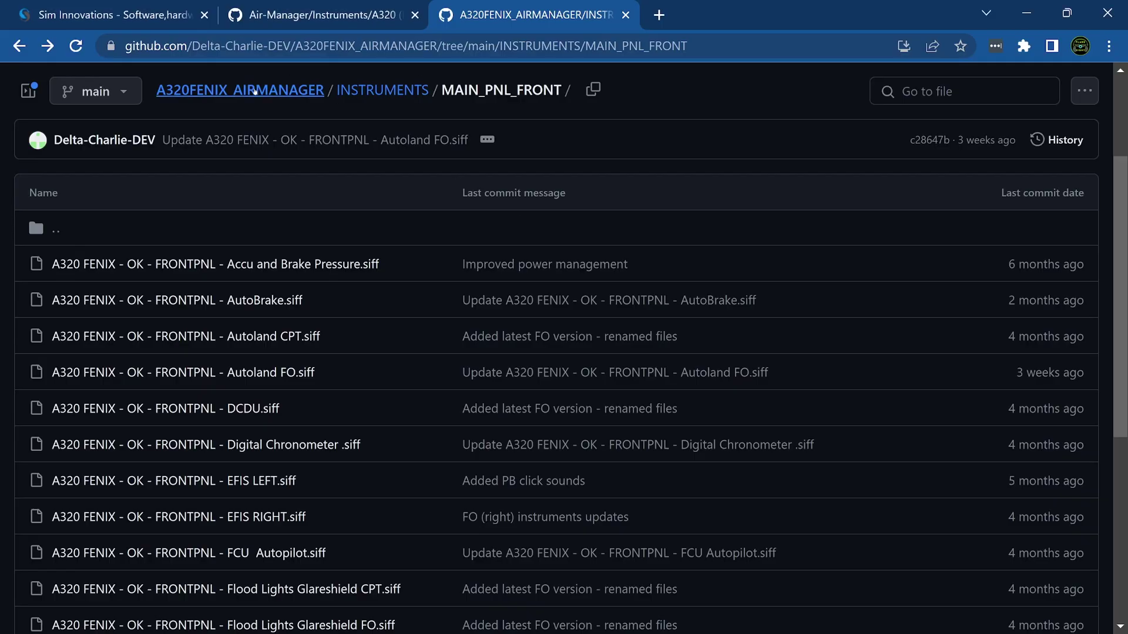
# In a new browser tab, open siminnovations.com and go to its support Forums.
pyautogui.click(659, 15)
pyautogui.click(608, 46)
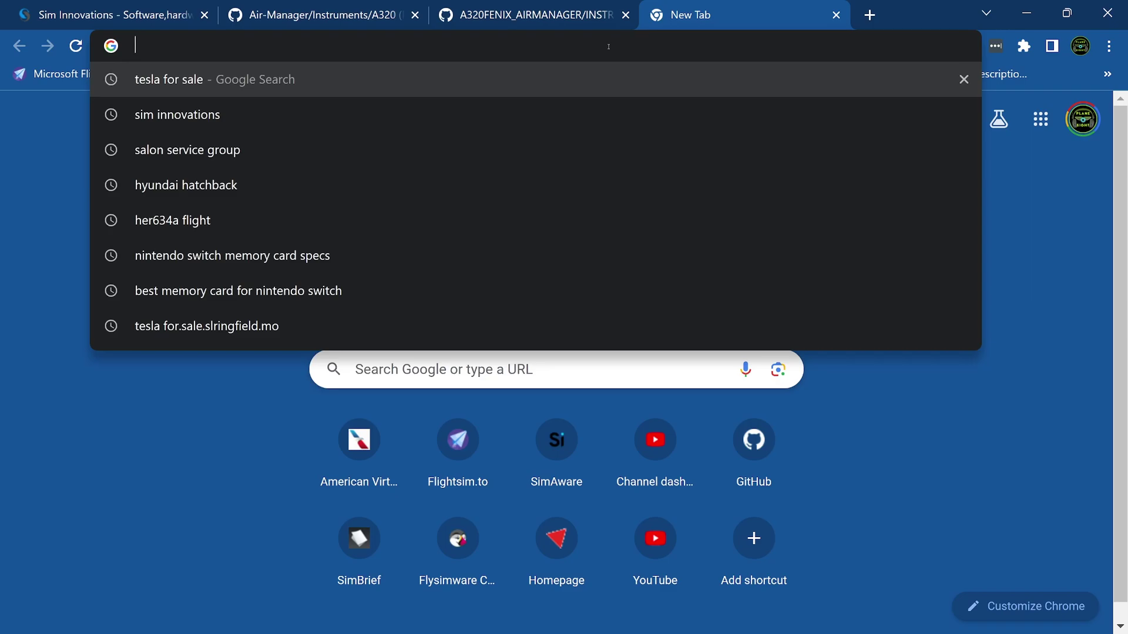
pyautogui.write('si')
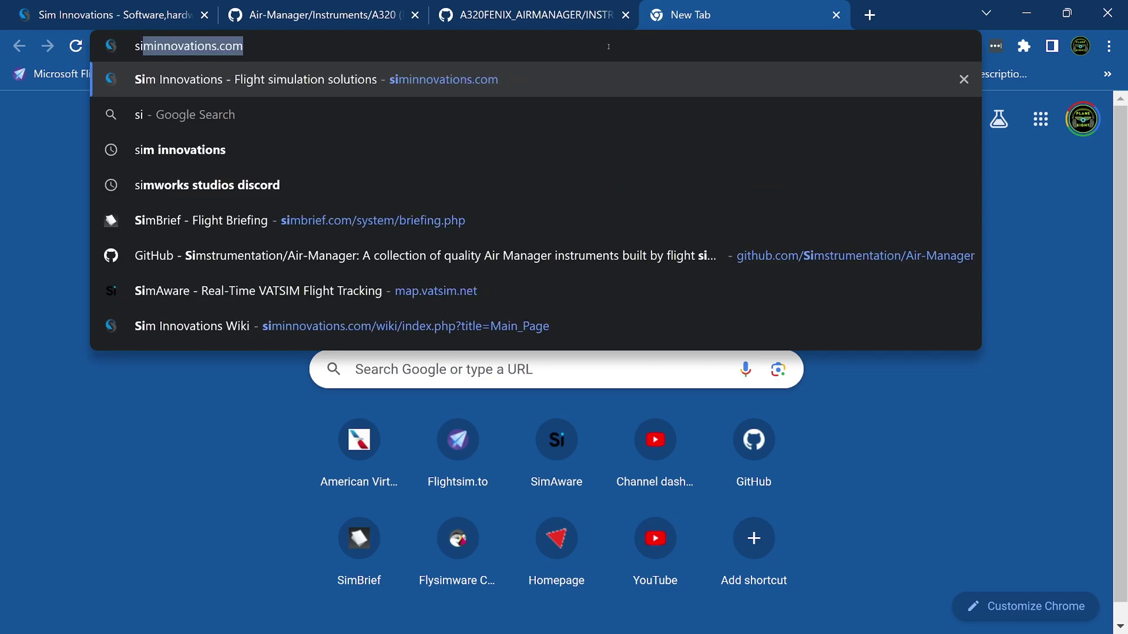
pyautogui.press('Return')
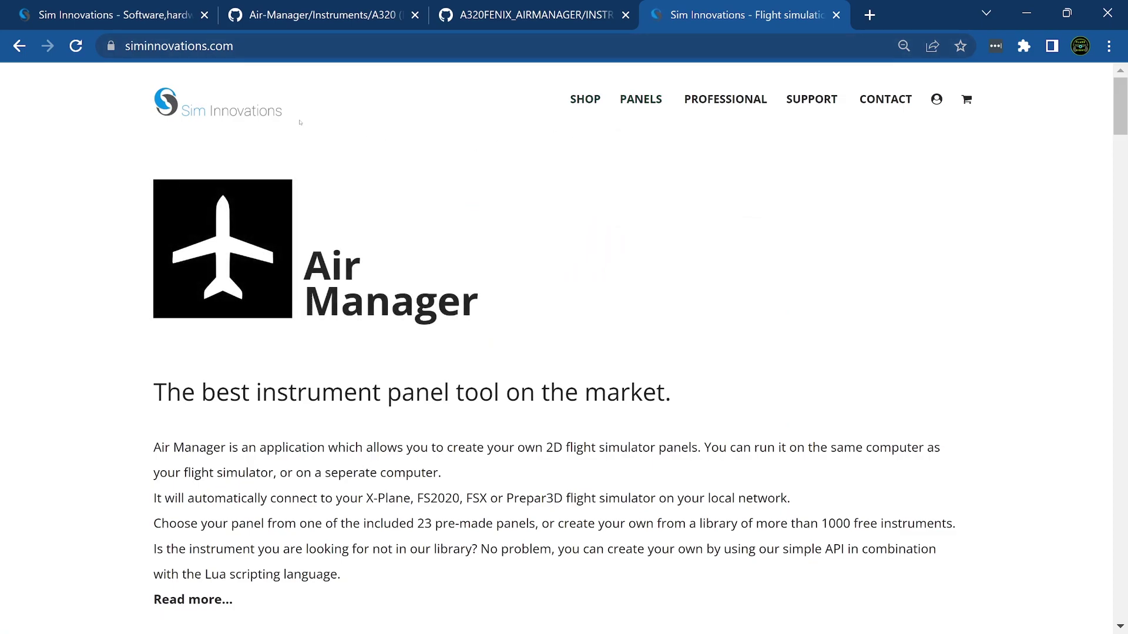
pyautogui.moveTo(811, 101)
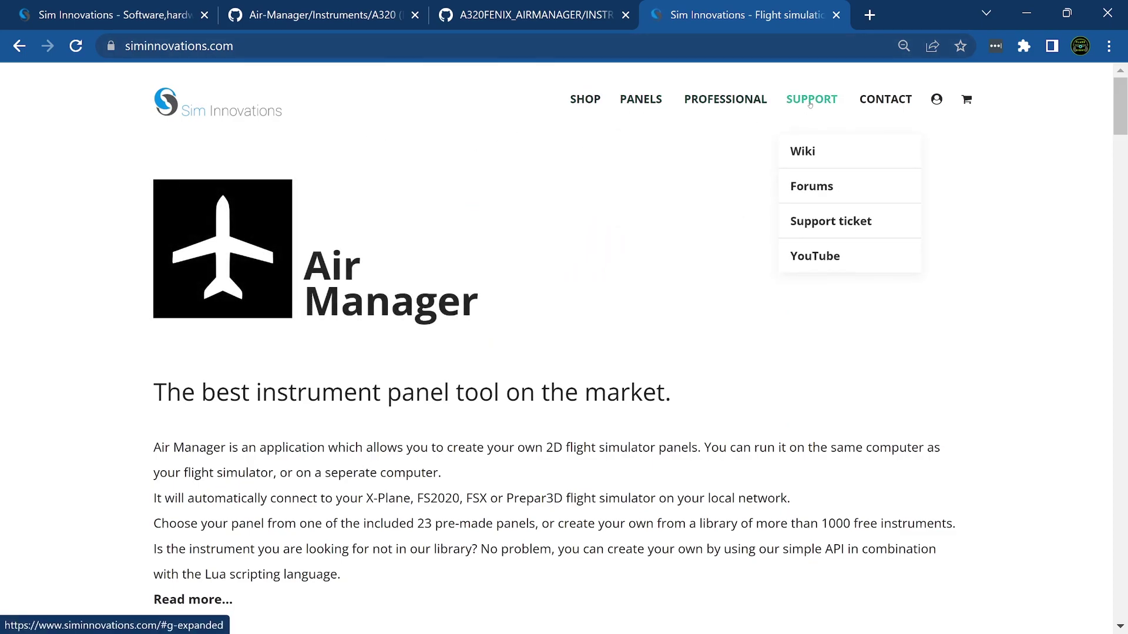
pyautogui.click(811, 187)
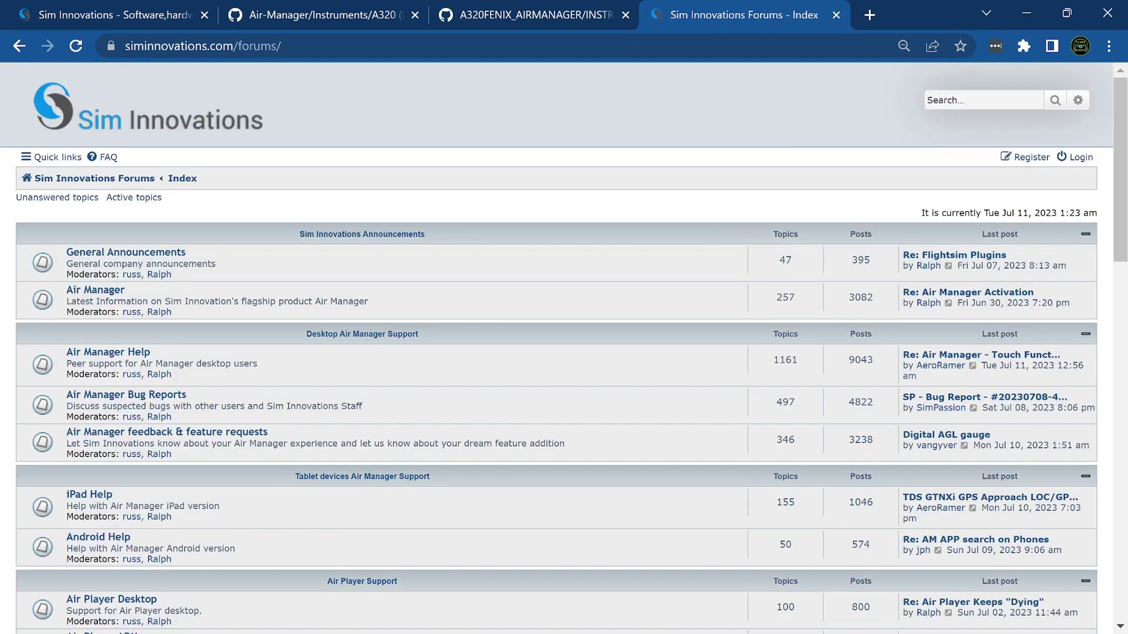
# Search the forums for "fbw a32" and open the FlyByWire A320 Collection for MSFS 2020 Version 2 topic to reach its Google Drive link.
pyautogui.click(949, 101)
pyautogui.press('Down')
pyautogui.press('Down')
pyautogui.press('Return')
pyautogui.press('Return')
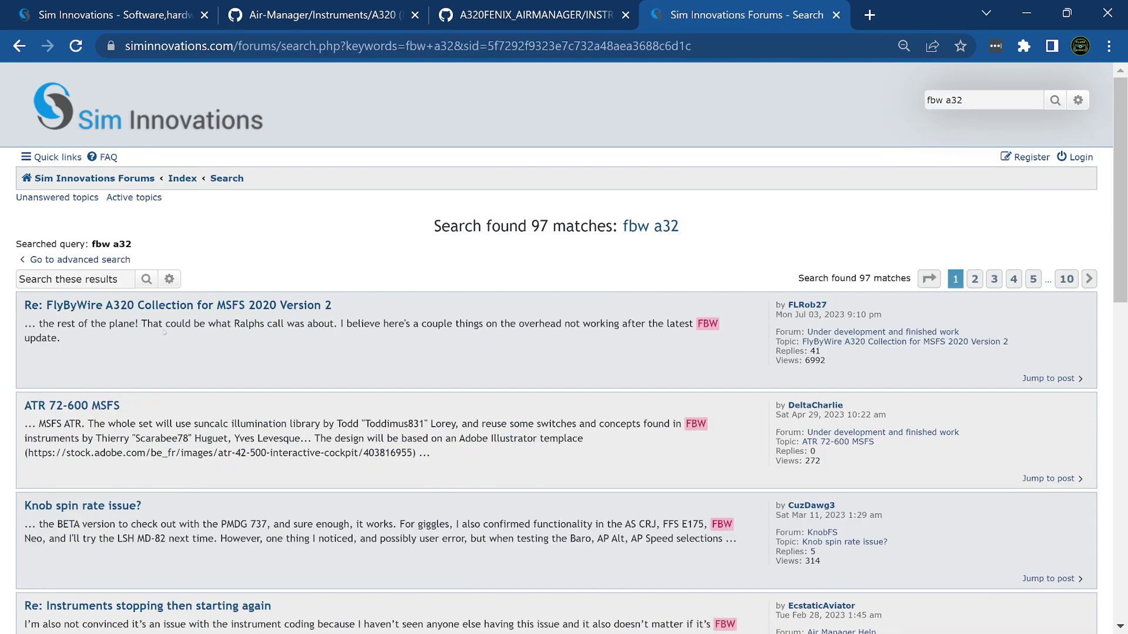
pyautogui.click(184, 306)
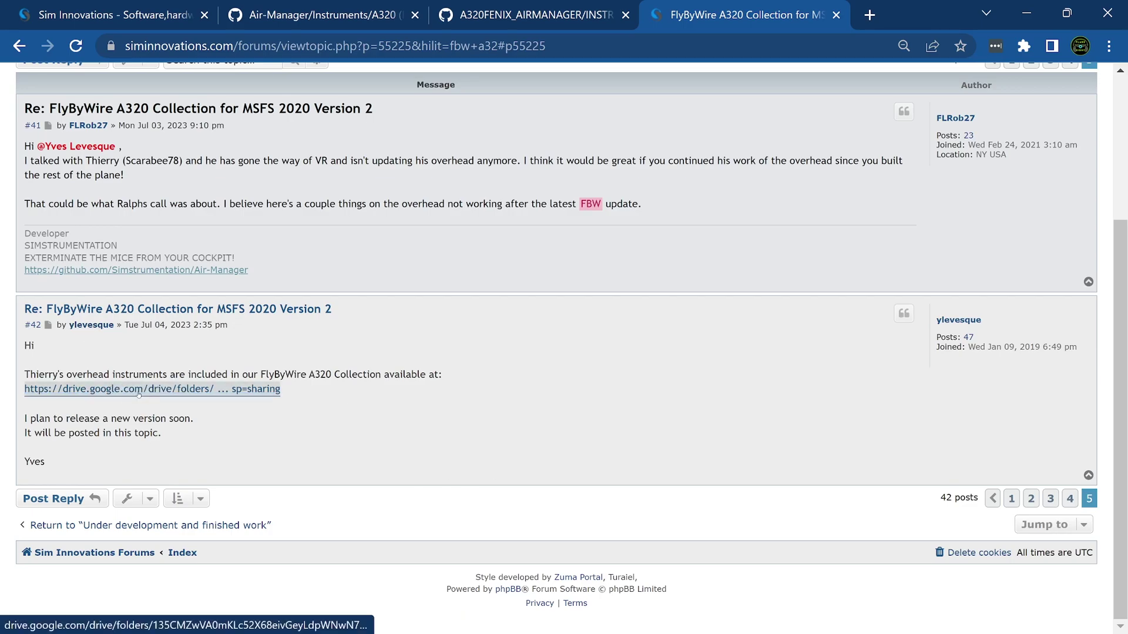
pyautogui.click(206, 390)
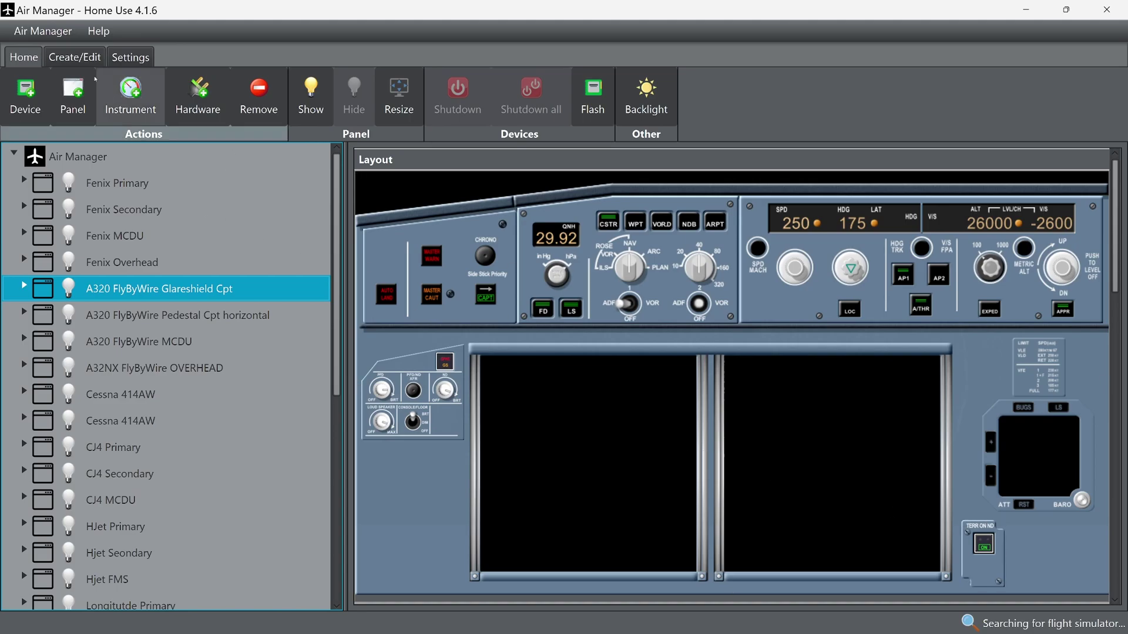
# Switch to Air Manager, view the instrument library, and look up A320 FlyByWire Glareshield Cpt among the available panels without adding it.
pyautogui.click(74, 57)
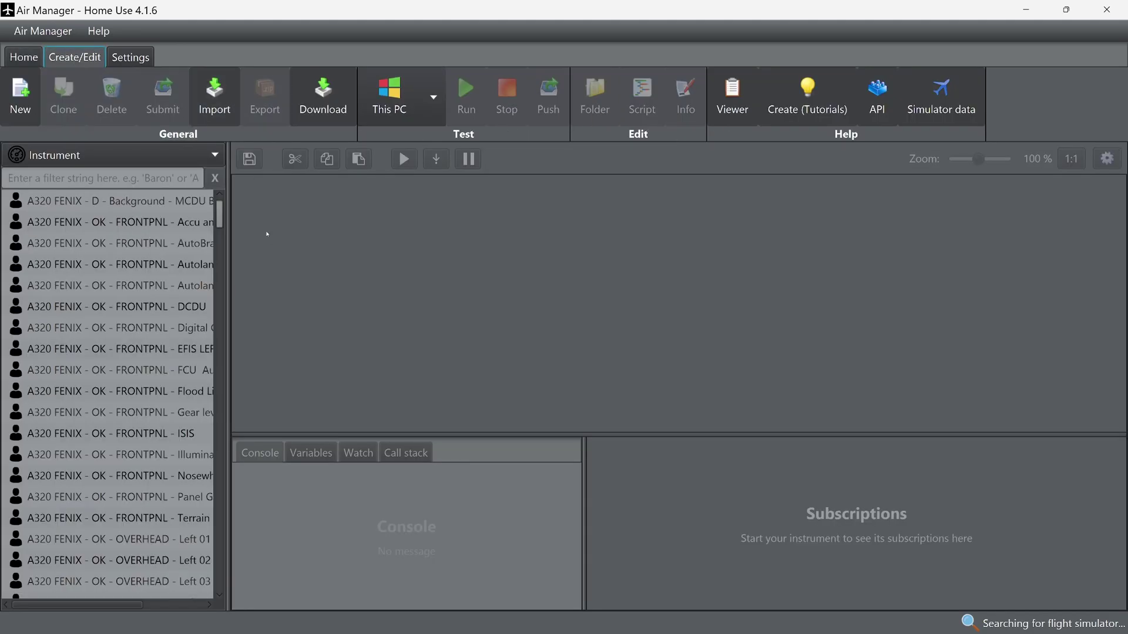
pyautogui.click(23, 57)
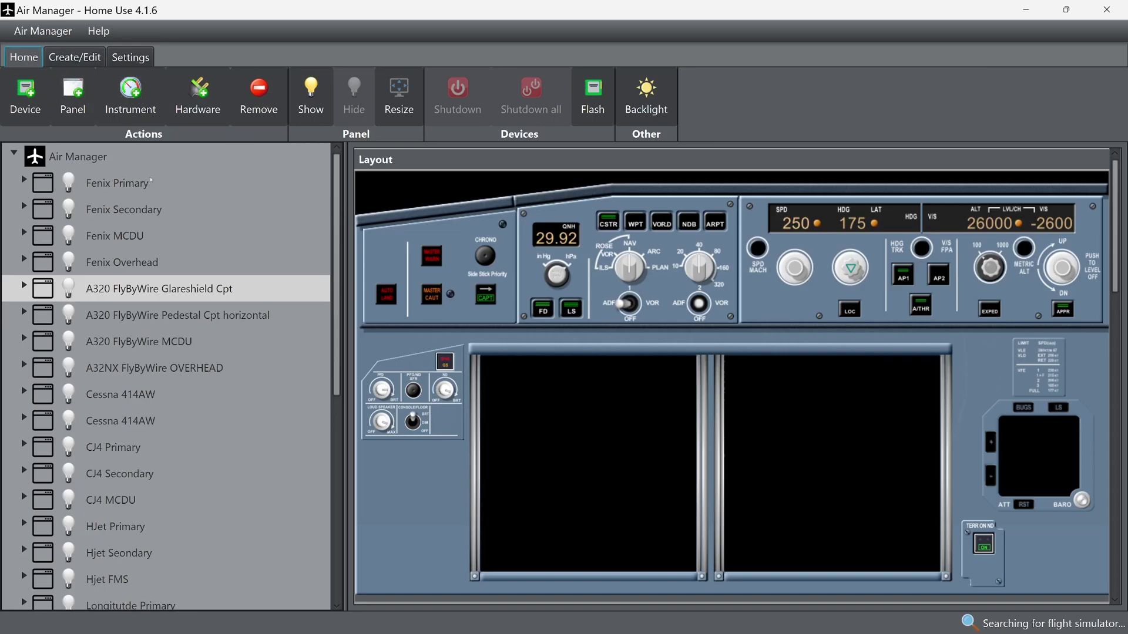
pyautogui.click(73, 97)
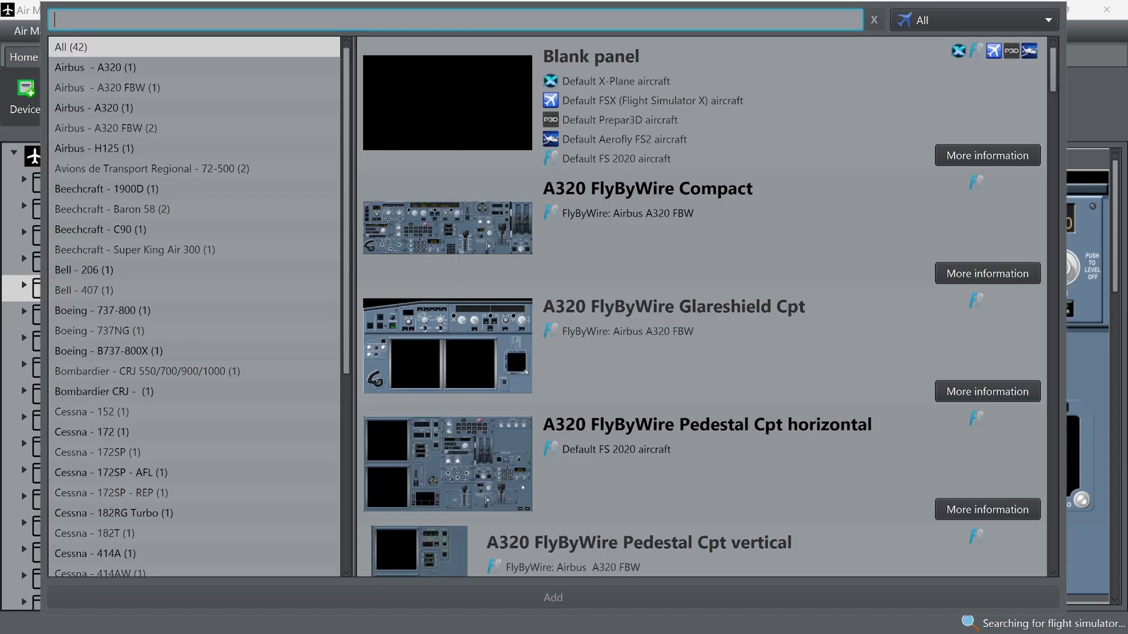
pyautogui.click(545, 343)
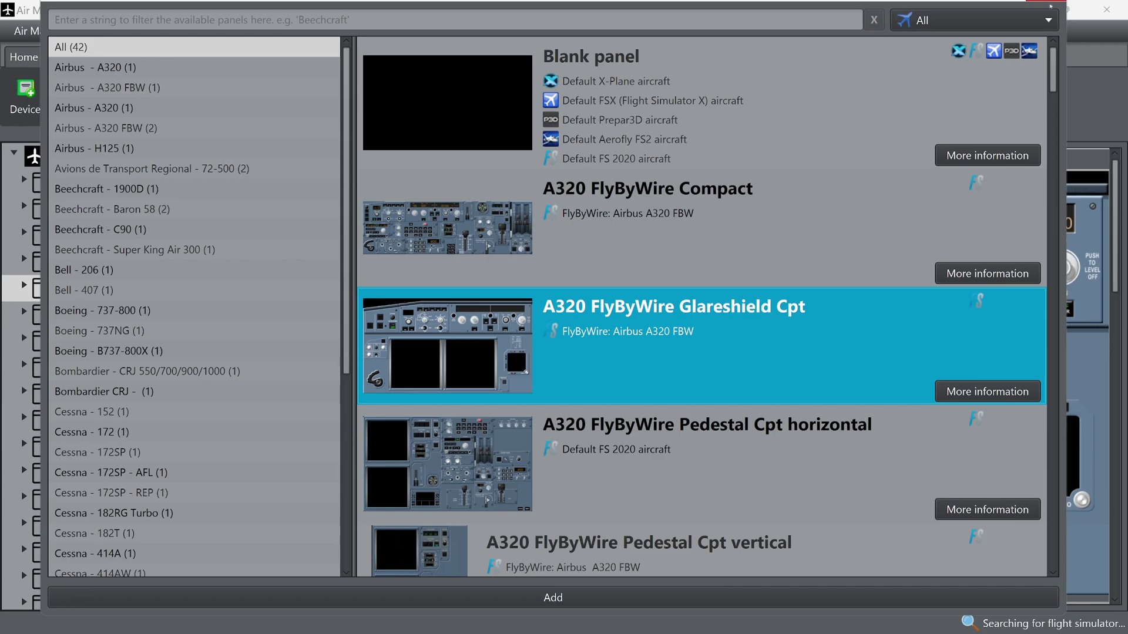
pyautogui.press('Return')
pyautogui.click(381, 277)
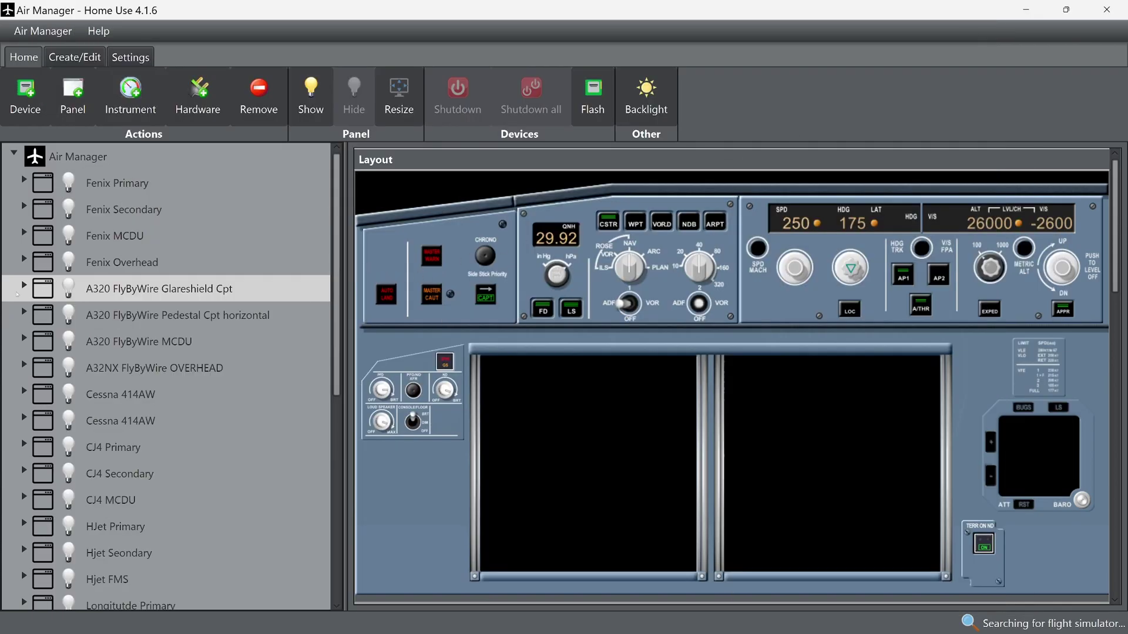
# Filter the instruments by "efis" and add A320 FENIX OK - FRONTPNL - EFIS LEFT to the A320 FlyByWire Glareshield Cpt panel.
pyautogui.click(23, 286)
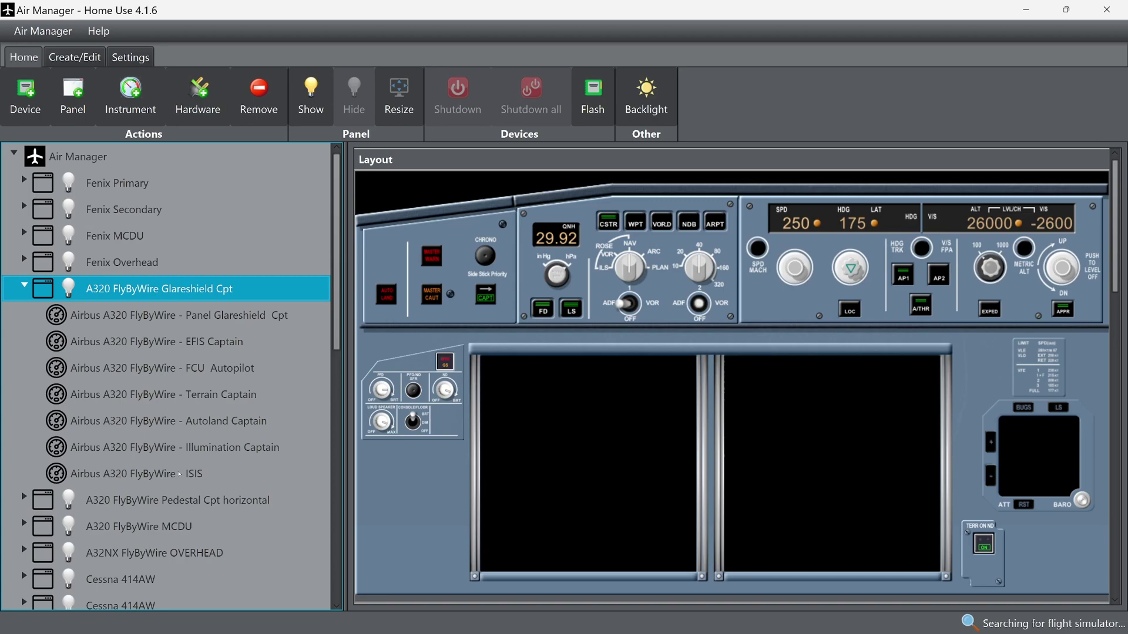
pyautogui.click(193, 341)
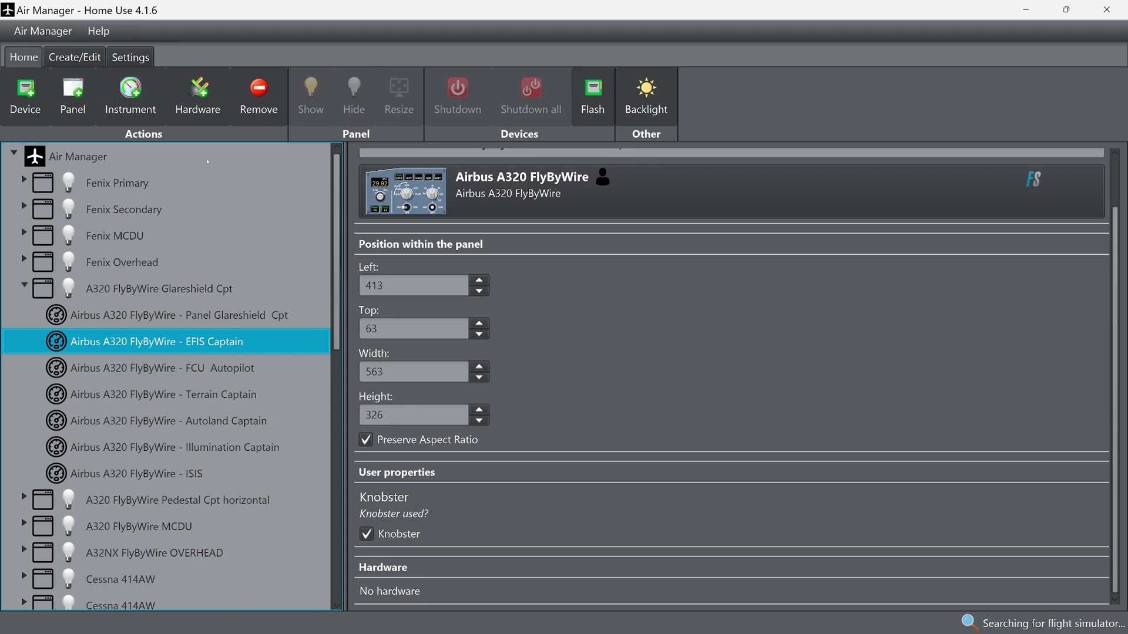
pyautogui.click(130, 94)
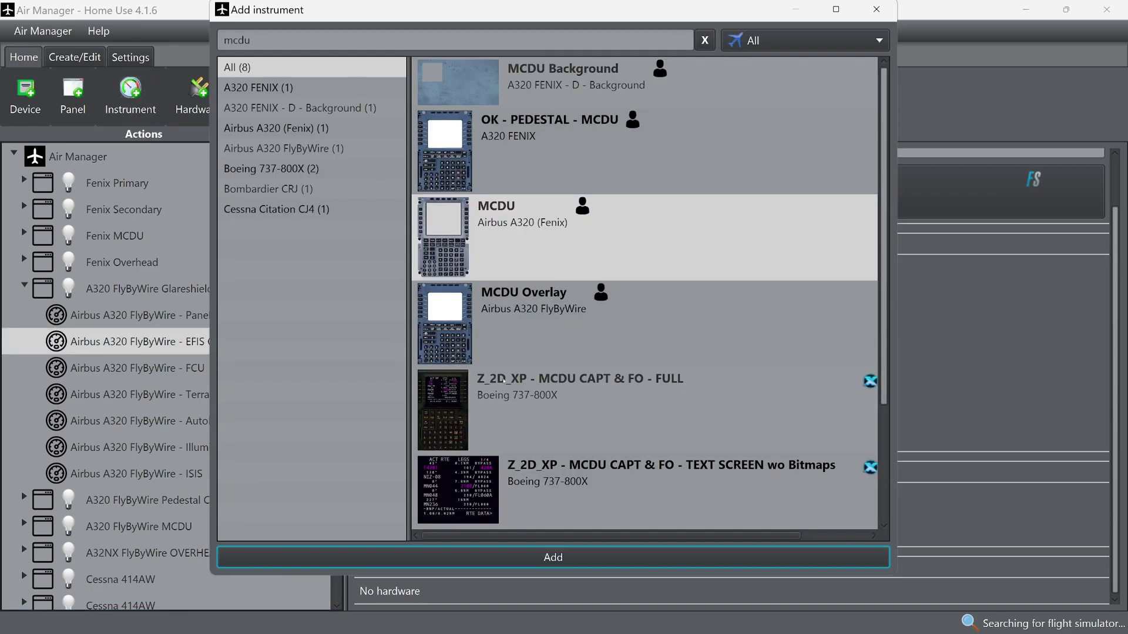
pyautogui.scroll(-3, 499, 356)
pyautogui.click(258, 36)
pyautogui.write('ef')
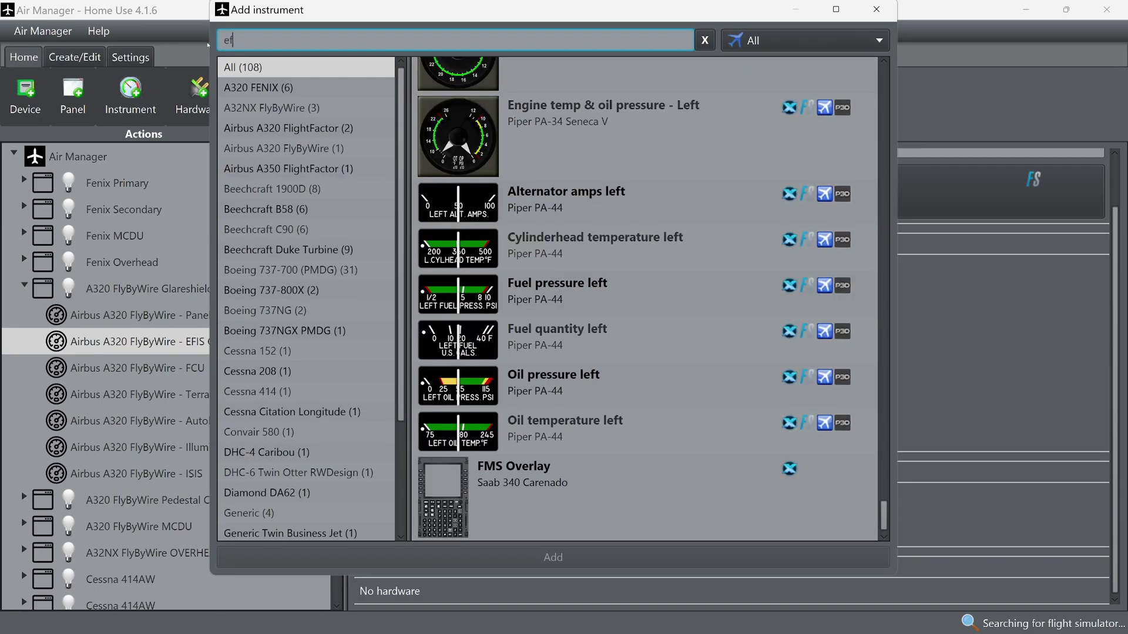
pyautogui.write('is')
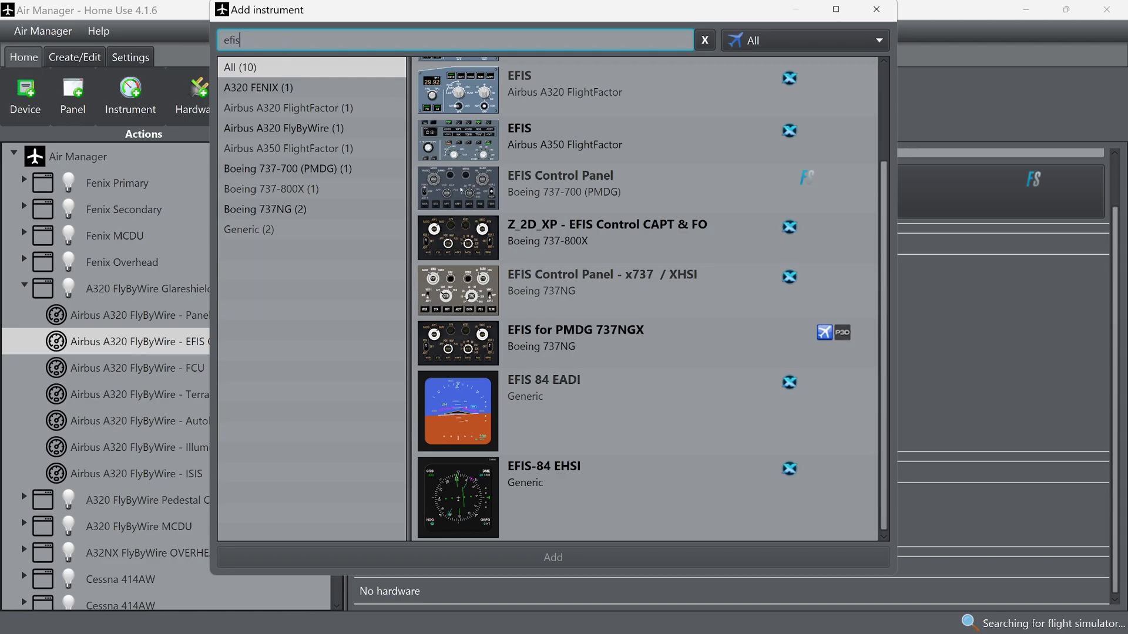
pyautogui.scroll(2, 495, 91)
pyautogui.click(495, 91)
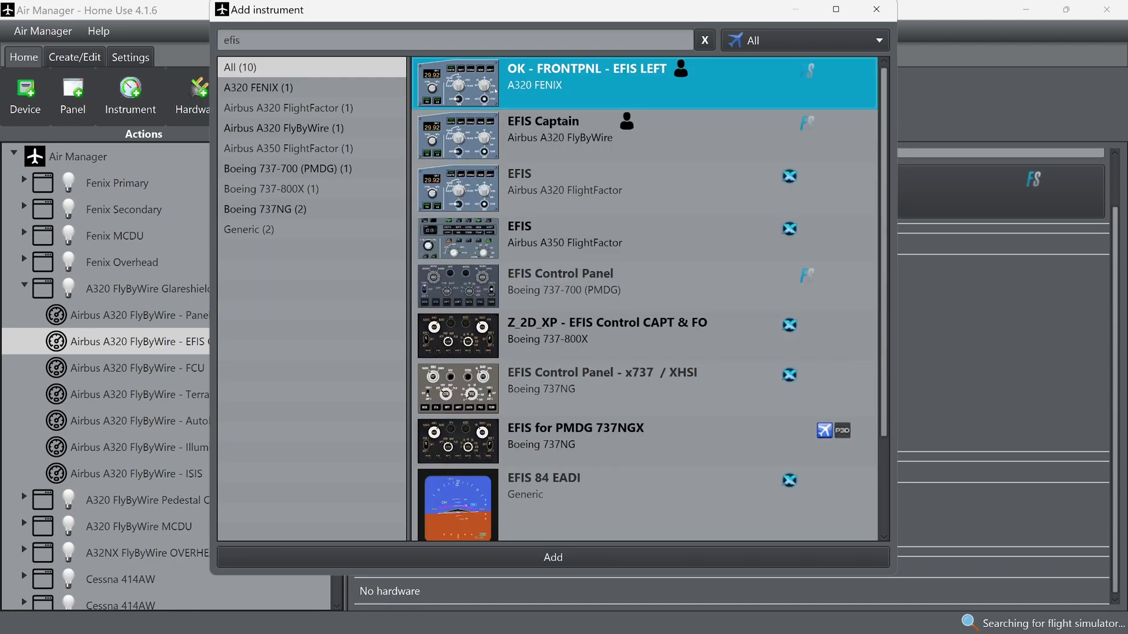
pyautogui.click(523, 561)
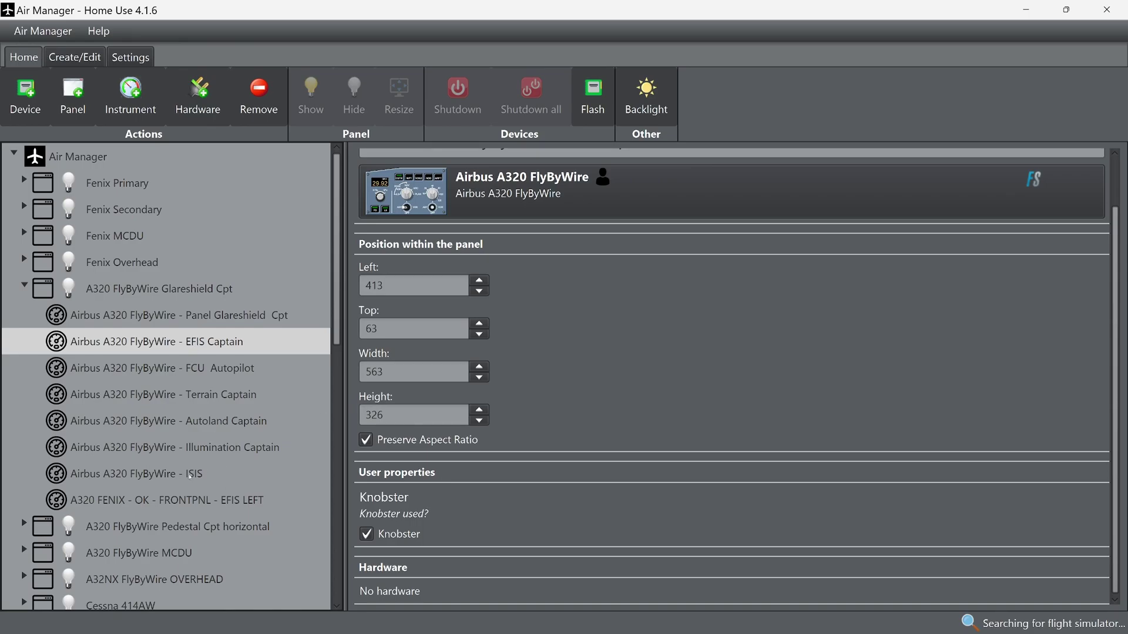
# Move the added EFIS LEFT instrument over the existing EFIS Captain, at left 413 and top 63 in the panel layout.
pyautogui.click(189, 502)
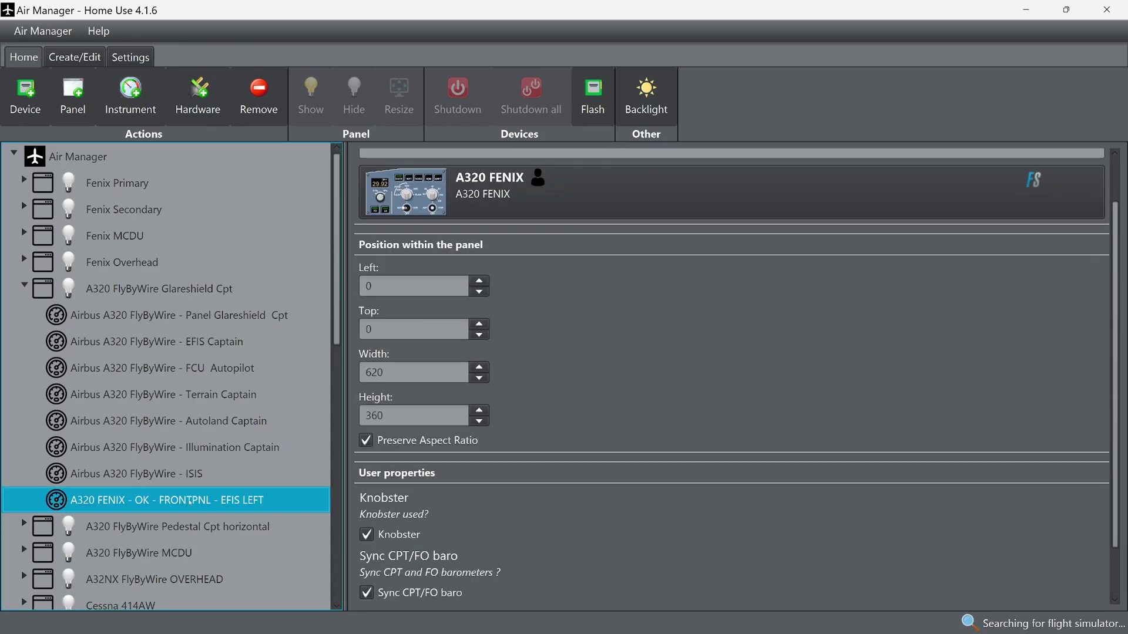
pyautogui.click(124, 289)
pyautogui.moveTo(470, 284); pyautogui.dragTo(639, 309)
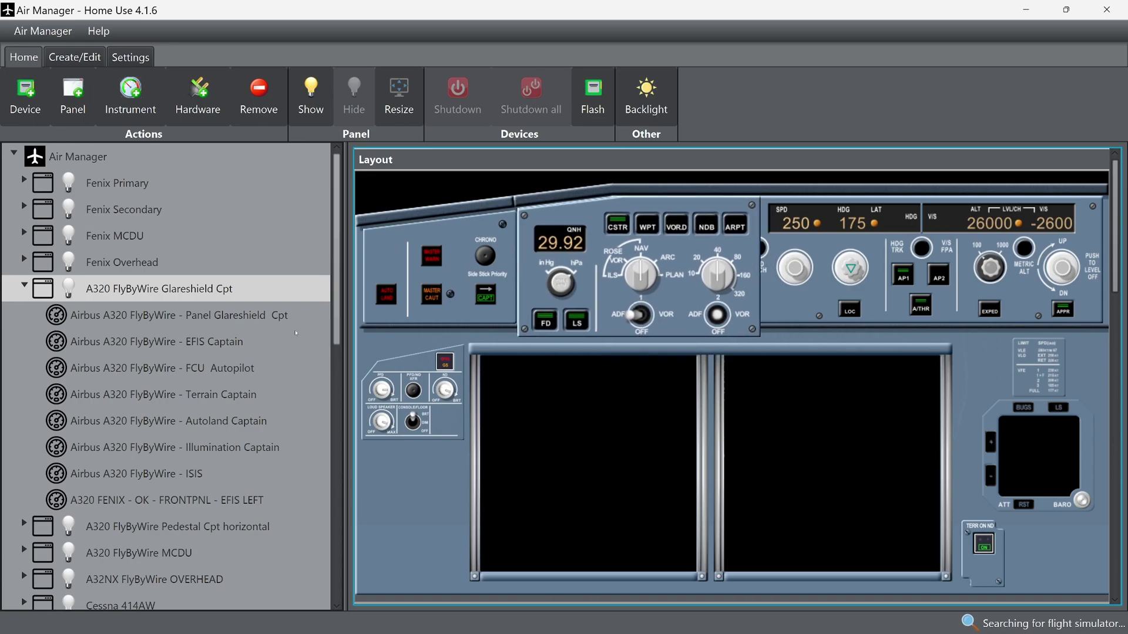
# Set the EFIS LEFT instrument's width to 563 to match the EFIS Captain, and check its fit in the panel layout.
pyautogui.click(212, 344)
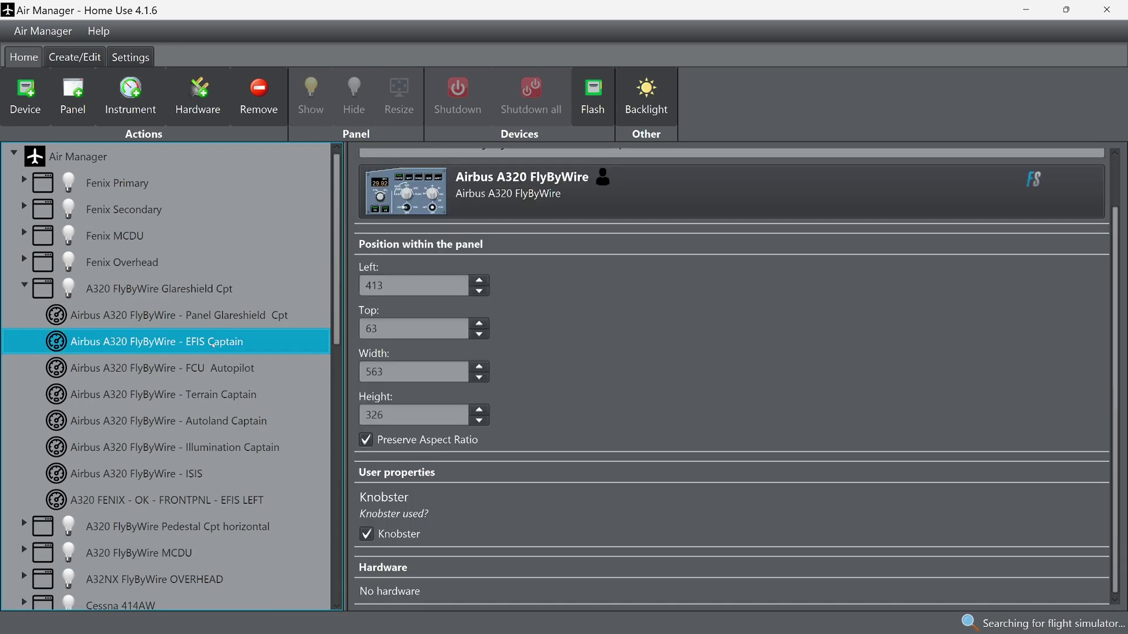
pyautogui.click(228, 501)
pyautogui.doubleClick(389, 371)
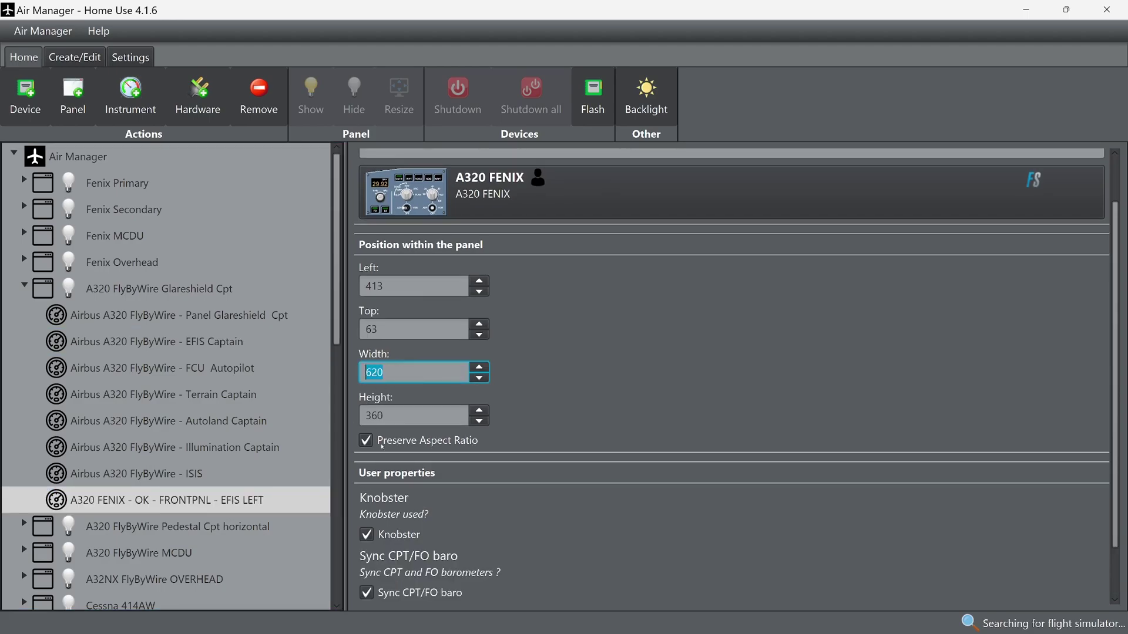
pyautogui.write('563')
pyautogui.click(177, 289)
pyautogui.moveTo(605, 276)
pyautogui.mouseDown()
pyautogui.moveTo(605, 395)
pyautogui.moveTo(608, 416)
pyautogui.moveTo(606, 383)
pyautogui.moveTo(618, 432)
pyautogui.moveTo(608, 291)
pyautogui.mouseUp()
pyautogui.click(569, 366)
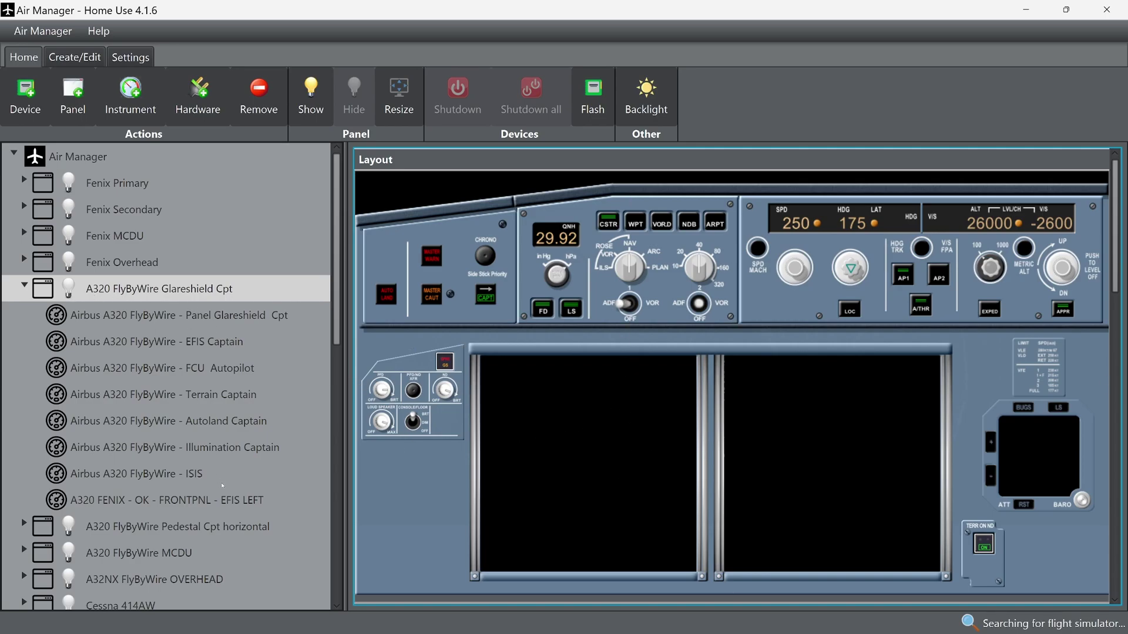
# Remove the A320 FENIX - OK - FRONTPNL - EFIS LEFT instrument from the A320 FlyByWire Glareshield Cpt panel and collapse the panel's instrument list.
pyautogui.click(200, 473)
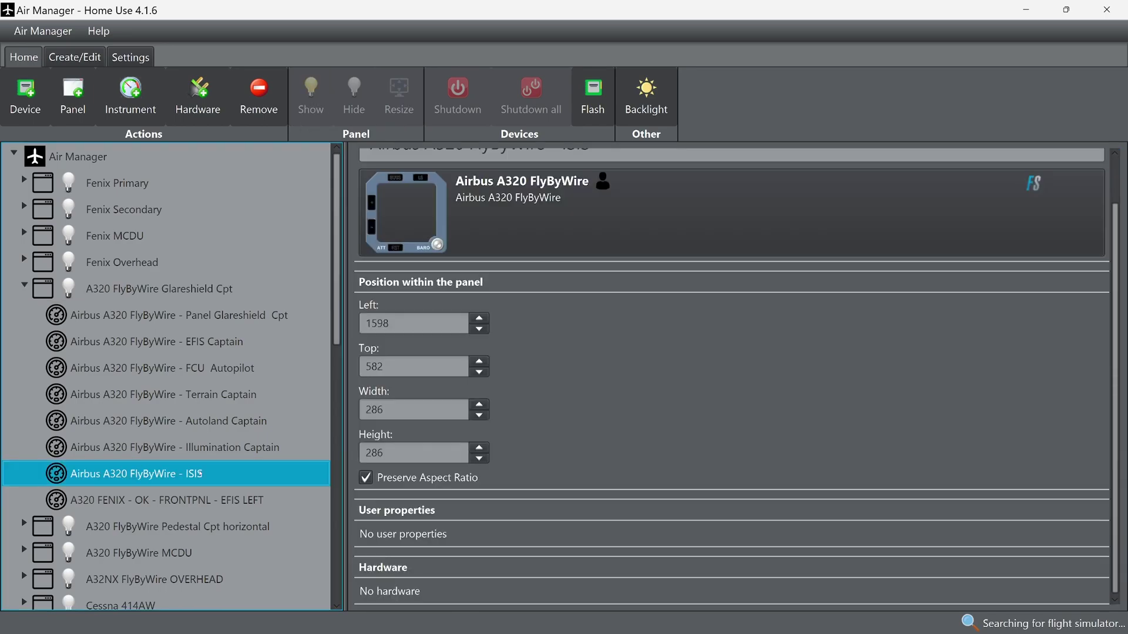
pyautogui.click(203, 500)
pyautogui.rightClick(226, 508)
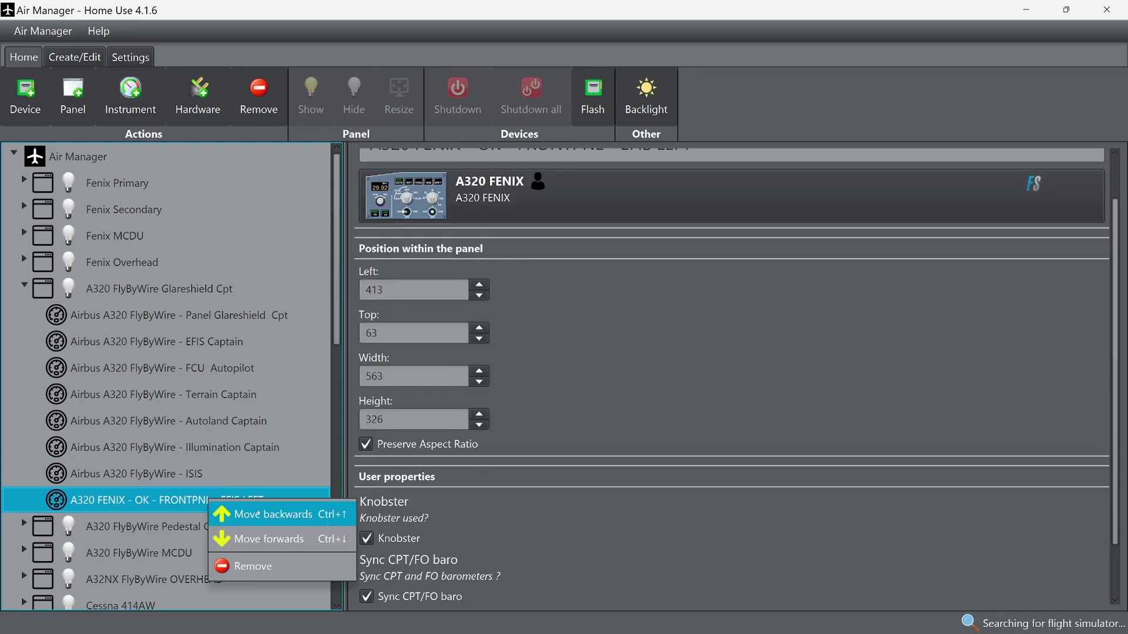
pyautogui.click(266, 567)
pyautogui.click(159, 298)
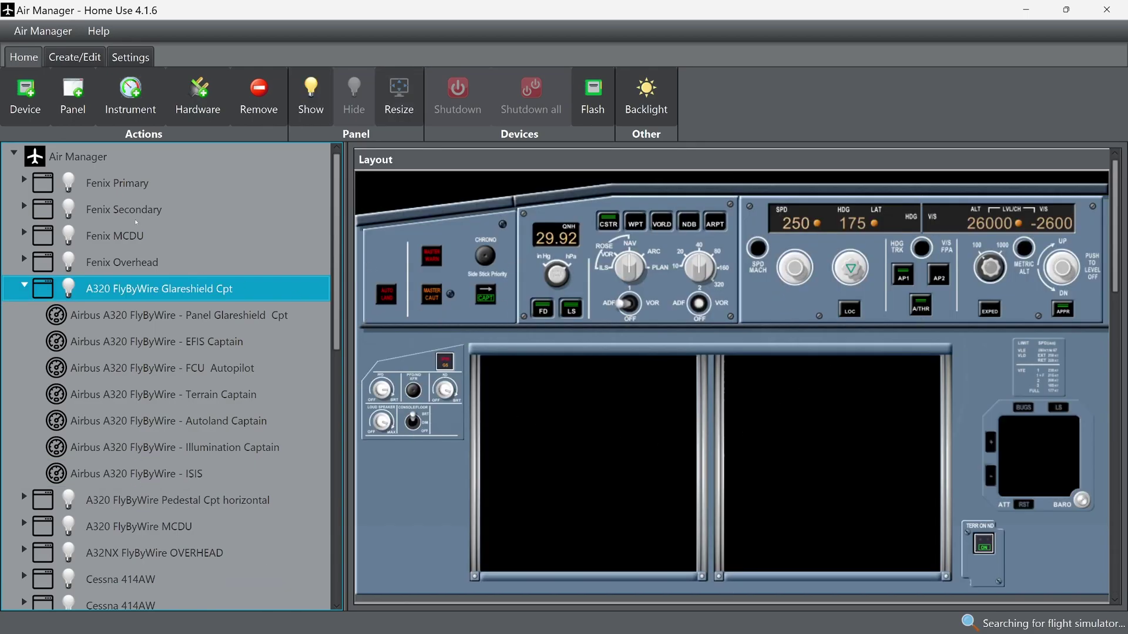
pyautogui.click(24, 287)
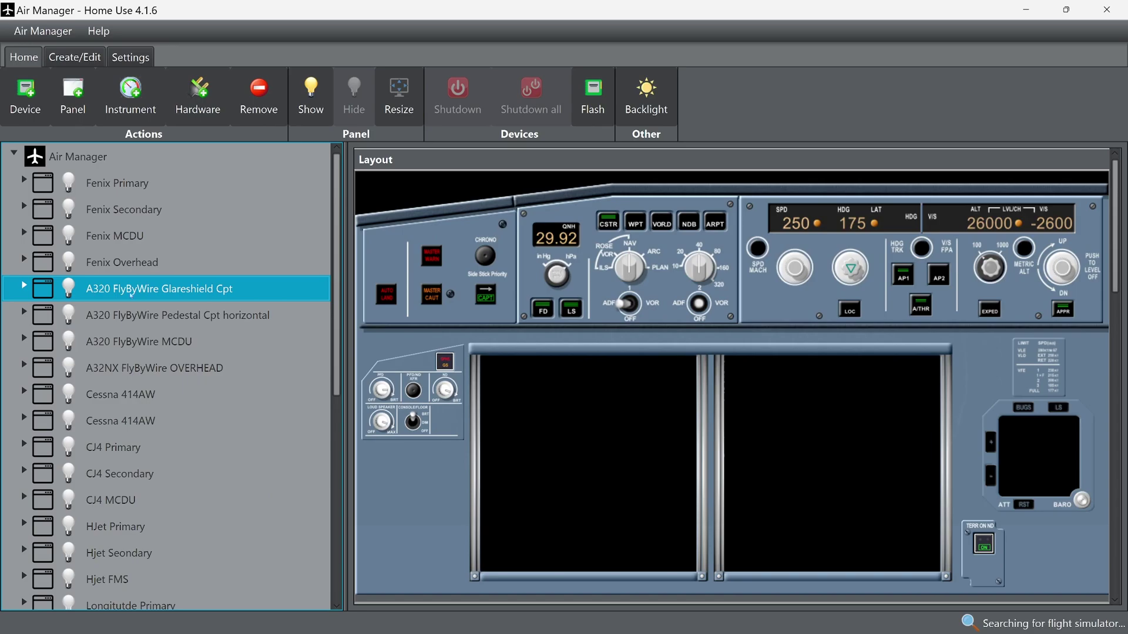
# Compare the Fenix Primary, Secondary and Overhead panel layouts with the FlyByWire pedestal and overhead panels.
pyautogui.click(126, 184)
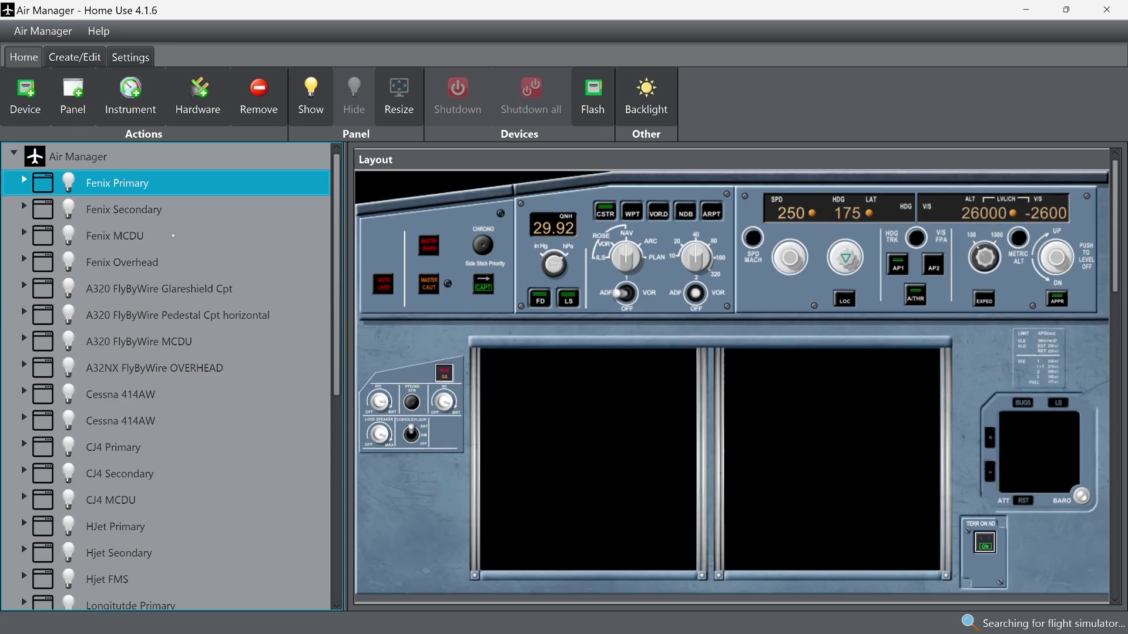
pyautogui.click(164, 316)
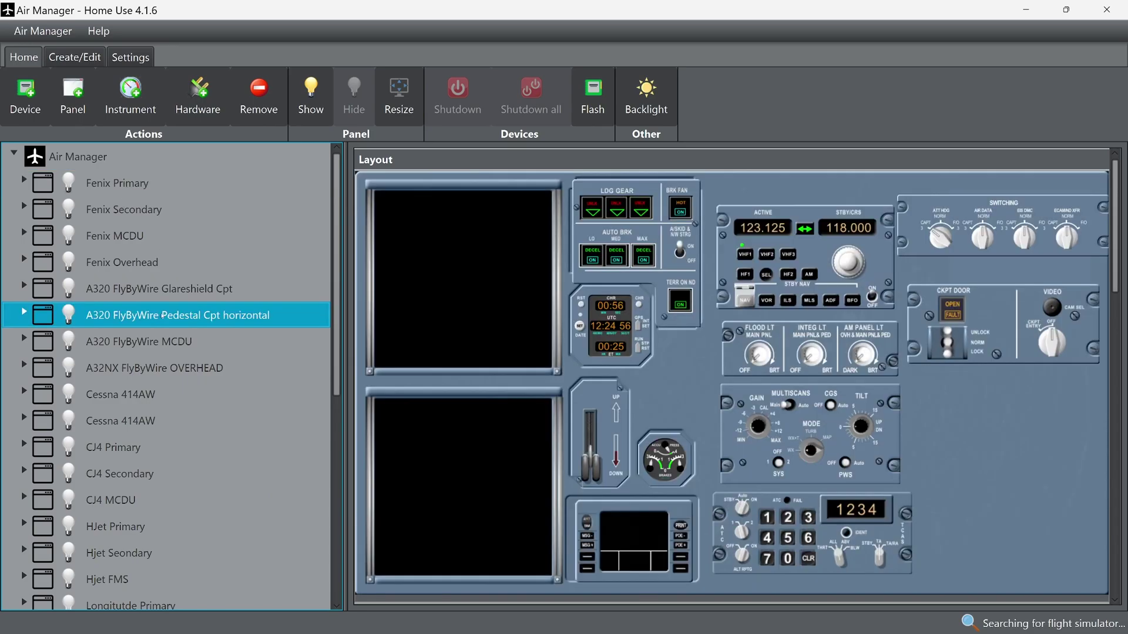
pyautogui.click(152, 218)
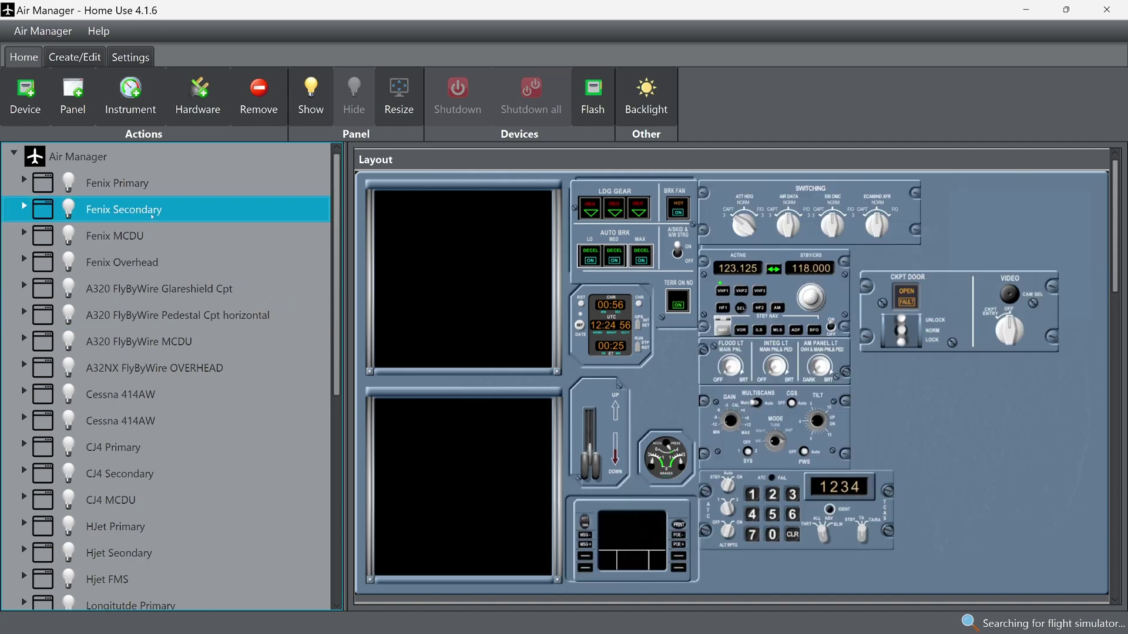
pyautogui.click(166, 316)
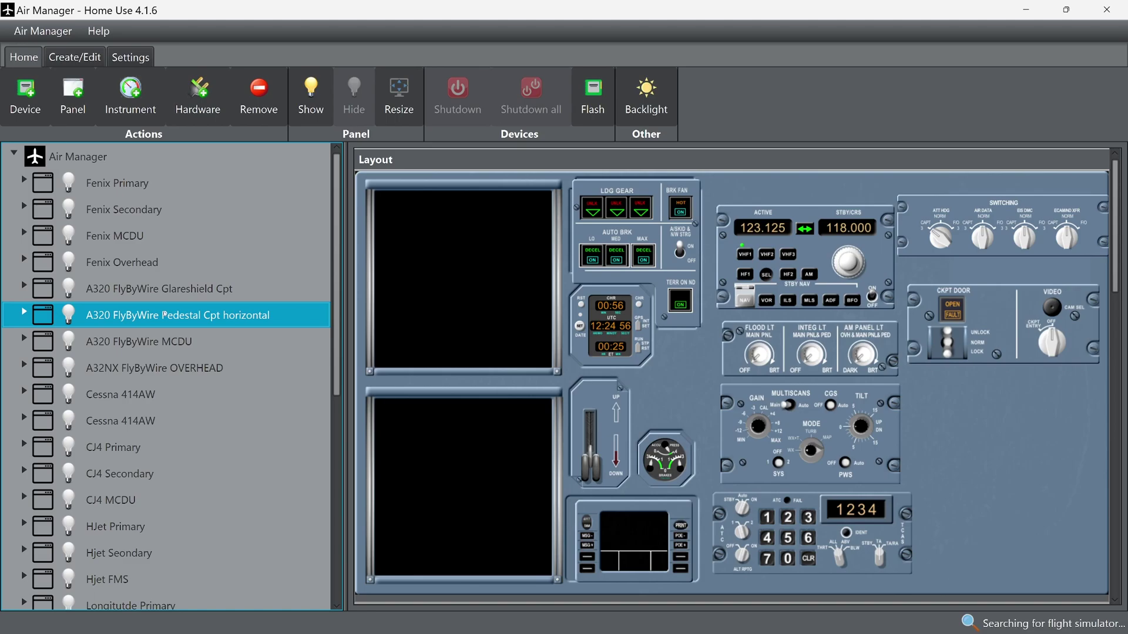
pyautogui.click(147, 215)
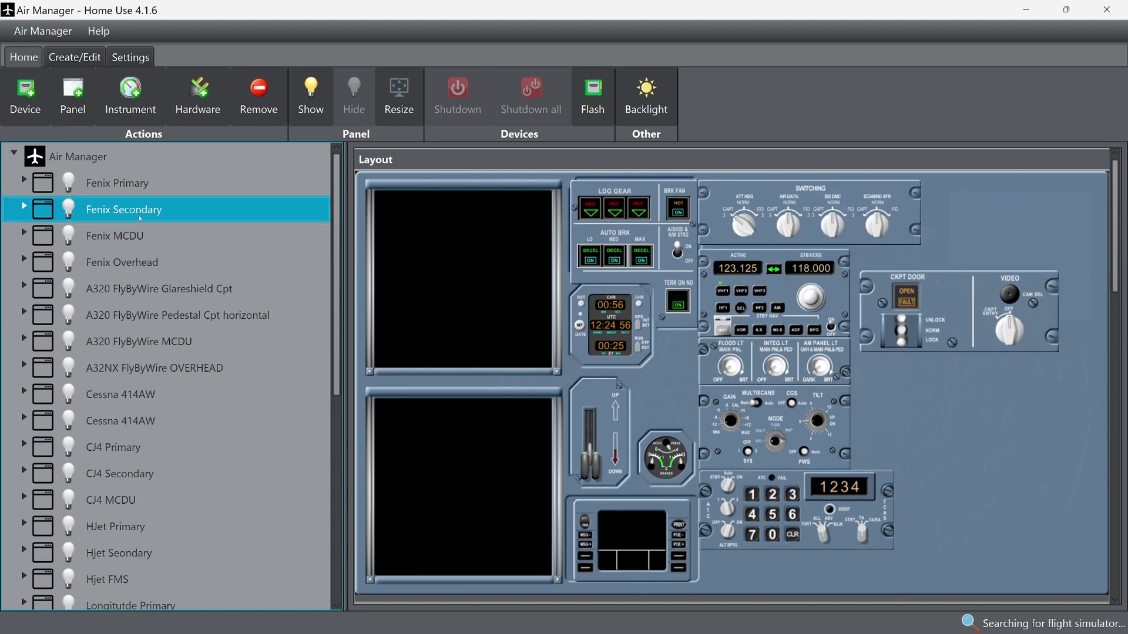
pyautogui.click(157, 263)
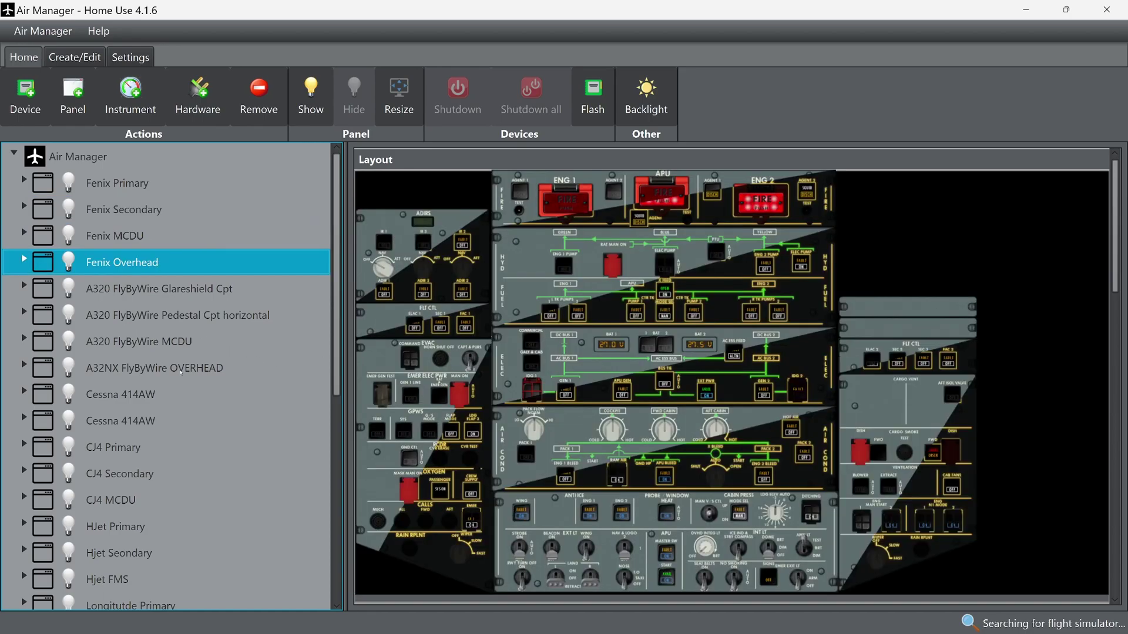
pyautogui.click(199, 375)
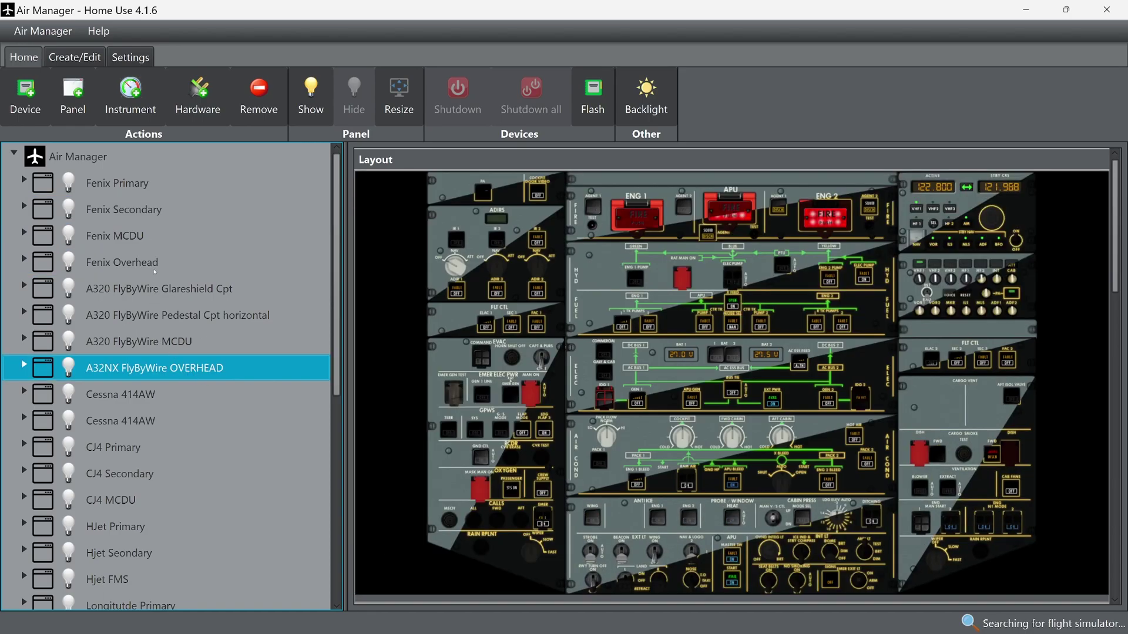
# Browse the layouts of other finished panels, including Fenix MCDU, CJ4 Primary, CJ4 Secondary and HJet Primary.
pyautogui.click(130, 184)
pyautogui.click(129, 209)
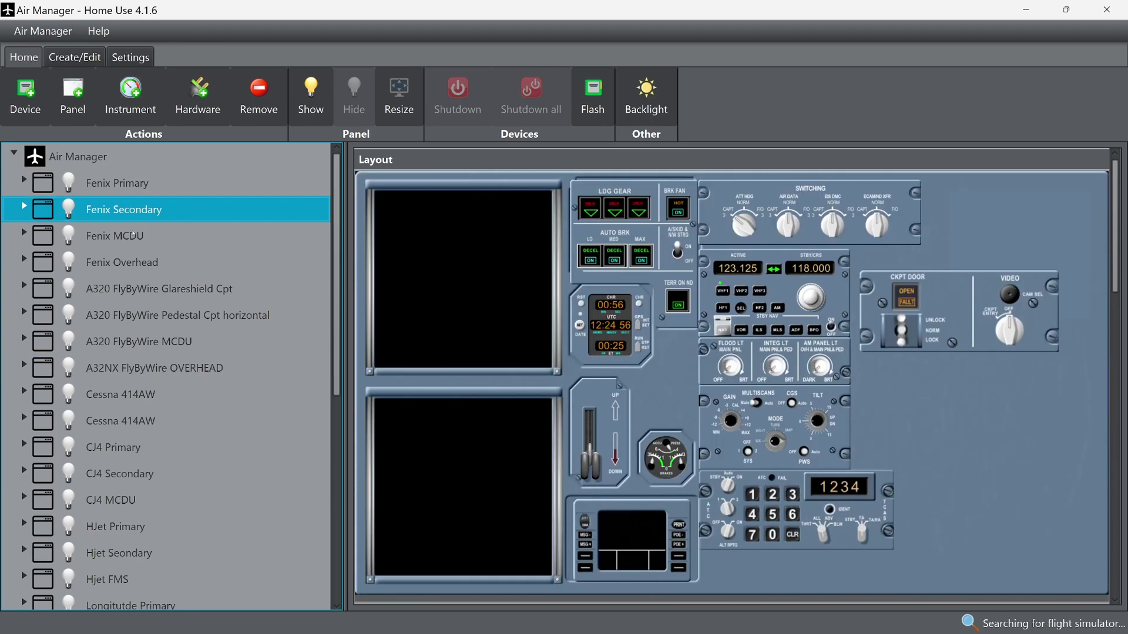
pyautogui.click(129, 235)
pyautogui.scroll(-1, 139, 441)
pyautogui.click(135, 416)
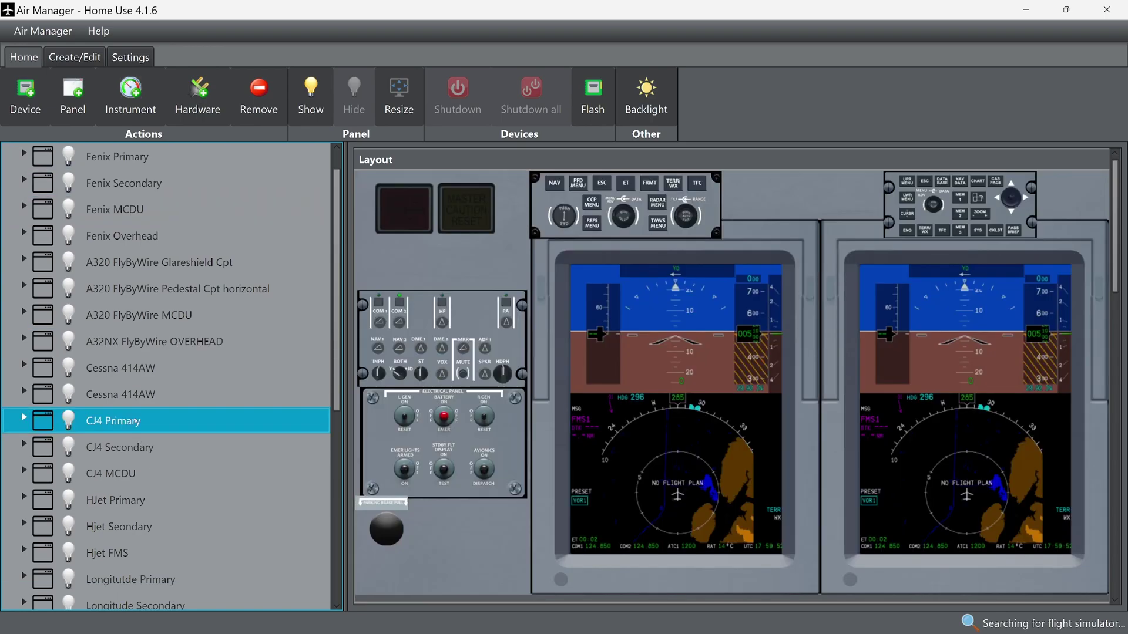
pyautogui.click(119, 449)
pyautogui.scroll(-3, 222, 463)
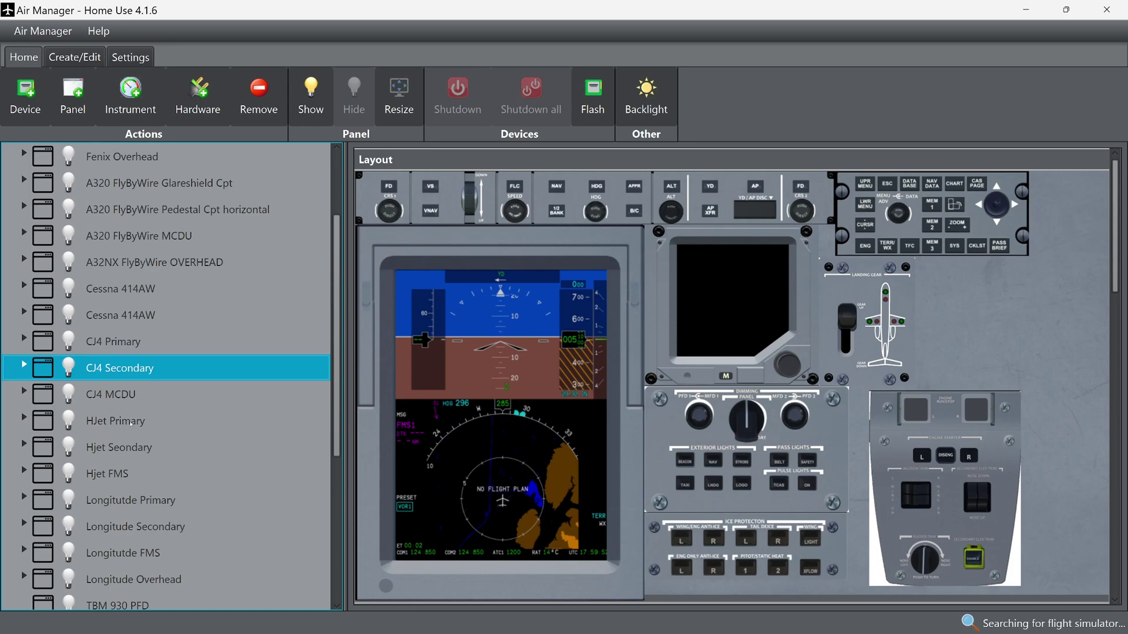
pyautogui.click(130, 421)
pyautogui.scroll(-5, 182, 431)
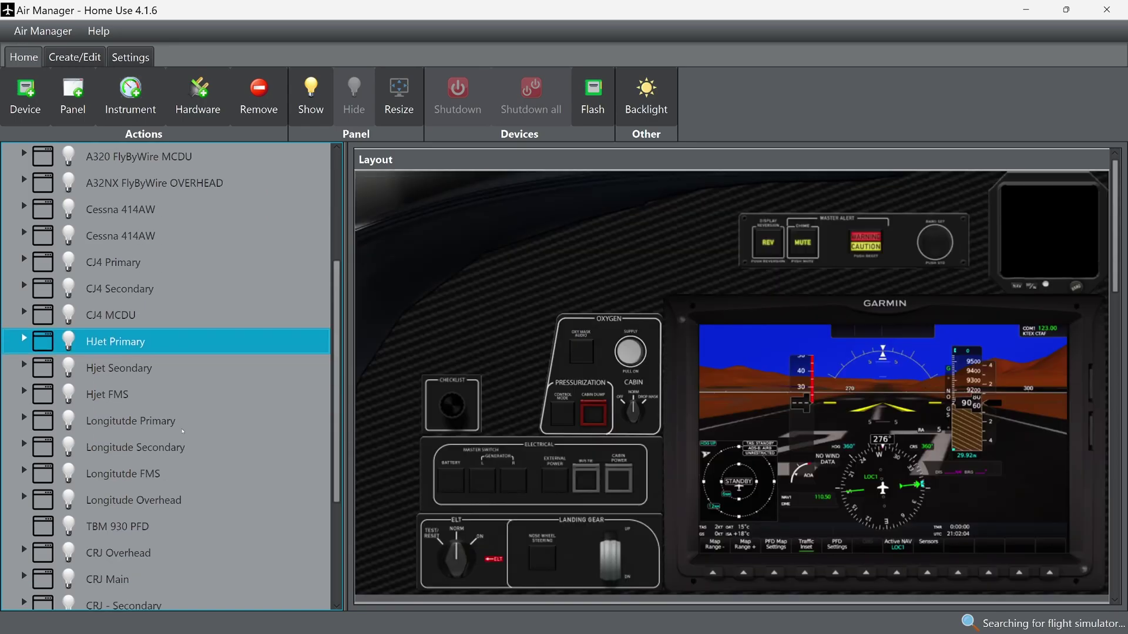
# View the layouts of the Longitude Primary, Longitude Secondary and TBM 930 PFD panels.
pyautogui.click(159, 369)
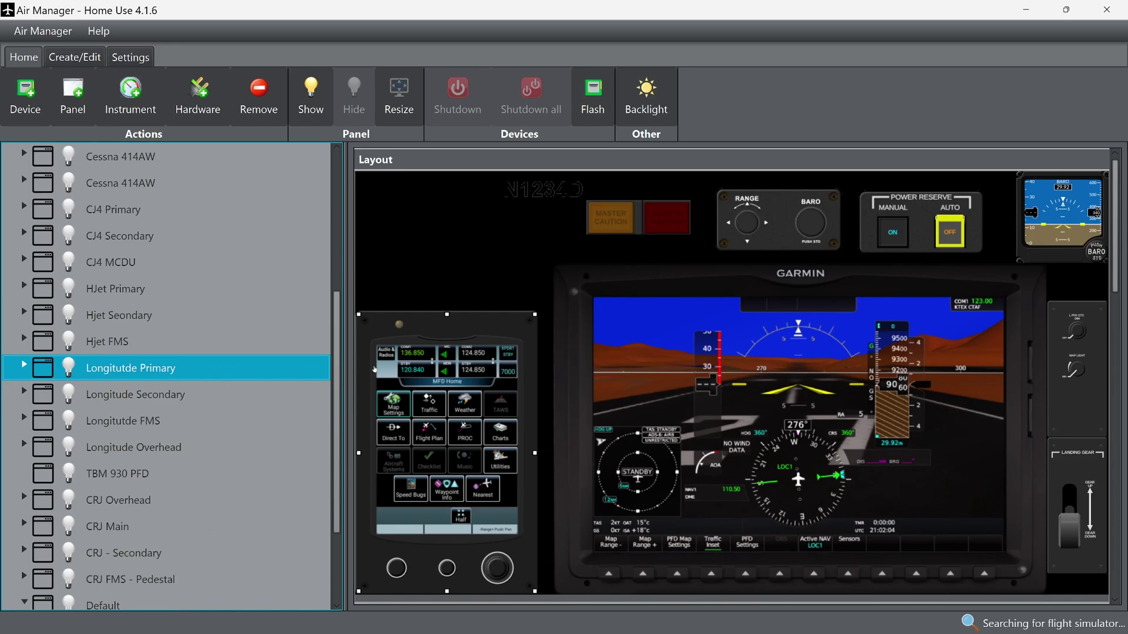
pyautogui.scroll(-1, 230, 413)
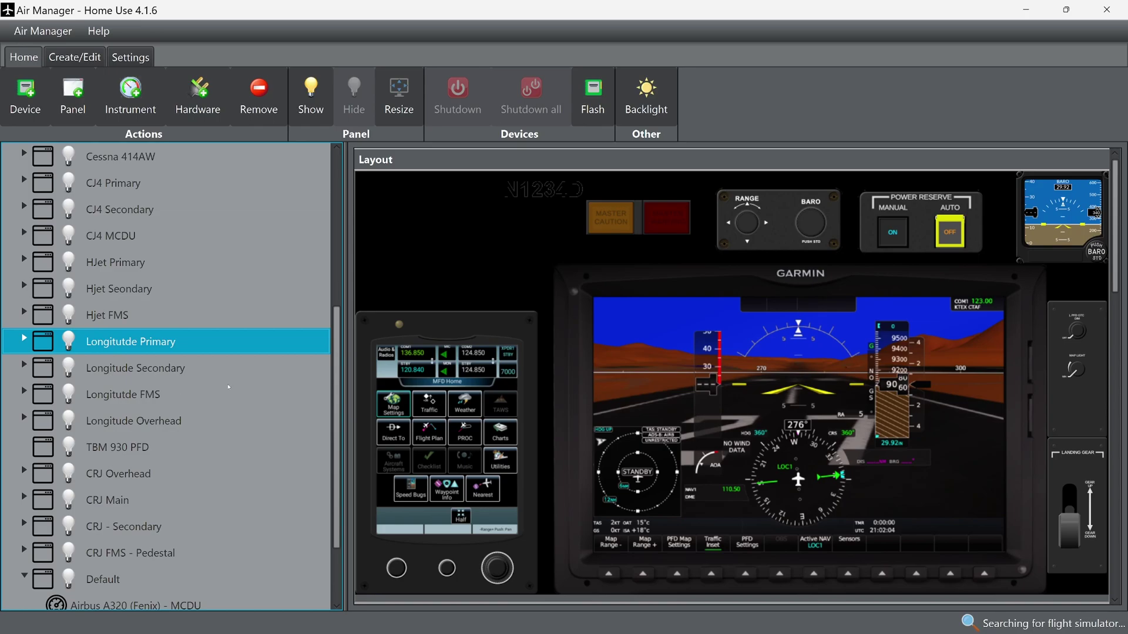
pyautogui.click(166, 373)
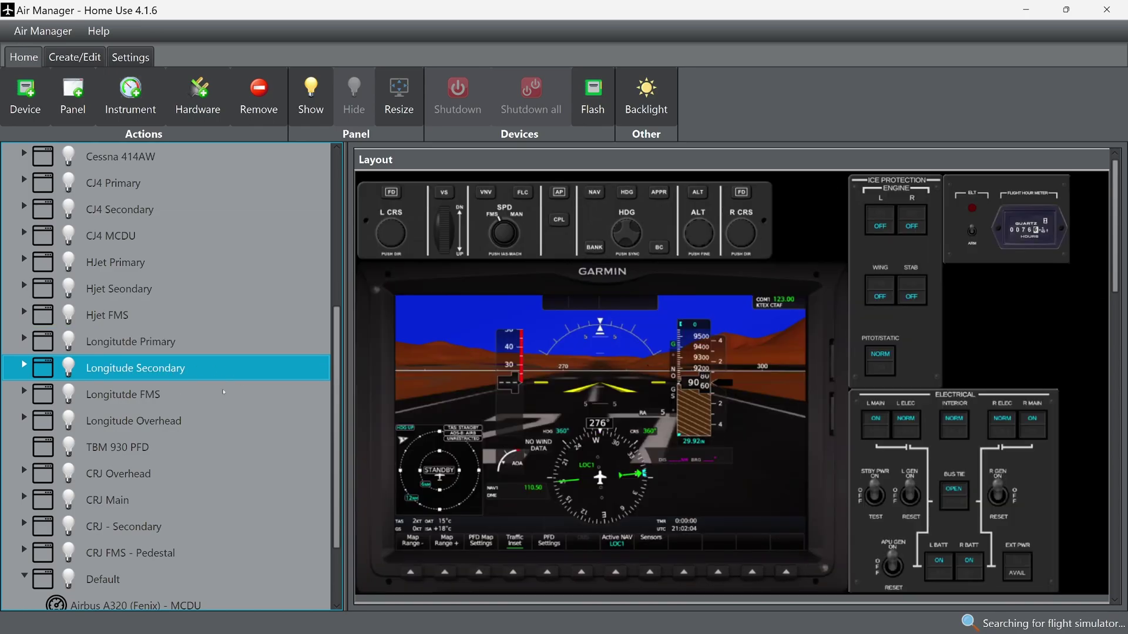
pyautogui.scroll(-2, 225, 393)
pyautogui.click(147, 395)
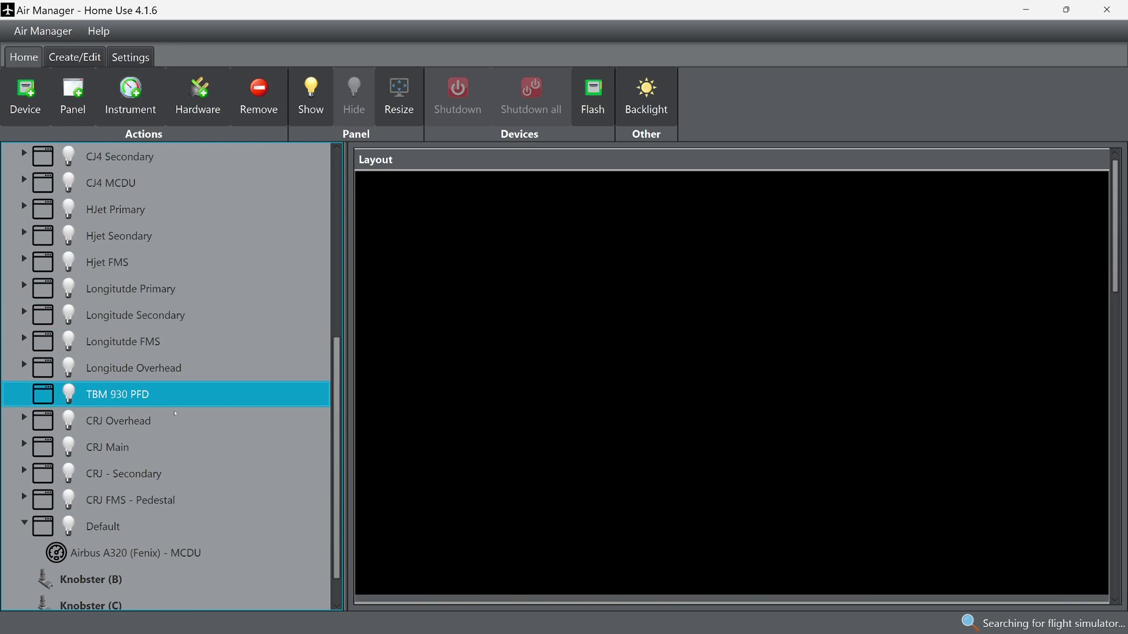
# View the layouts of the CRJ Overhead, Main, Secondary and FMS - Pedestal panels one after another.
pyautogui.click(115, 423)
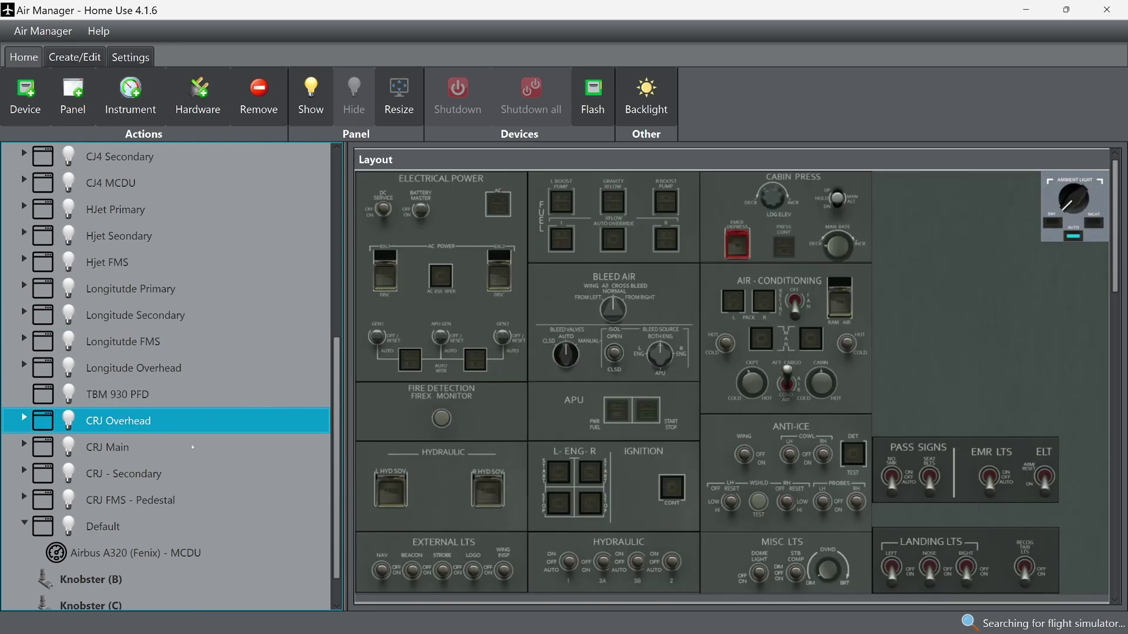
pyautogui.click(119, 448)
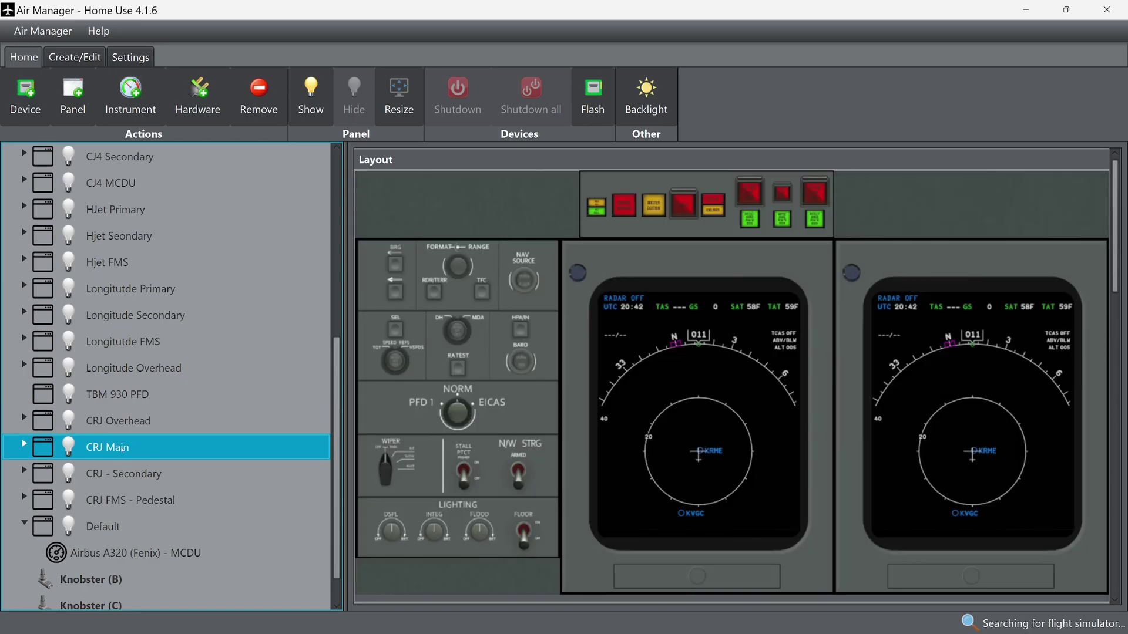
pyautogui.click(135, 474)
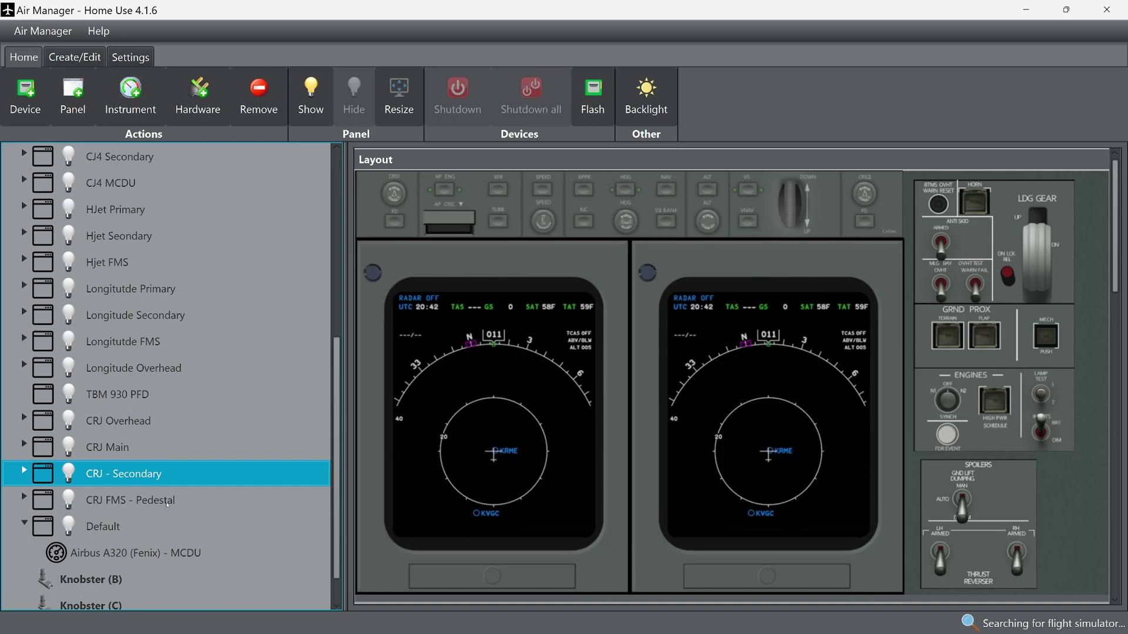
pyautogui.click(169, 502)
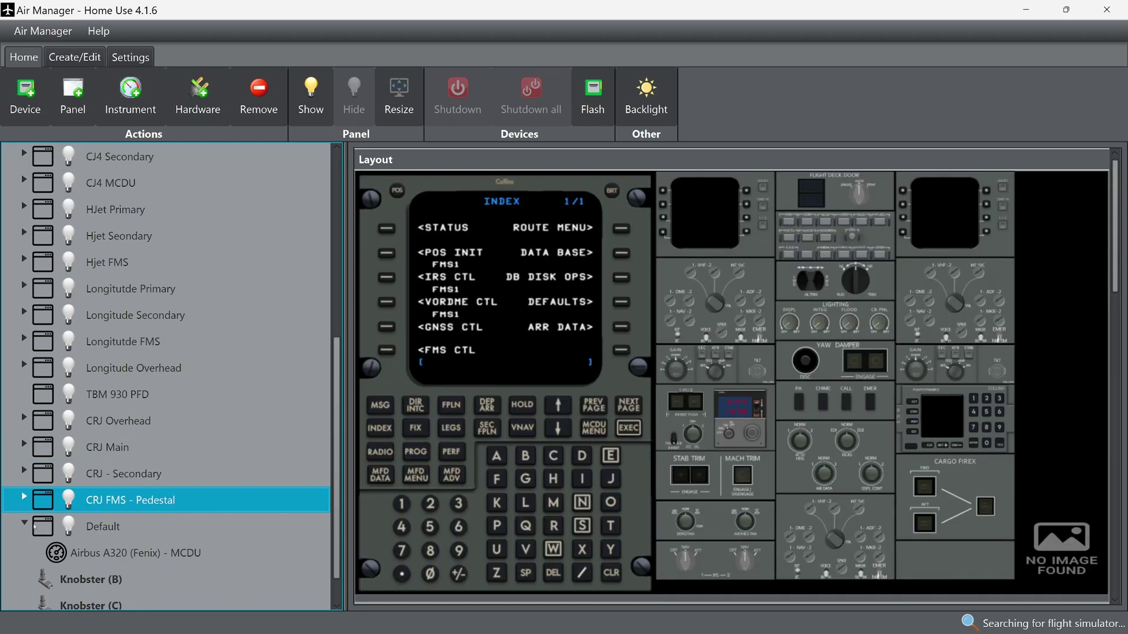
# Review the CRJ FMS - Pedestal panel's start mode, aircraft list, window preferences and hardware settings.
pyautogui.scroll(-1, 88, 531)
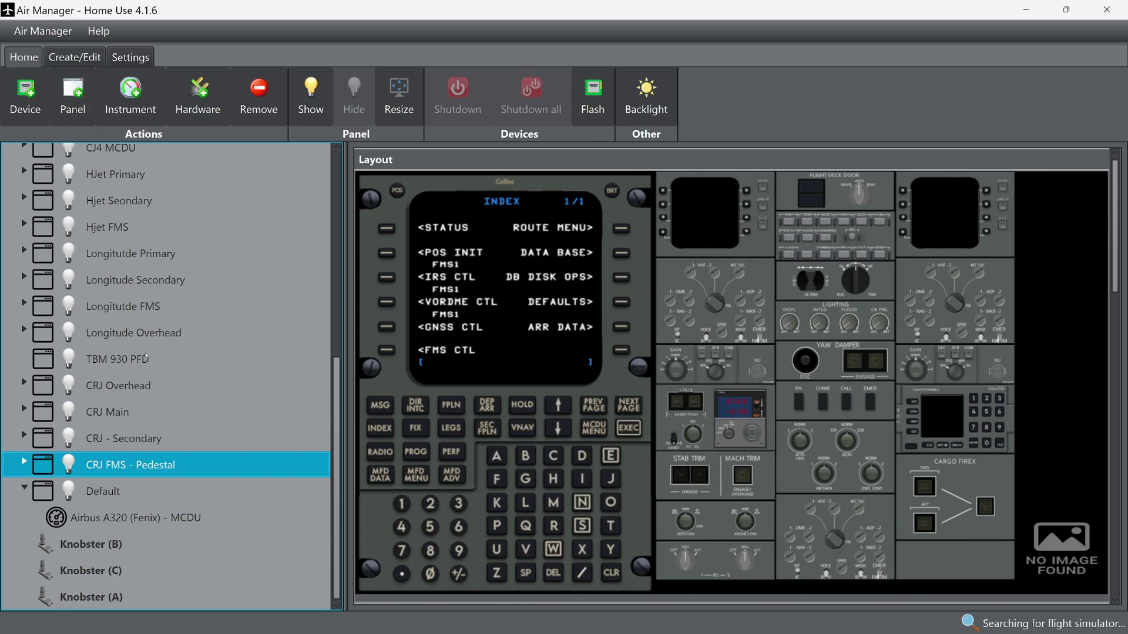
pyautogui.scroll(-8, 461, 536)
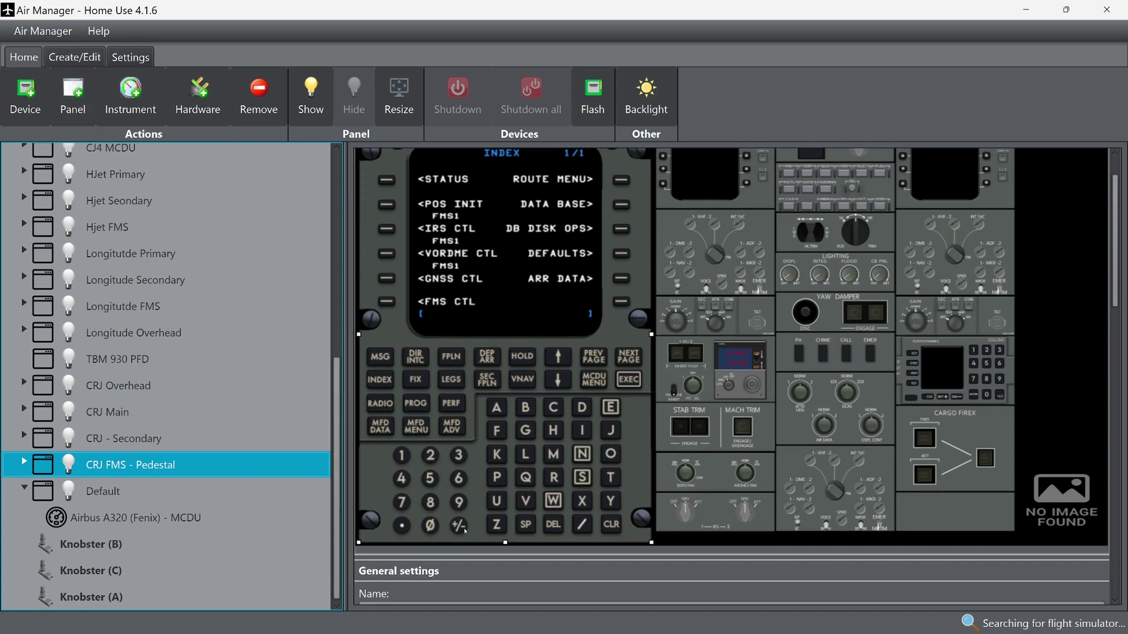
pyautogui.scroll(-2, 488, 517)
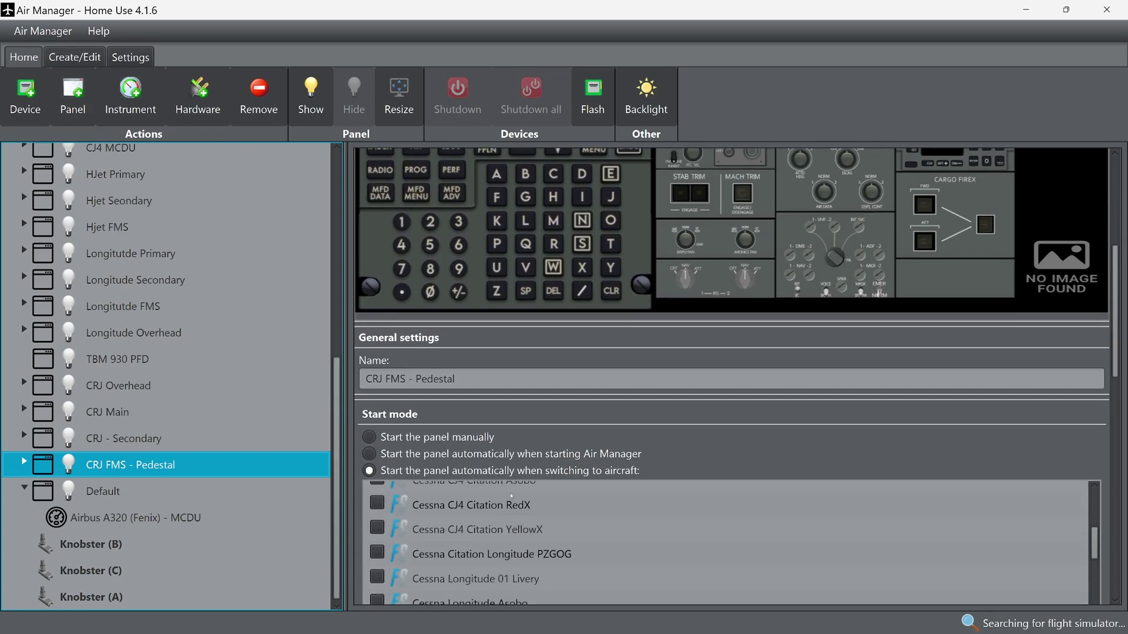
pyautogui.scroll(-4, 541, 533)
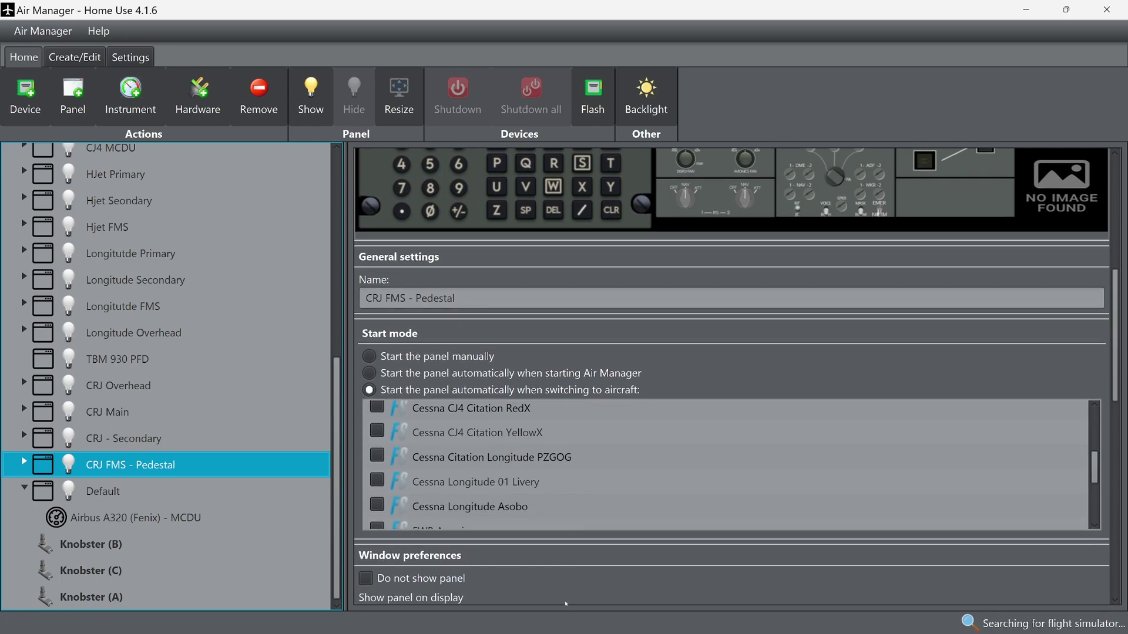
pyautogui.scroll(-12, 527, 571)
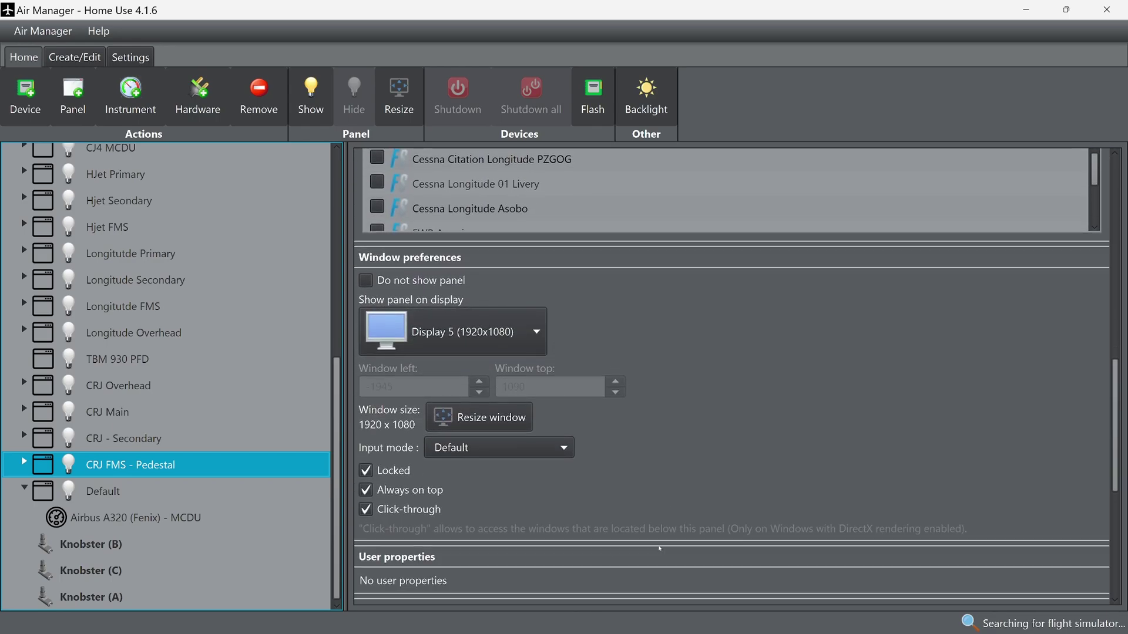
pyautogui.scroll(-5, 616, 555)
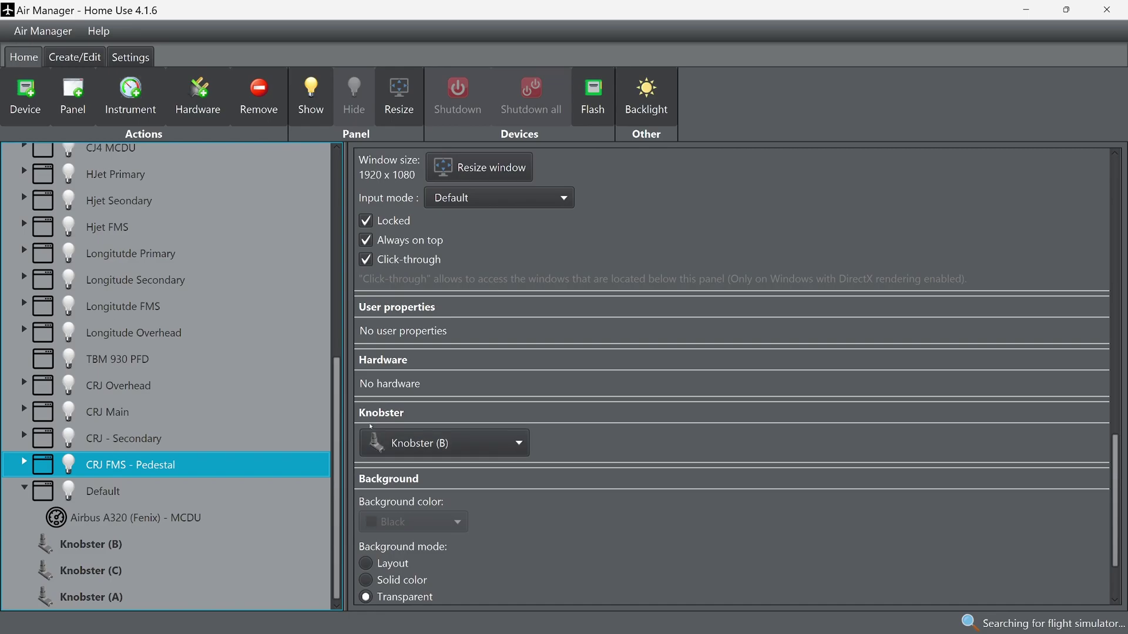
# Check the available Knobster assignments for the CRJ FMS - Pedestal panel, keep Knobster (B), and view its background settings.
pyautogui.click(448, 445)
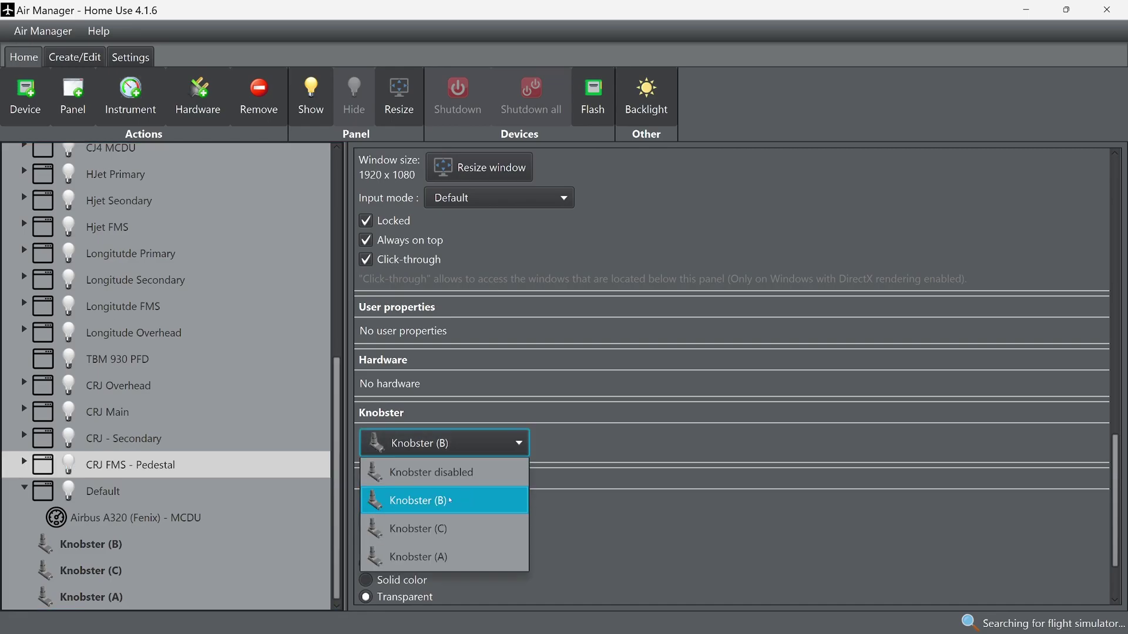
pyautogui.click(583, 414)
pyautogui.scroll(-2, 515, 523)
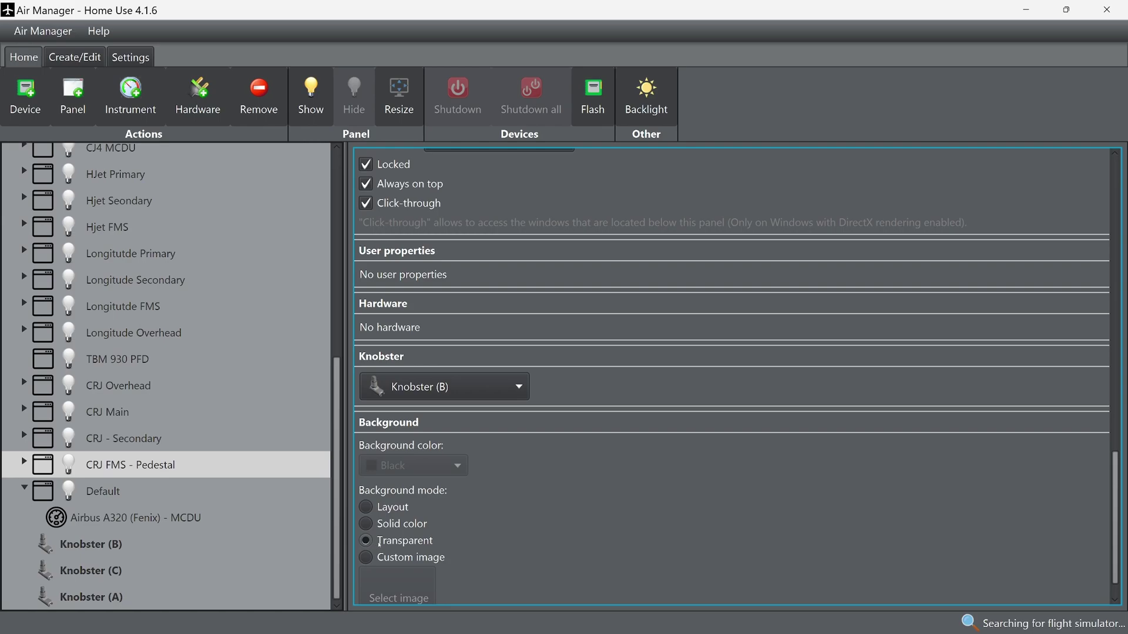
# Open the Fenix Primary panel and check its Knobster assignment, window settings and layout.
pyautogui.scroll(4, 129, 332)
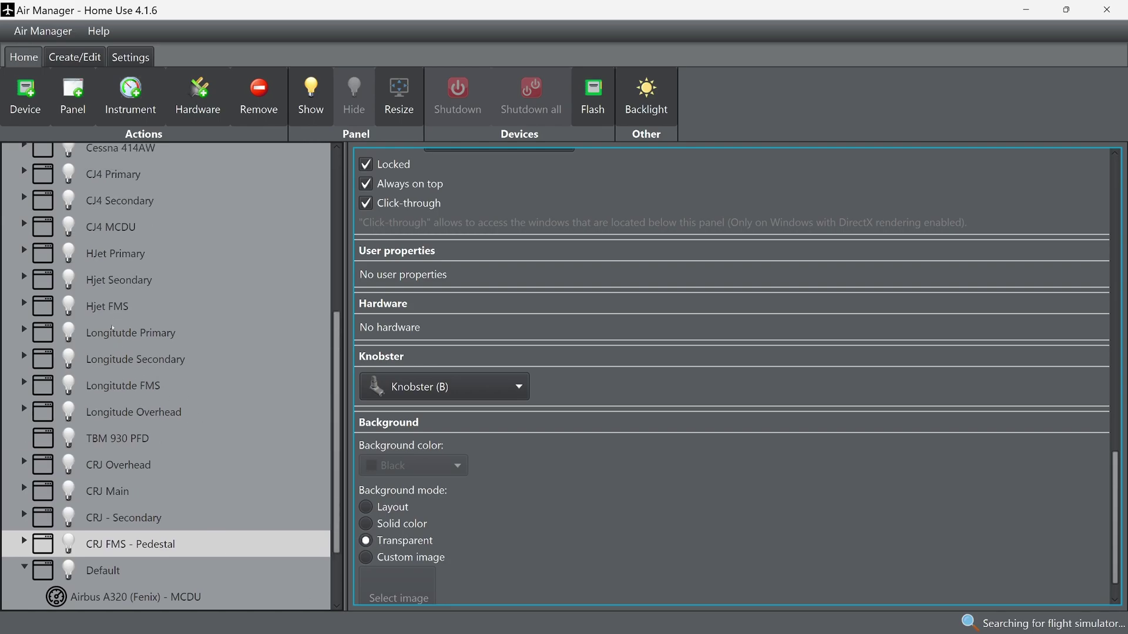
pyautogui.scroll(2, 144, 242)
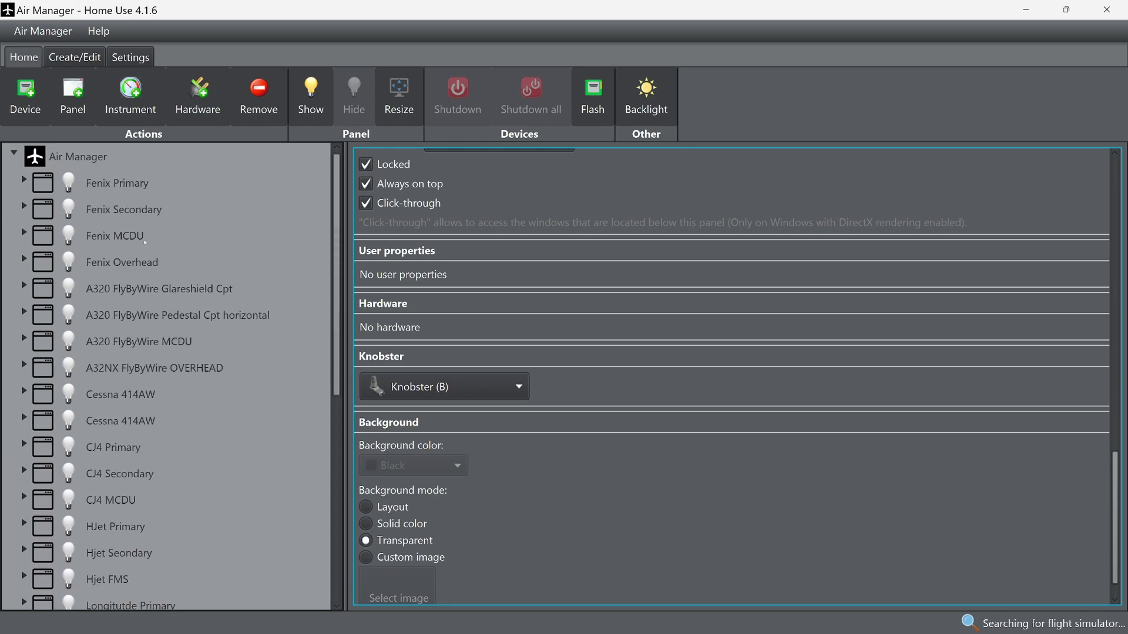
pyautogui.click(126, 183)
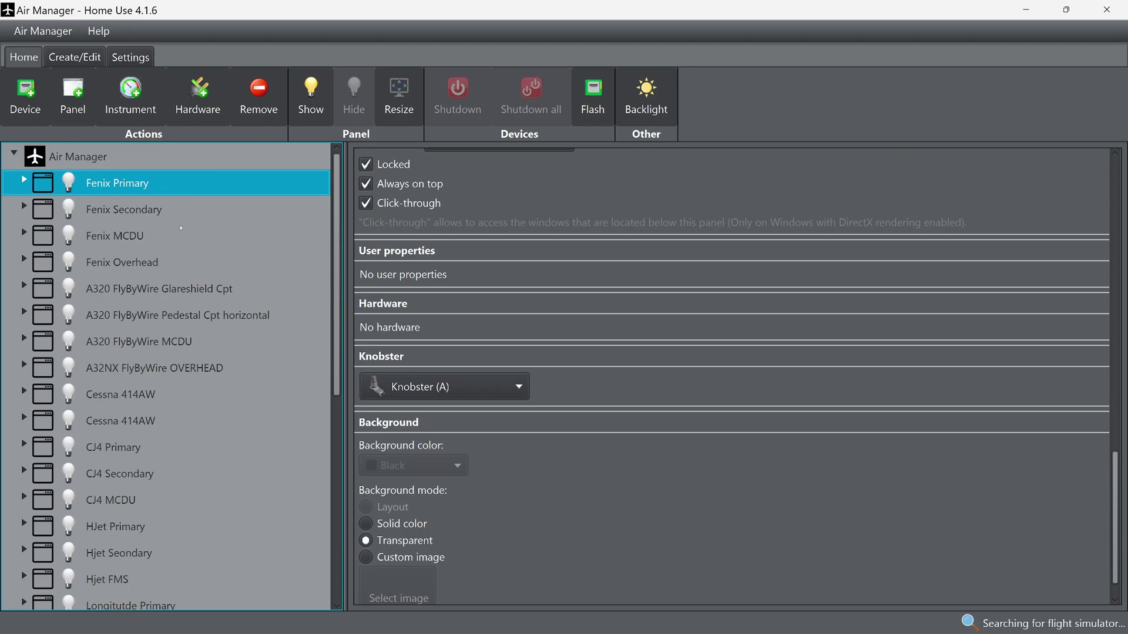
pyautogui.scroll(2, 958, 338)
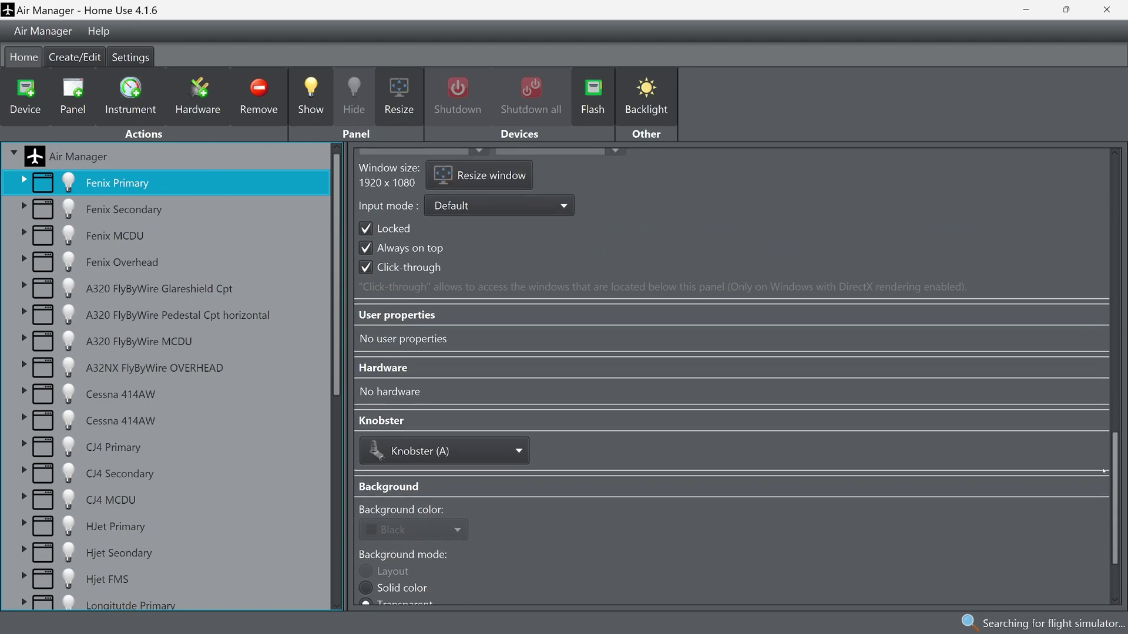
pyautogui.scroll(8, 1105, 471)
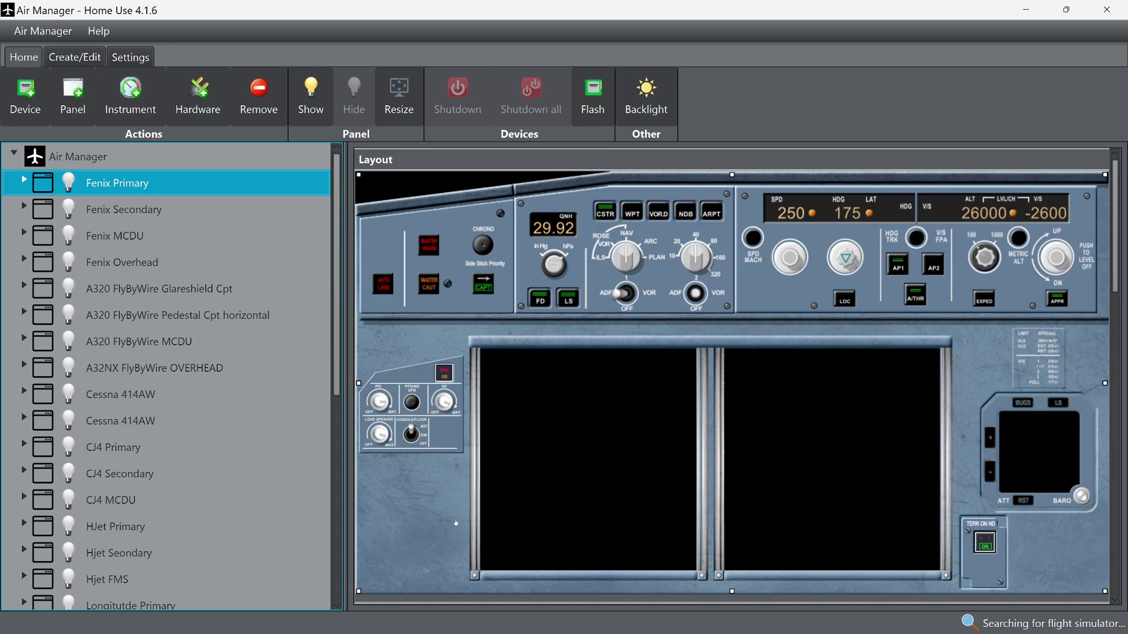
# Review the Fenix Primary panel's click-through option, display choice and automatic start settings for aircraft.
pyautogui.scroll(-10, 1041, 272)
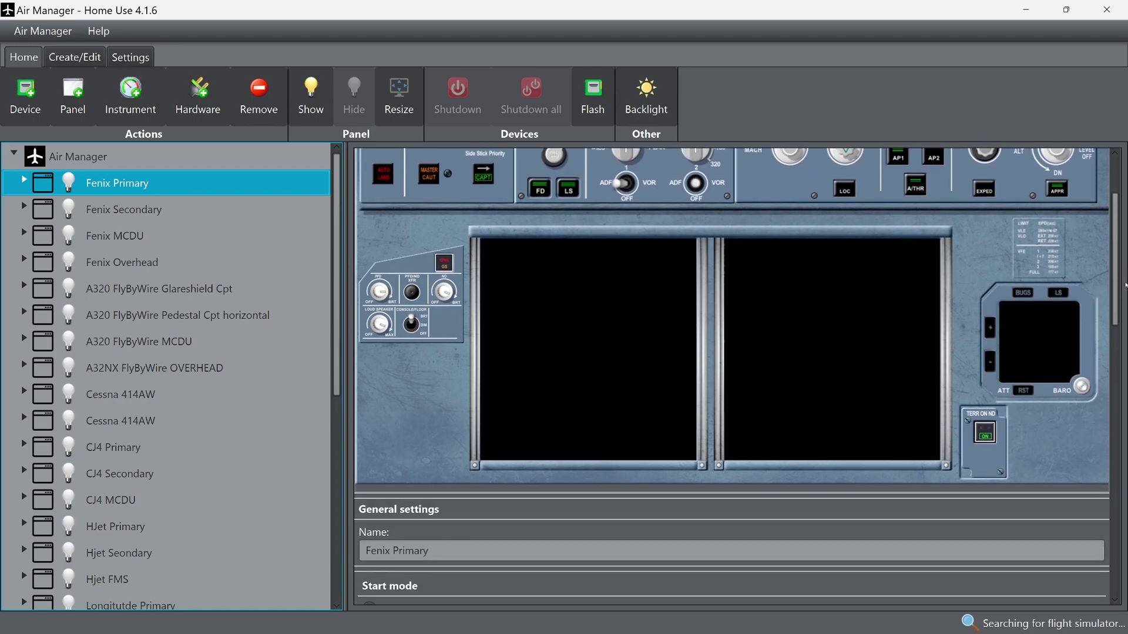
pyautogui.scroll(3, 382, 267)
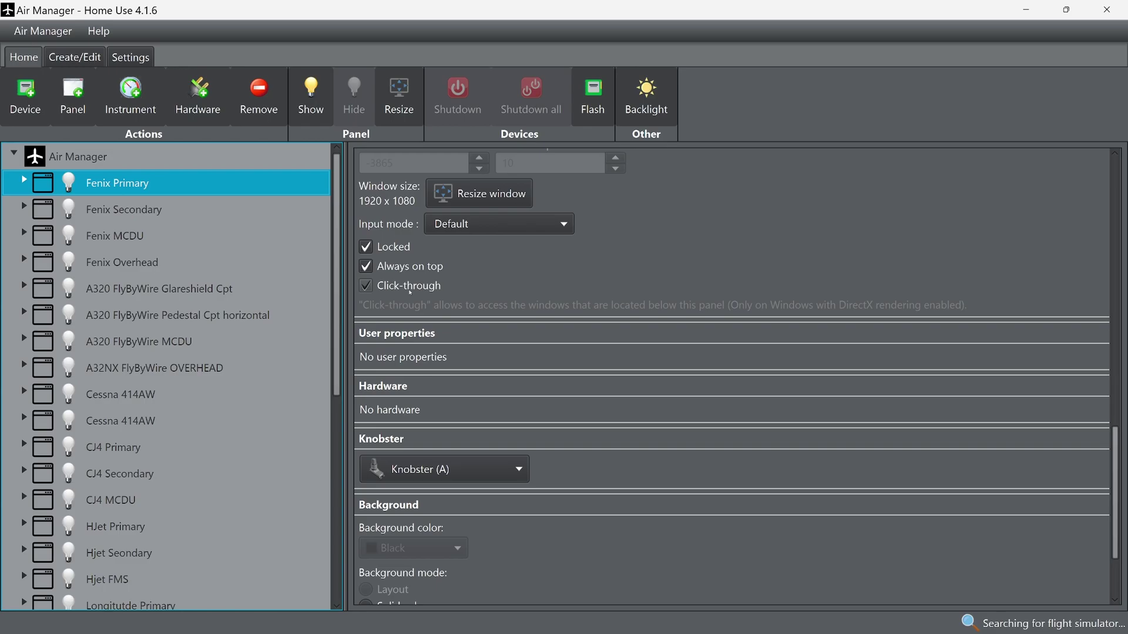
pyautogui.click(410, 290)
pyautogui.scroll(3, 671, 317)
pyautogui.scroll(4, 671, 317)
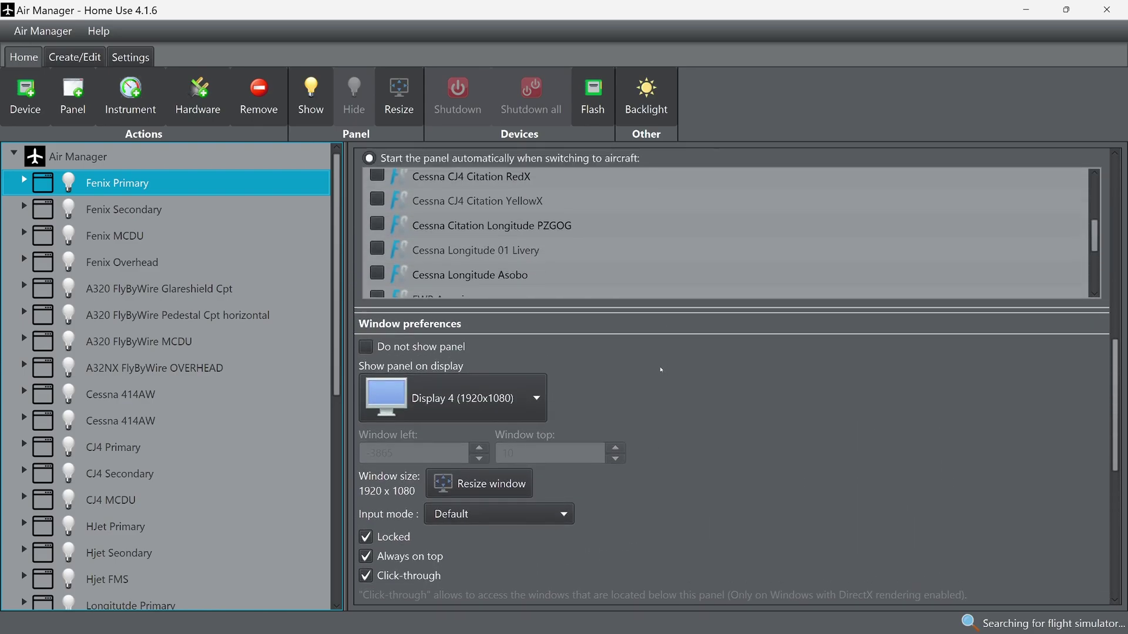
# Compare the start mode and window settings of the second Cessna 414AW panel and the HJet Primary, Seondary and FMS panels.
pyautogui.click(121, 420)
pyautogui.scroll(-2, 121, 446)
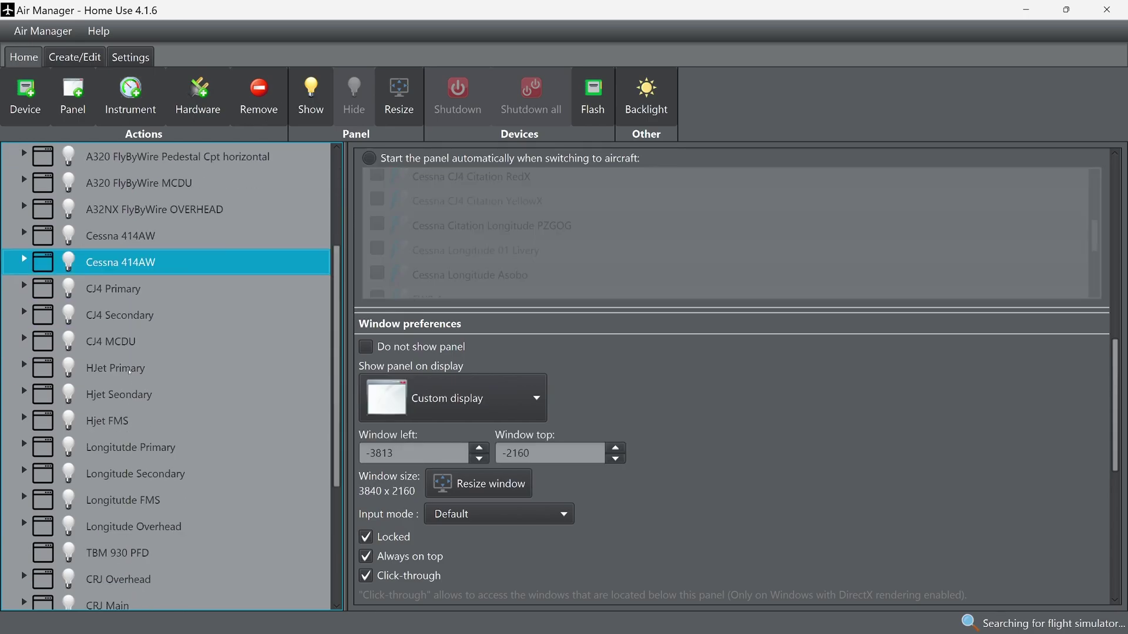
pyautogui.click(126, 371)
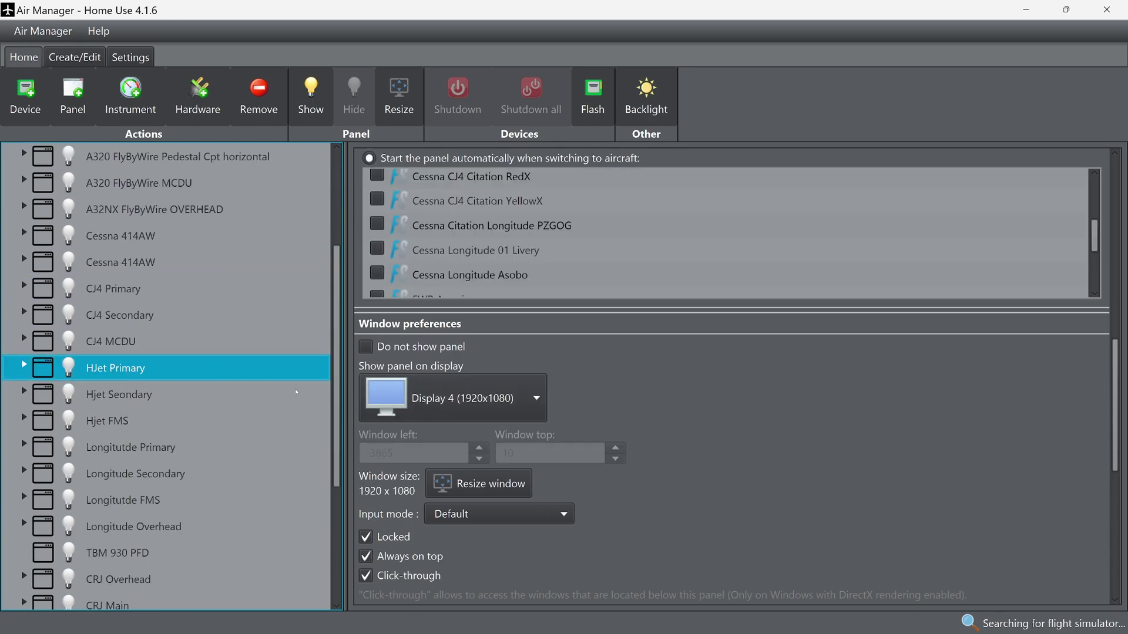
pyautogui.scroll(1, 857, 430)
pyautogui.scroll(5, 857, 430)
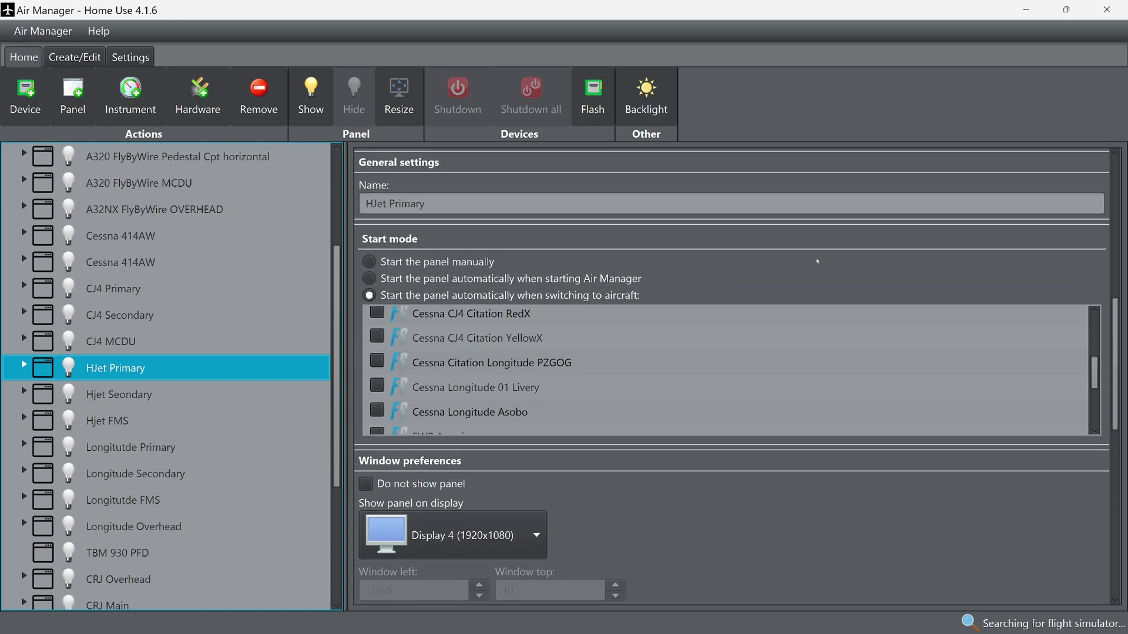
pyautogui.click(119, 395)
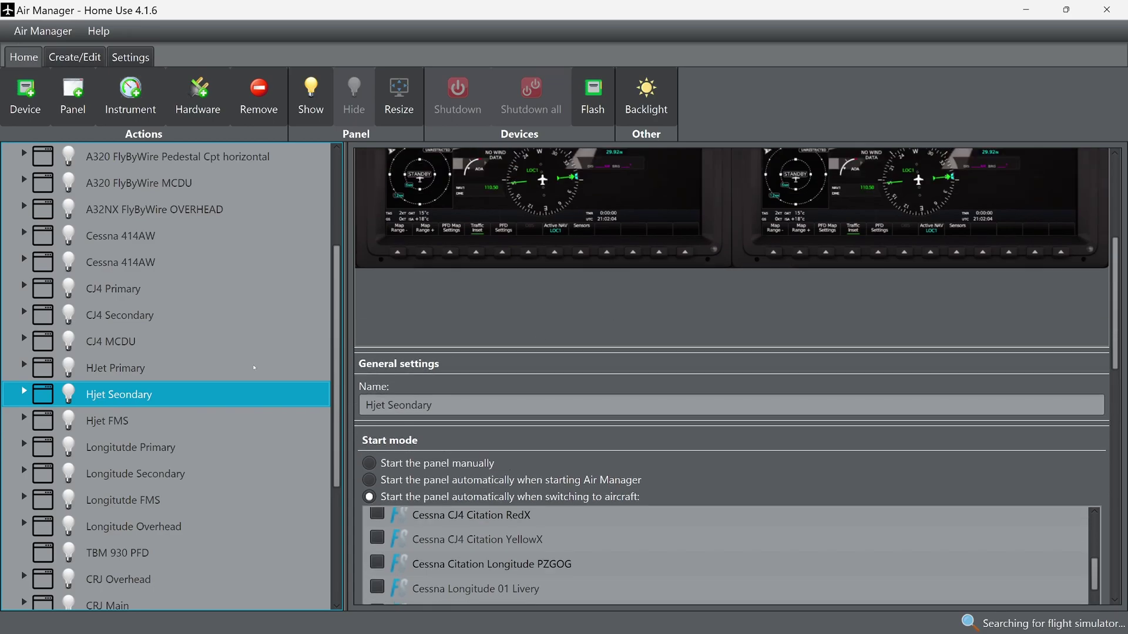
pyautogui.click(119, 420)
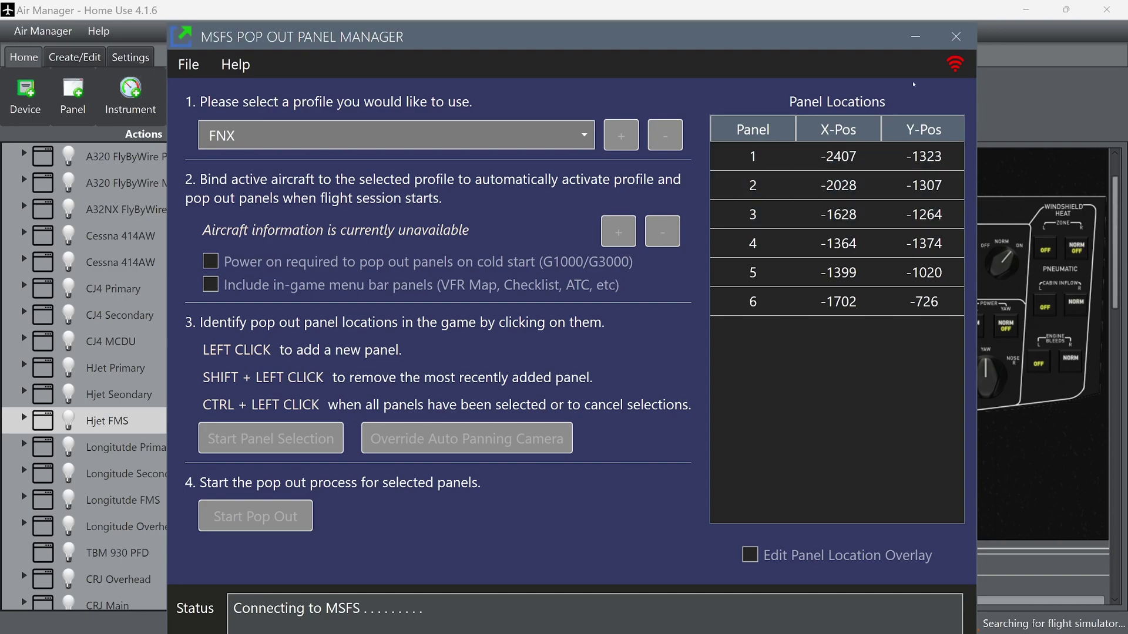
# Minimize the MSFS Pop Out Panel Manager, look over the Hjet FMS layout, and return to the Fenix Primary panel.
pyautogui.click(914, 40)
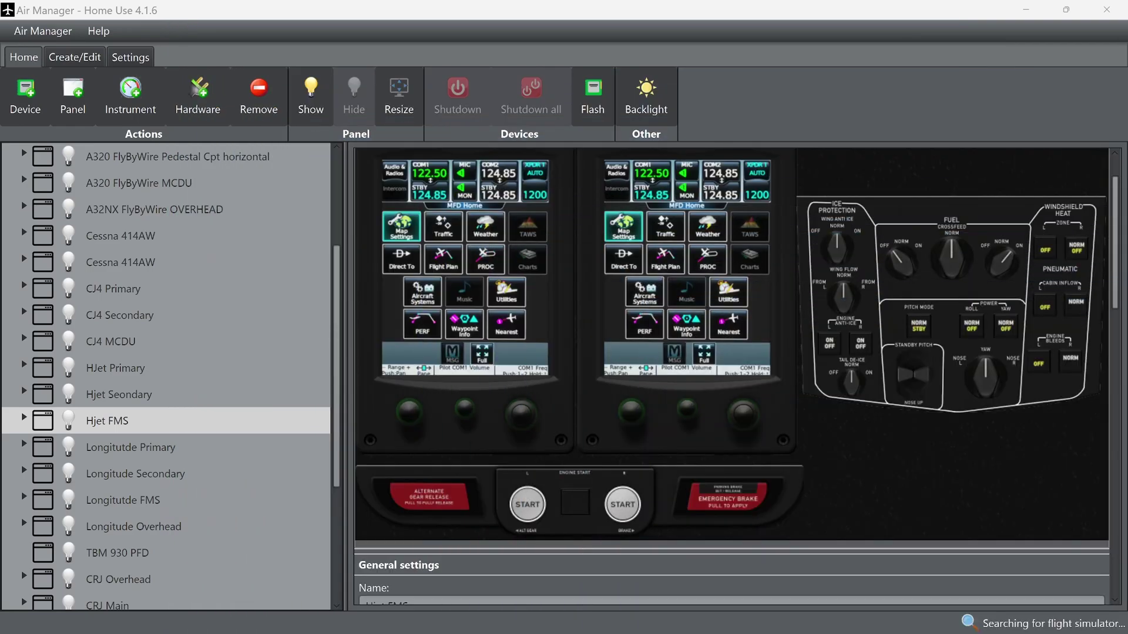
pyautogui.click(443, 242)
pyautogui.scroll(1, 444, 243)
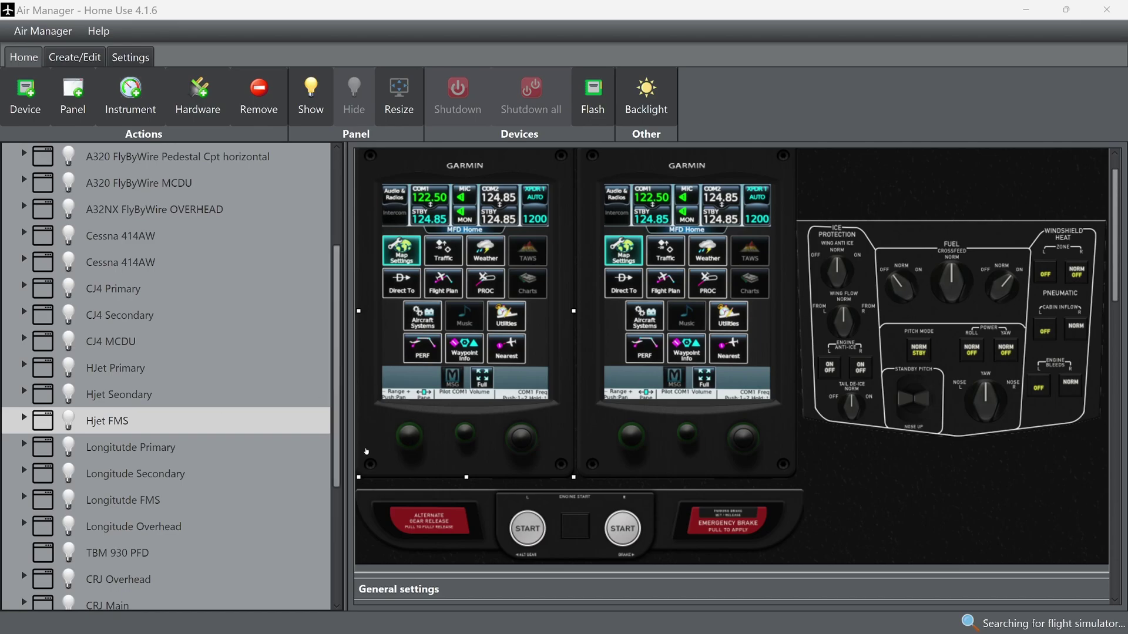
pyautogui.scroll(2, 128, 232)
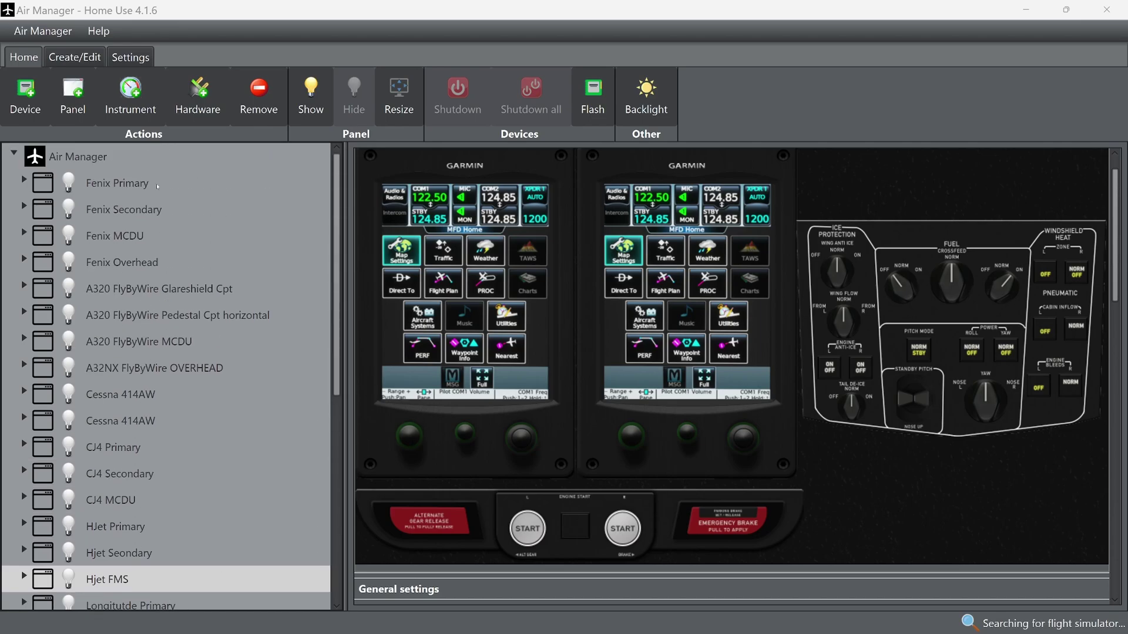
pyautogui.click(158, 187)
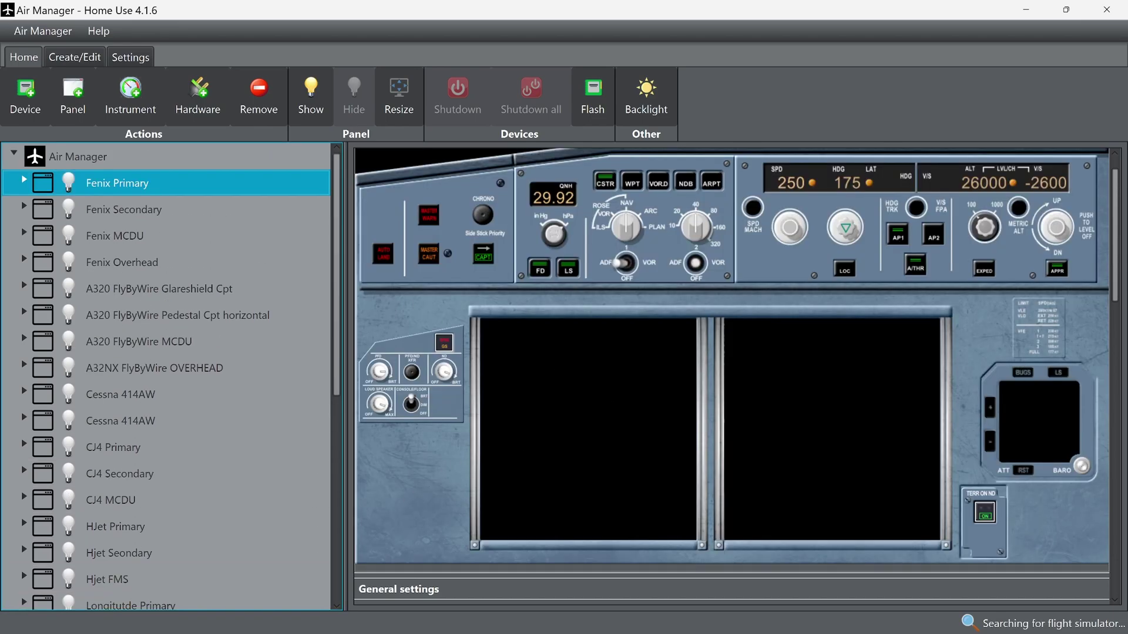
# Switch to the browser's Fragtality/FenixQuartz GitHub page and read the README's description of the tool.
pyautogui.hotkey('alt', 'Tab')
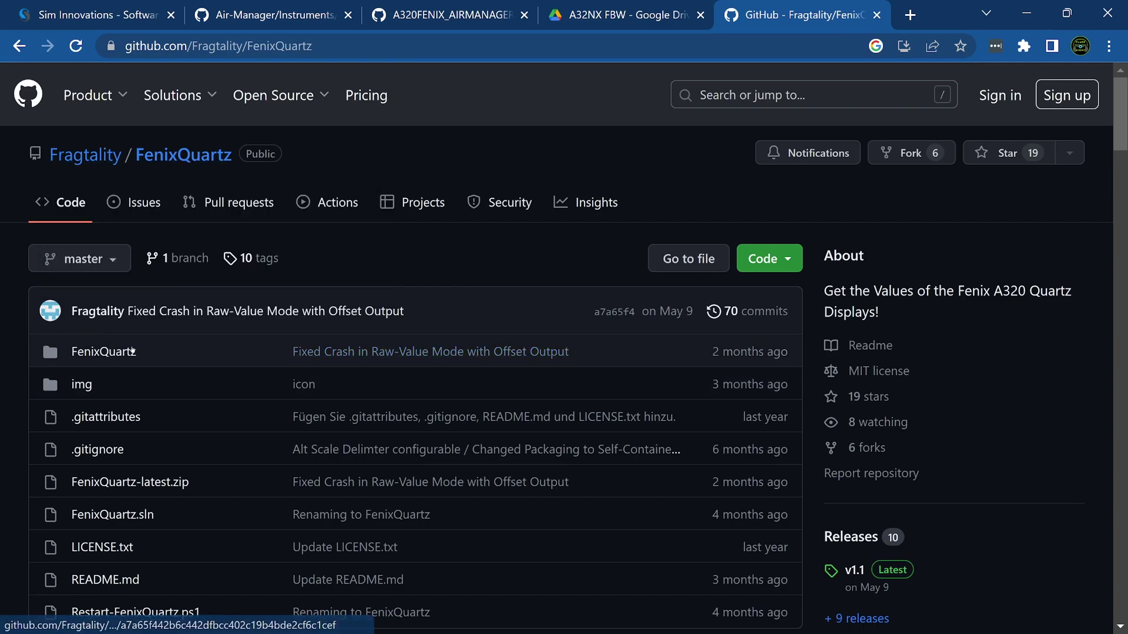
pyautogui.scroll(-8, 207, 377)
pyautogui.scroll(1, 207, 377)
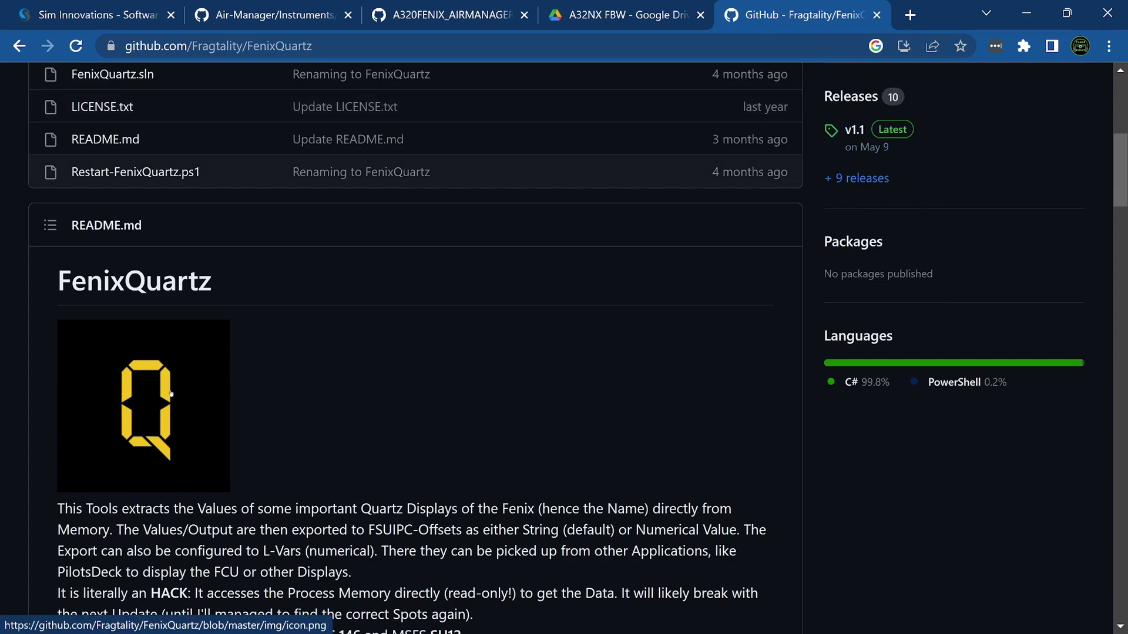
# Read the FenixQuartz README's list of available display values and its installation requirements for .NET 7, FSUIPC7 and the MobiFlight WASM module.
pyautogui.scroll(1, 229, 386)
pyautogui.scroll(-2, 293, 450)
pyautogui.scroll(-3, 293, 450)
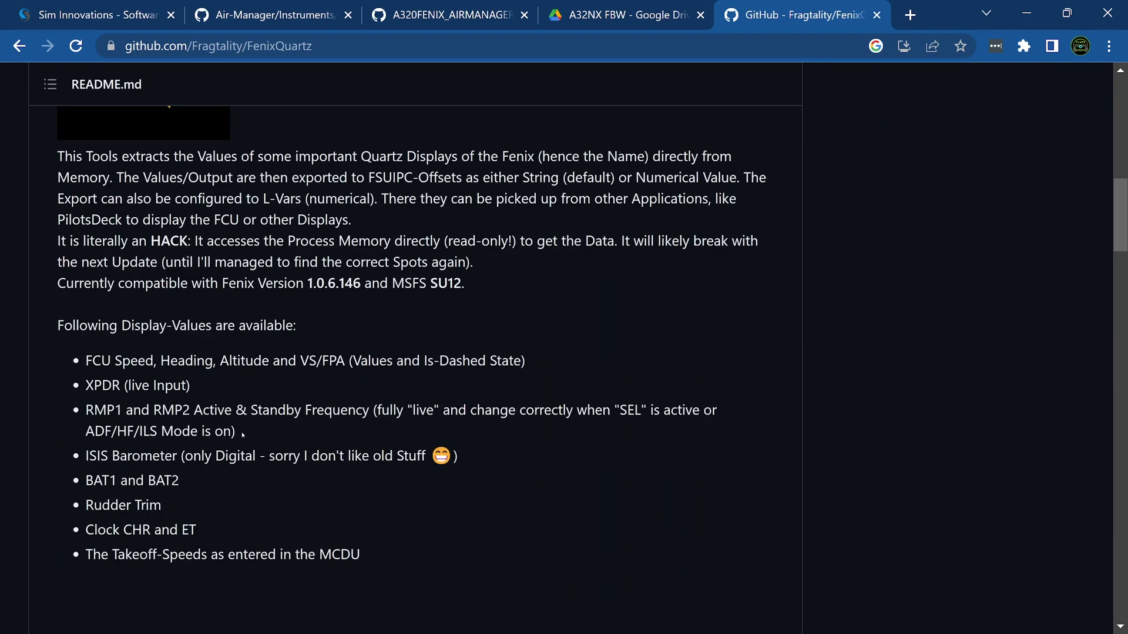
pyautogui.scroll(-5, 128, 382)
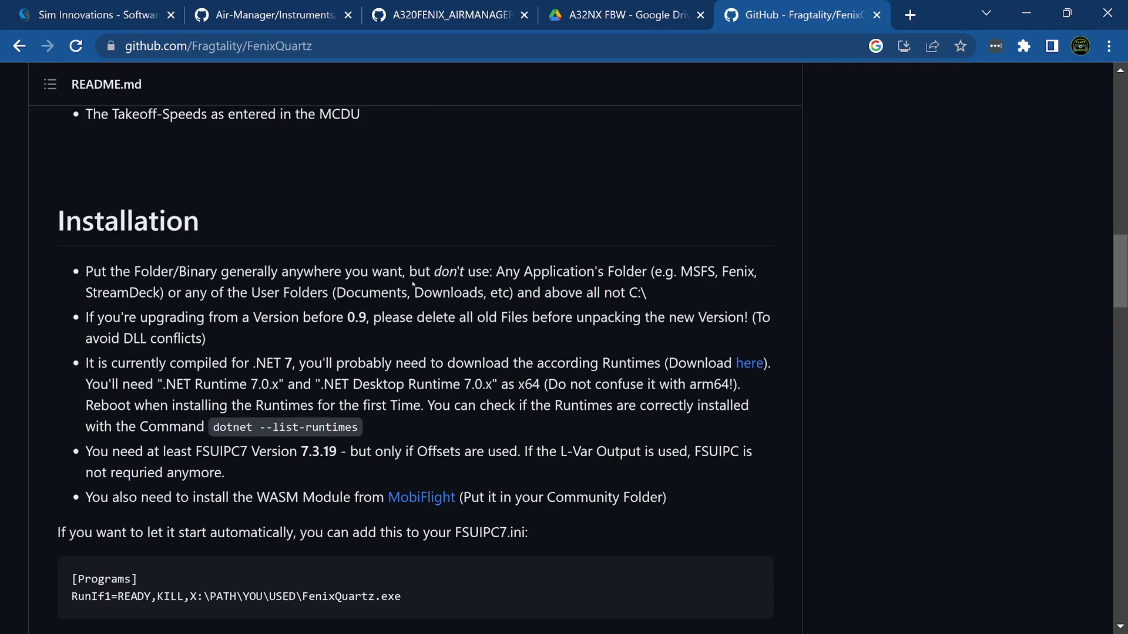
pyautogui.scroll(-2, 139, 445)
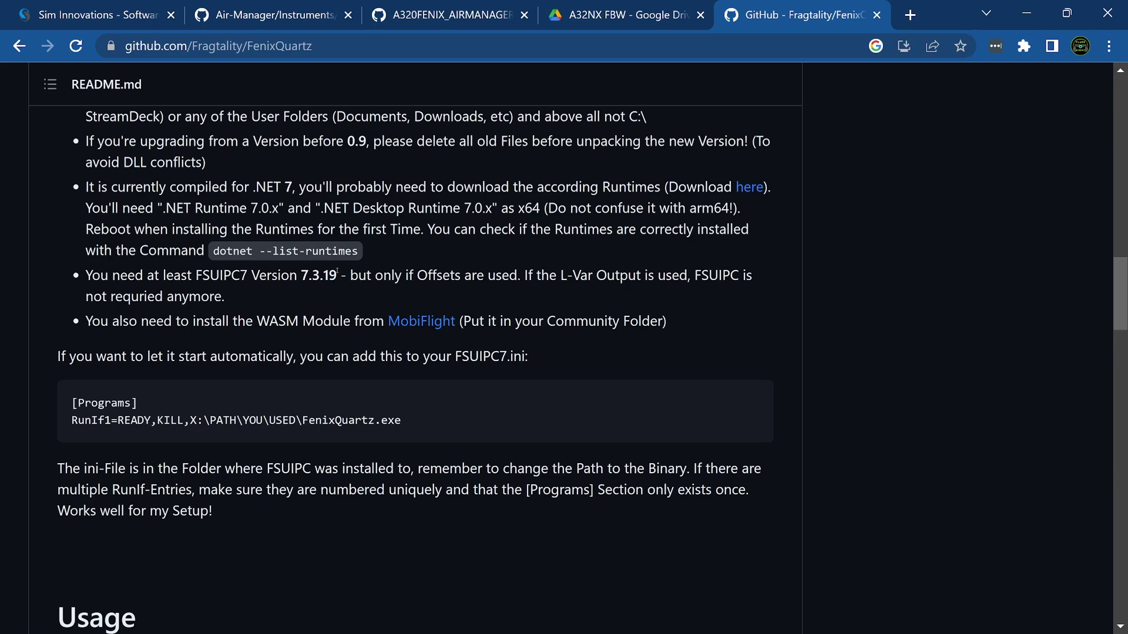
pyautogui.scroll(15, 375, 337)
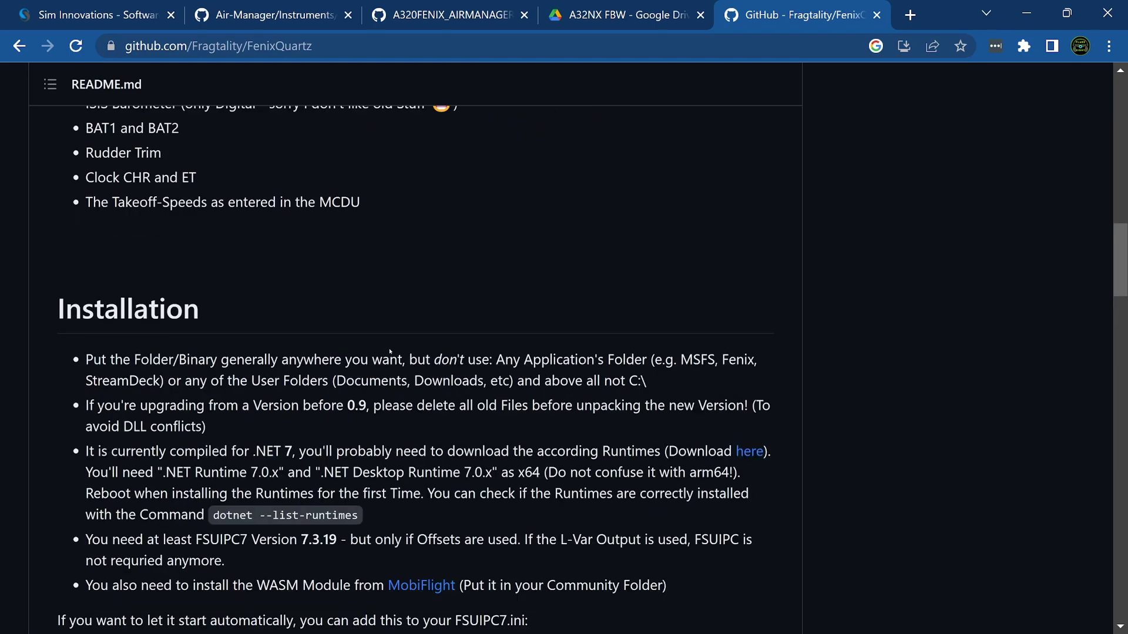
pyautogui.scroll(3, 391, 312)
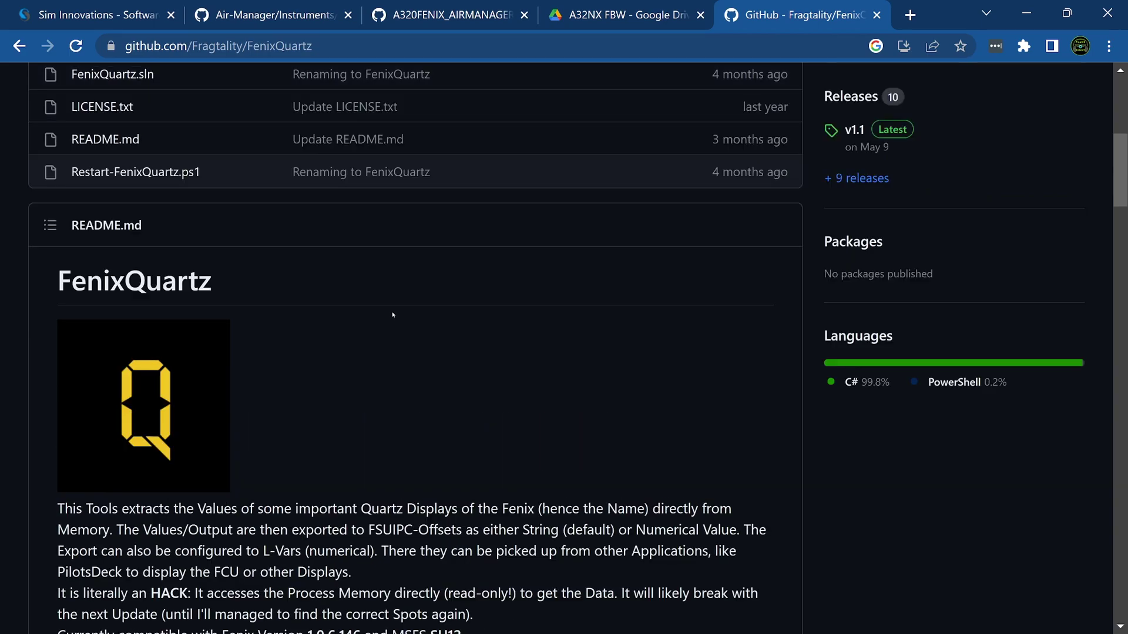
pyautogui.scroll(5, 385, 342)
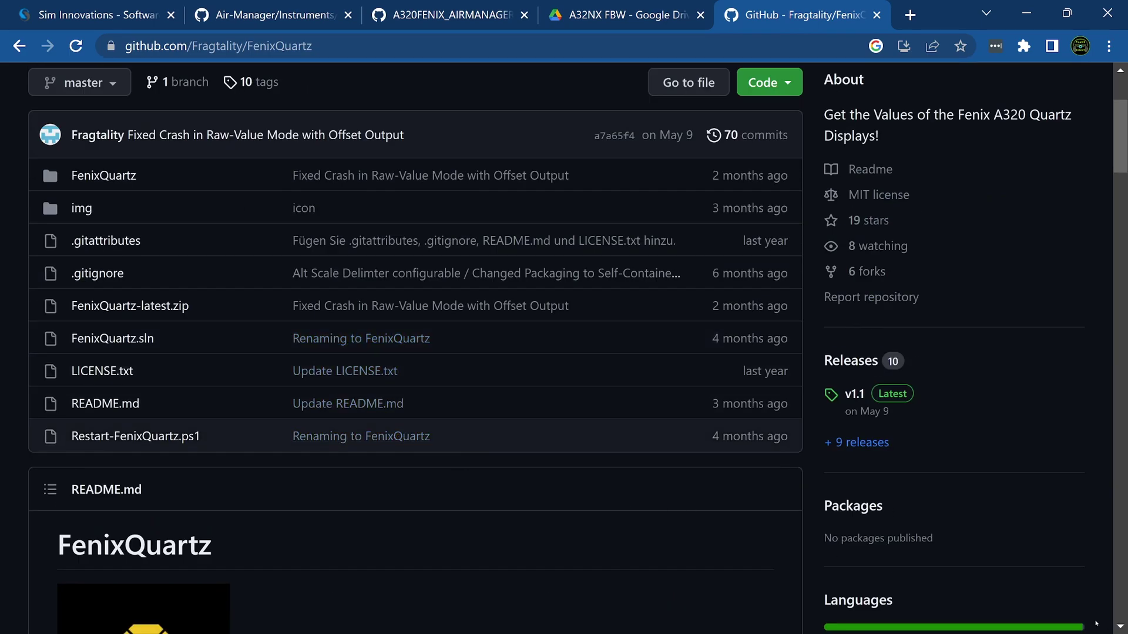
# Switch to Air Manager to examine the Fenix Primary panel's FCU displays, and return to the start of the FenixQuartz repository page in the browser.
pyautogui.hotkey('alt', 'Tab')
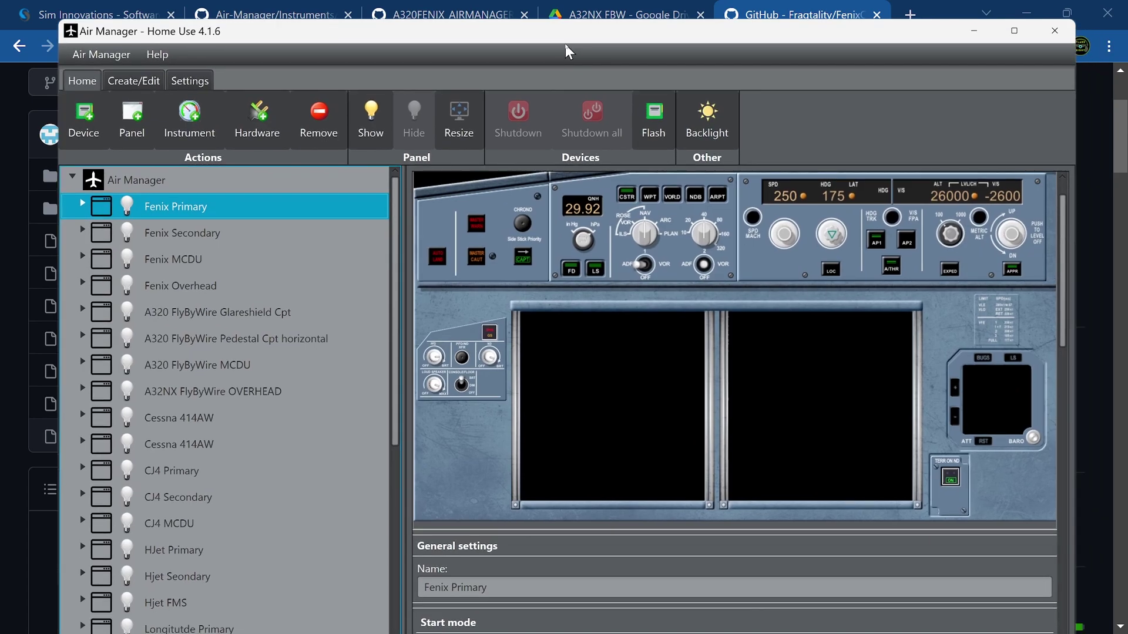
pyautogui.click(830, 205)
pyautogui.click(714, 220)
pyautogui.click(748, 209)
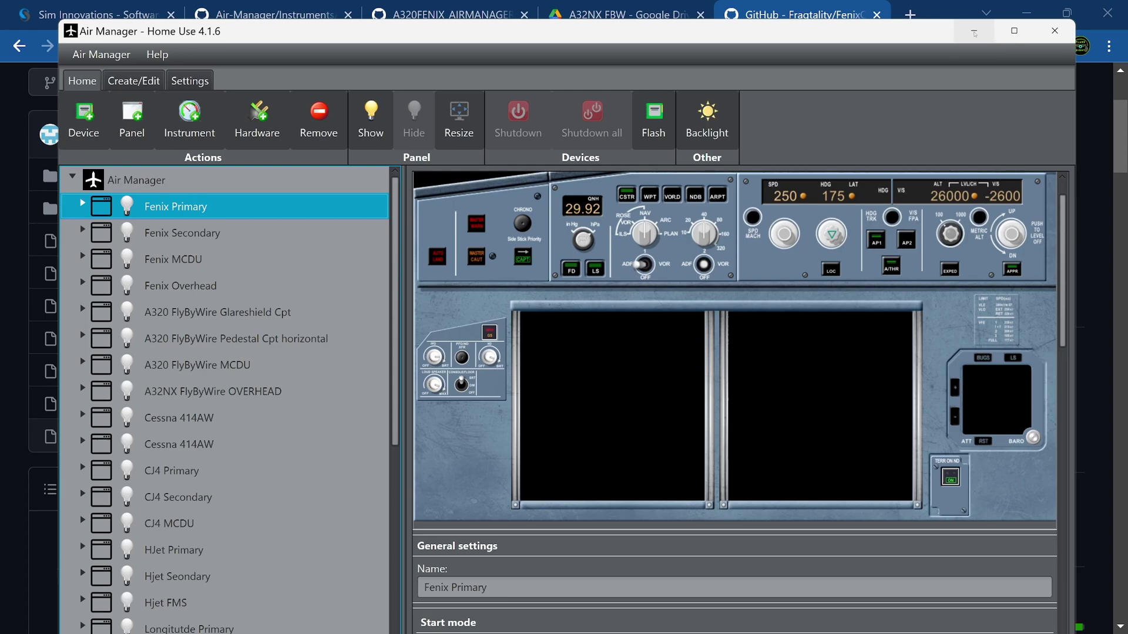
pyautogui.click(973, 31)
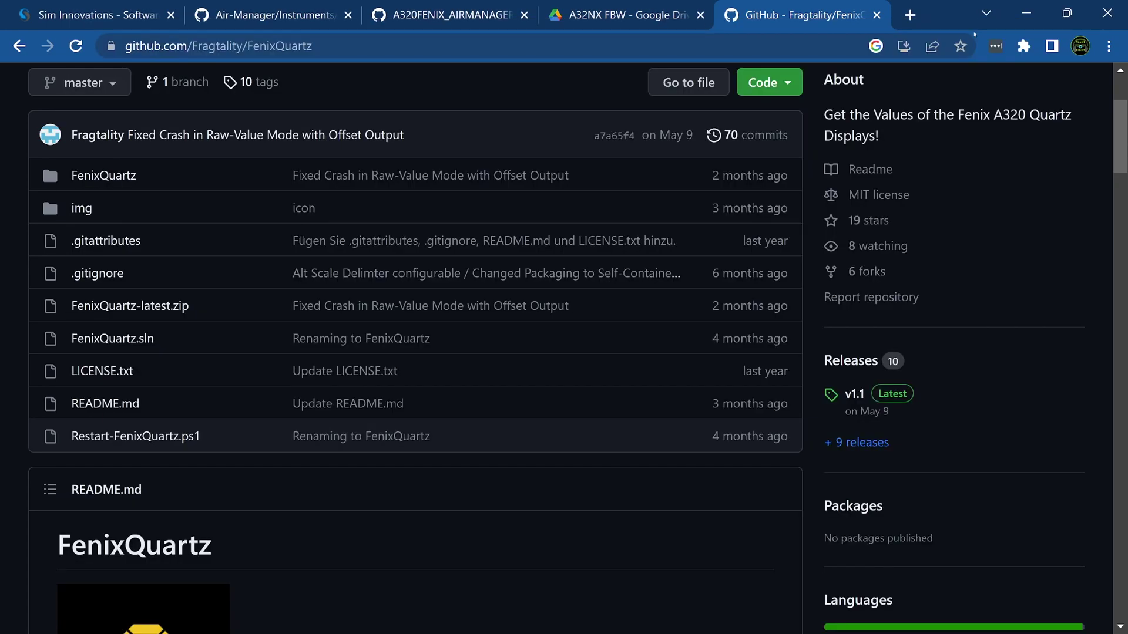
pyautogui.scroll(3, 564, 376)
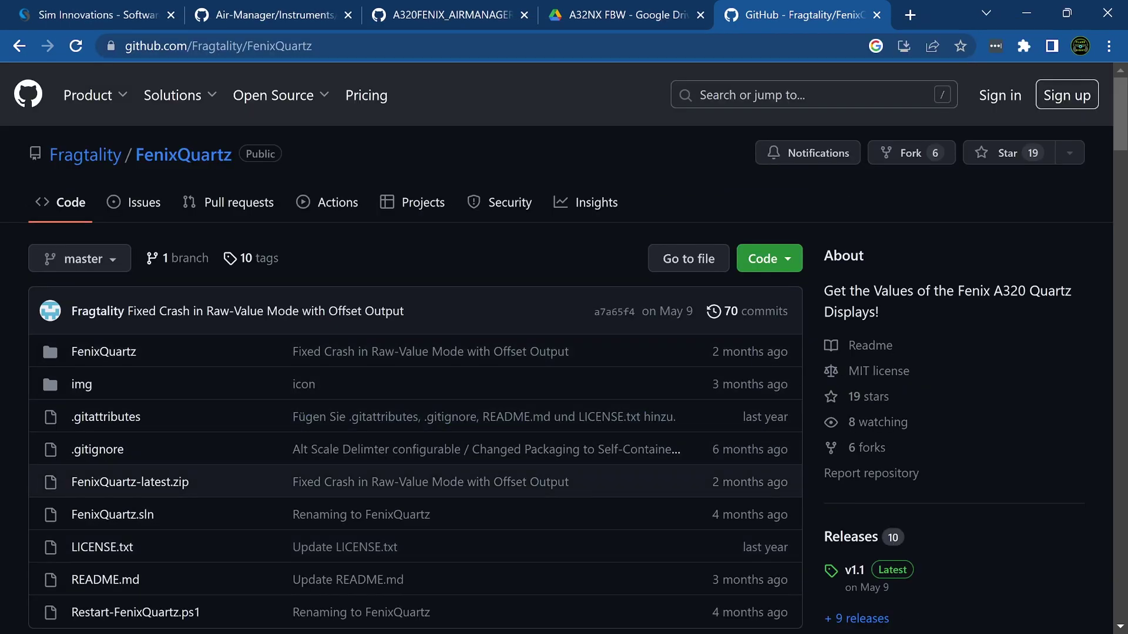